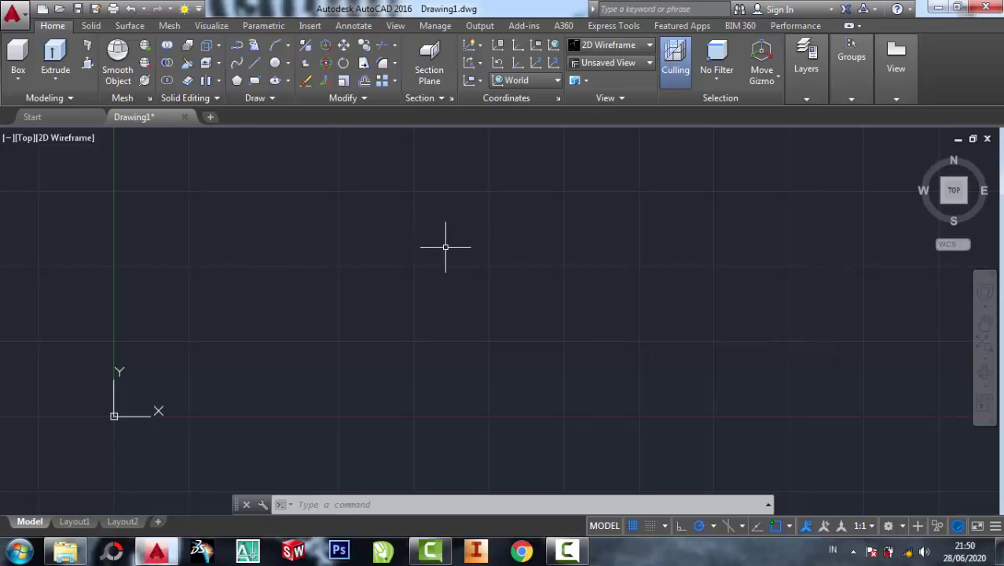
# Write single-line text 'TEKNIK DRAWING' at a picked start point, height 2.5, rotation 0
pyautogui.write('te')
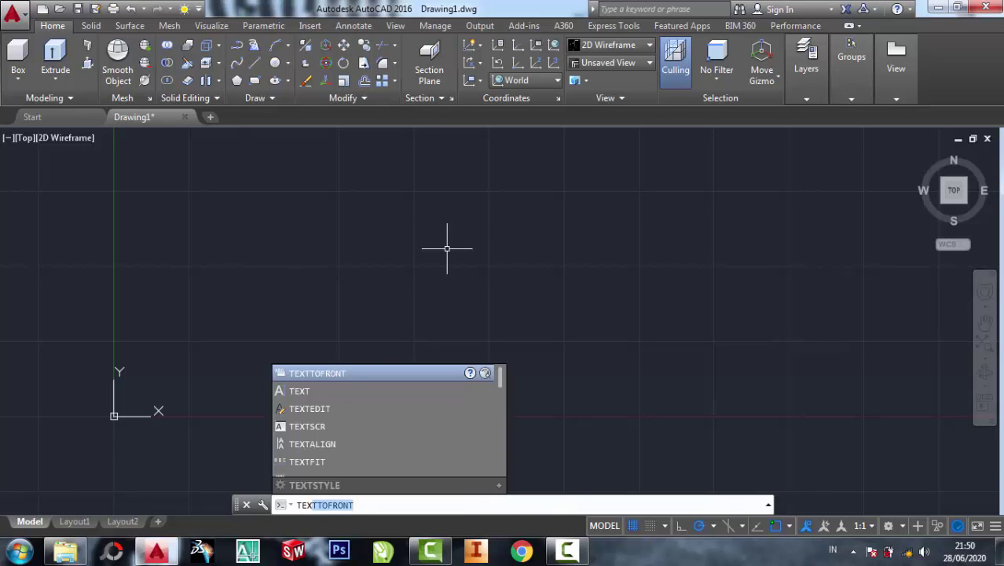
pyautogui.write('t')
pyautogui.press('Return')
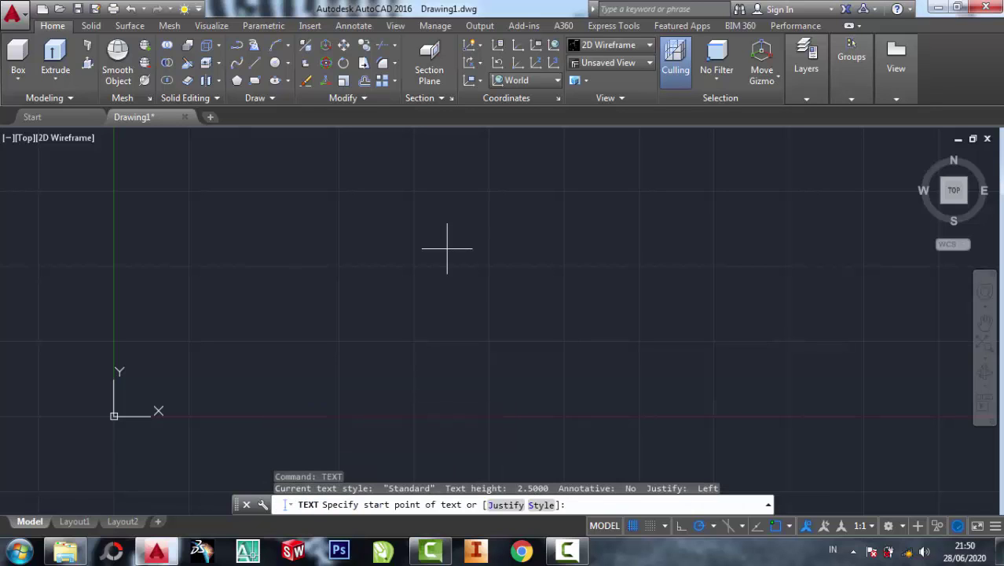
pyautogui.click(346, 267)
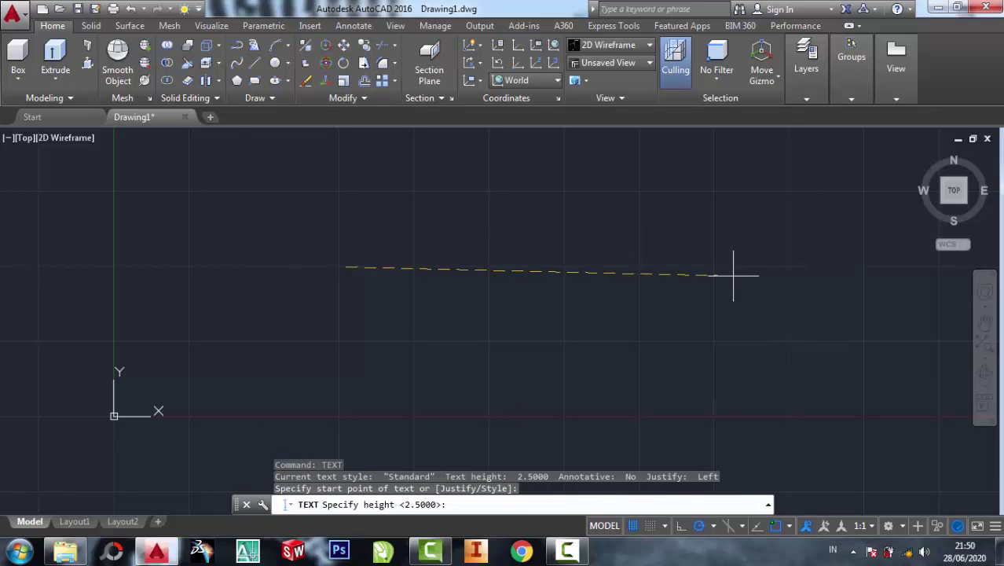
pyautogui.press('Return')
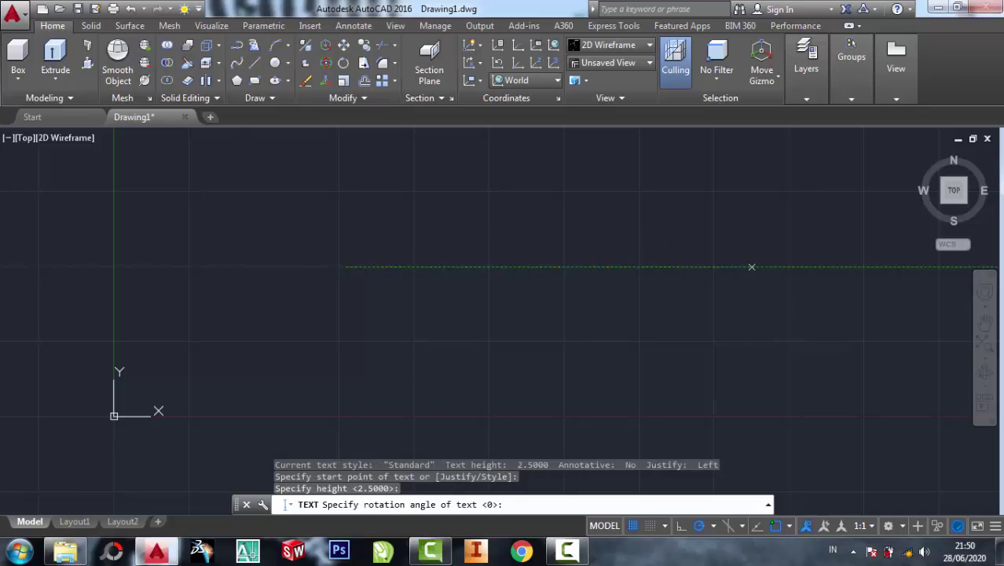
pyautogui.press('Return')
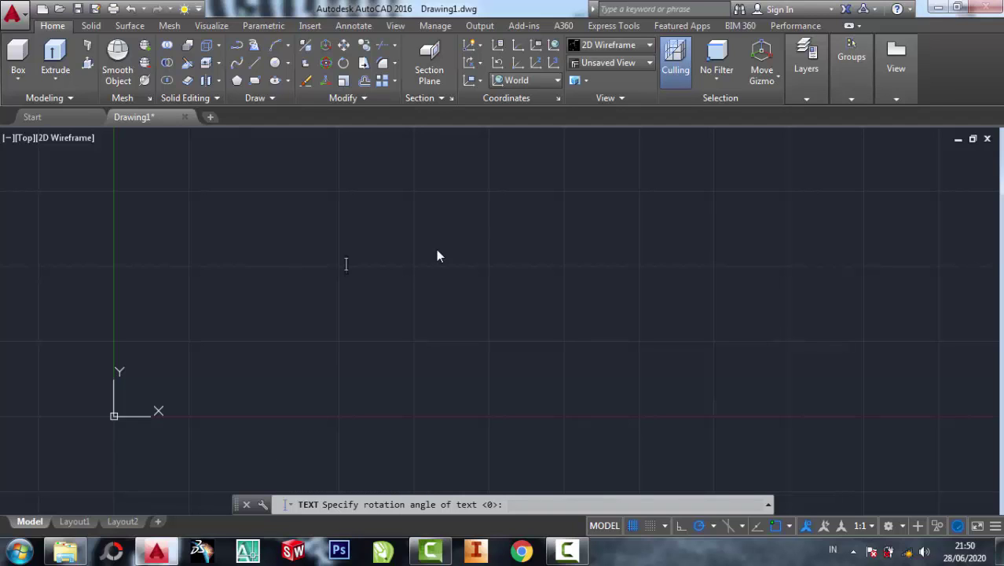
pyautogui.write('T')
pyautogui.write('EK')
pyautogui.write('NIK')
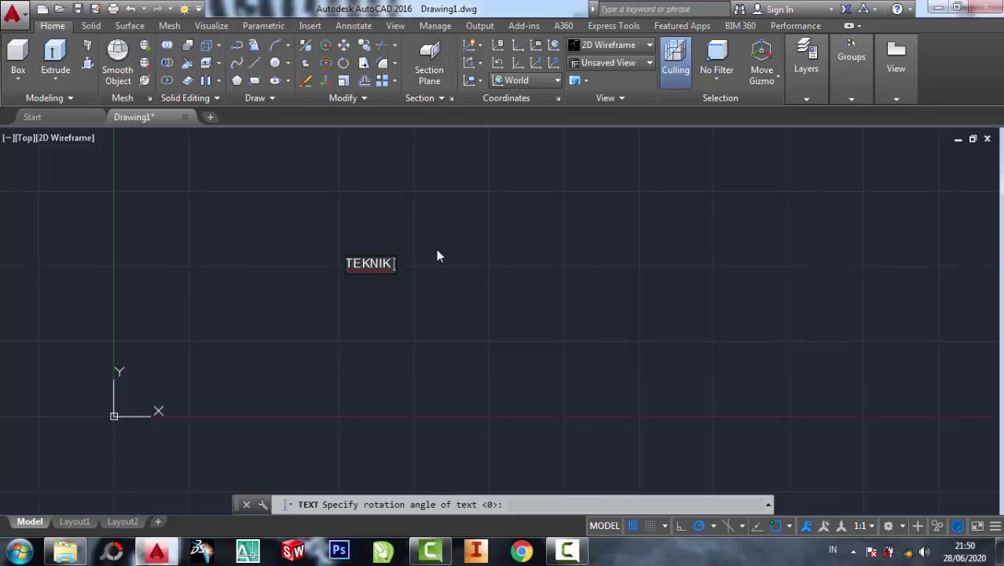
pyautogui.write(' DRAW')
pyautogui.write('IN')
pyautogui.press('Return')
pyautogui.press('Return')
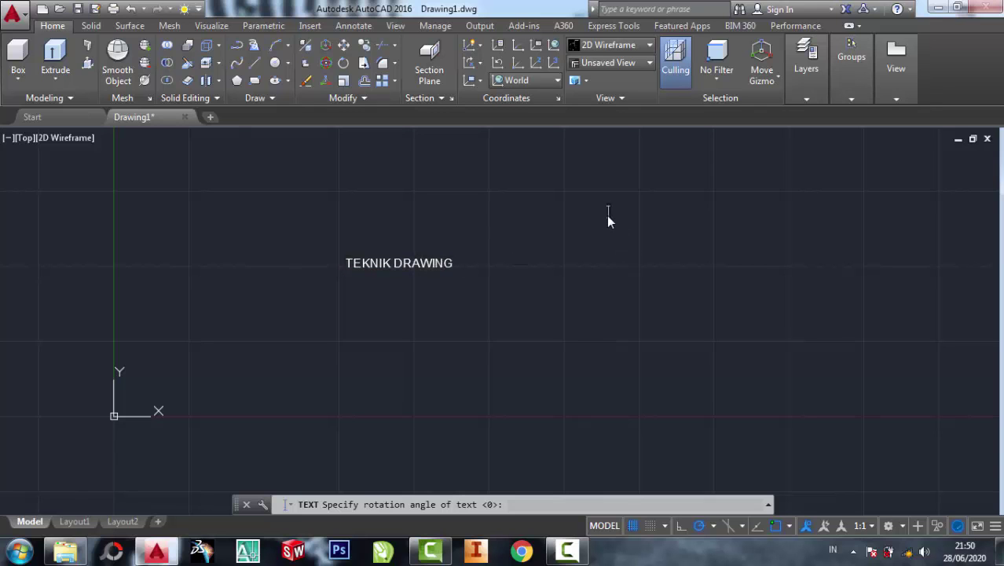
# End the text command, then zoom and pan until TEKNIK DRAWING fills the viewport
pyautogui.press('Return')
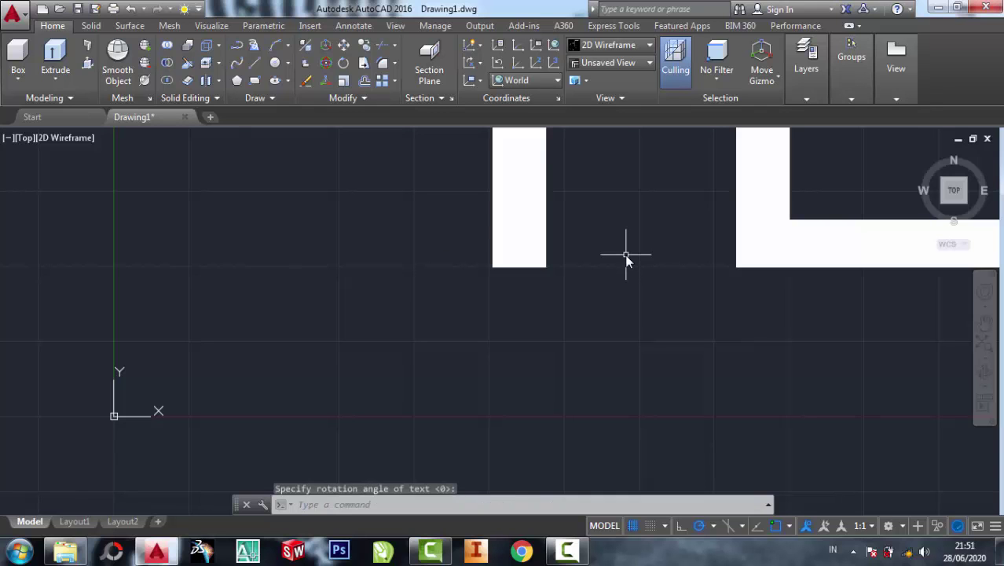
pyautogui.scroll(-3, 597, 291)
pyautogui.scroll(-4, 597, 291)
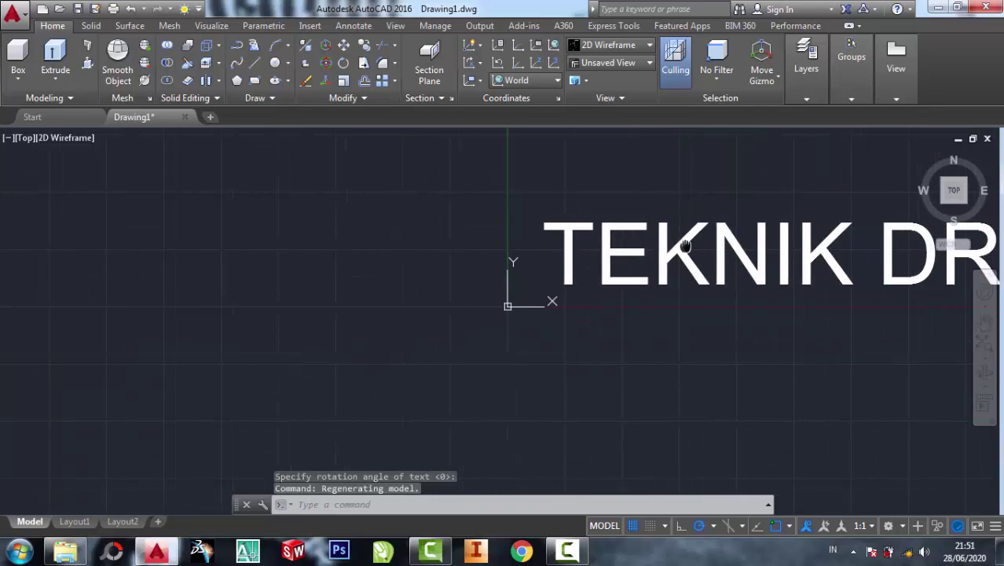
pyautogui.moveTo(705, 233); pyautogui.dragTo(462, 254, button='middle')
pyautogui.moveTo(739, 298); pyautogui.dragTo(576, 315, button='middle')
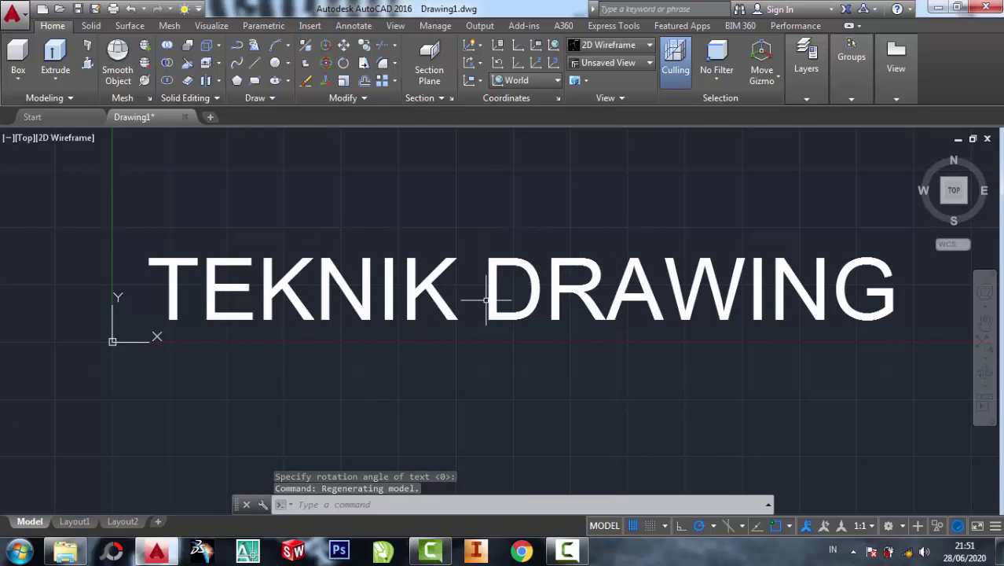
pyautogui.scroll(2, 200, 277)
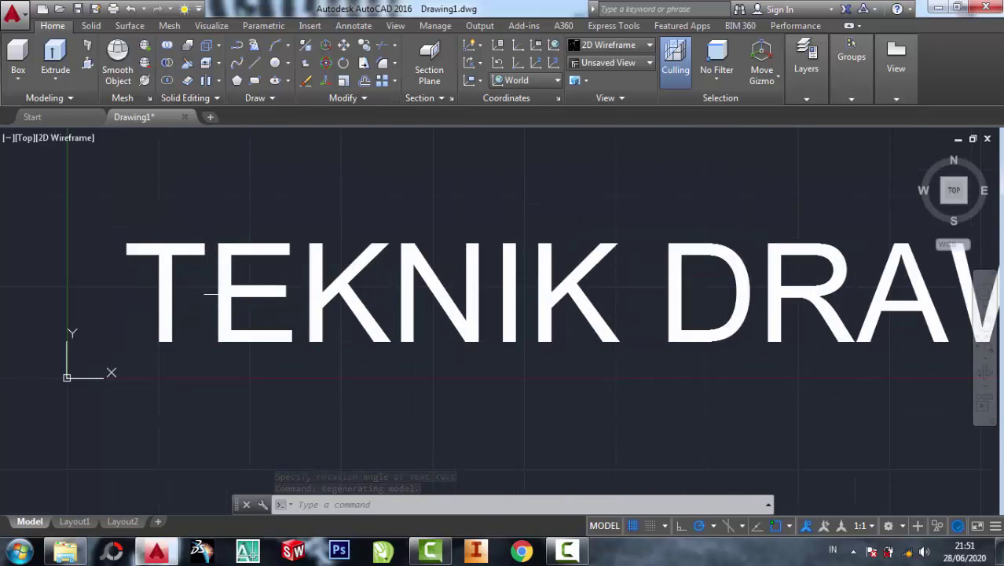
pyautogui.scroll(-1, 358, 297)
pyautogui.moveTo(515, 292); pyautogui.dragTo(393, 296, button='middle')
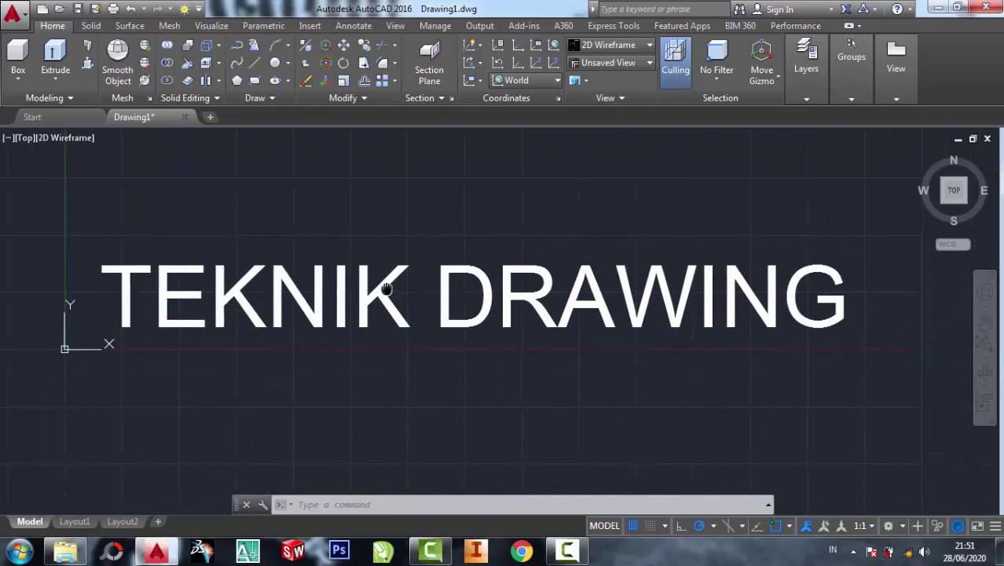
pyautogui.moveTo(407, 241); pyautogui.dragTo(415, 242, button='middle')
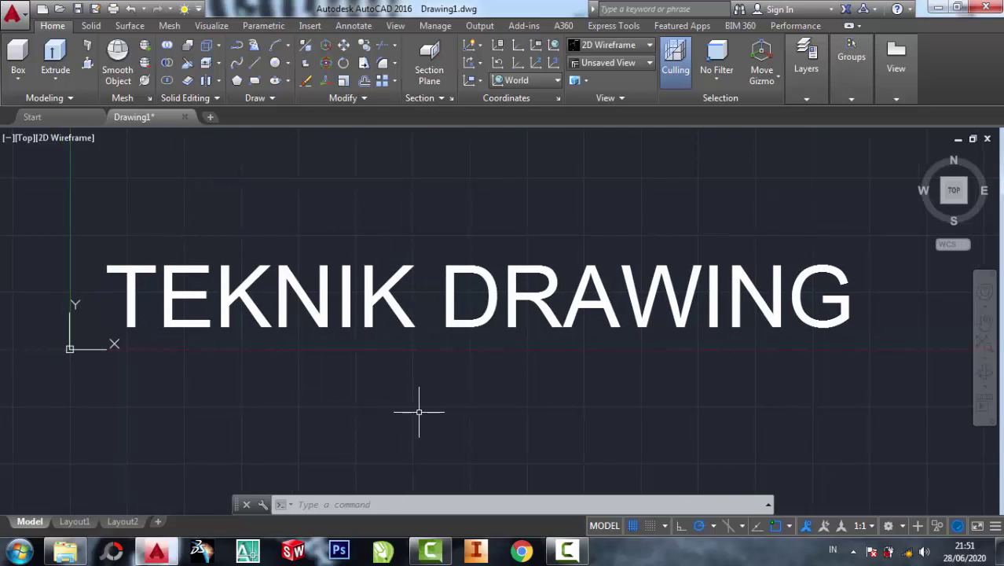
# Explode the window-selected TEKNIK DRAWING text into lines with TXTEXP
pyautogui.write('TEXT')
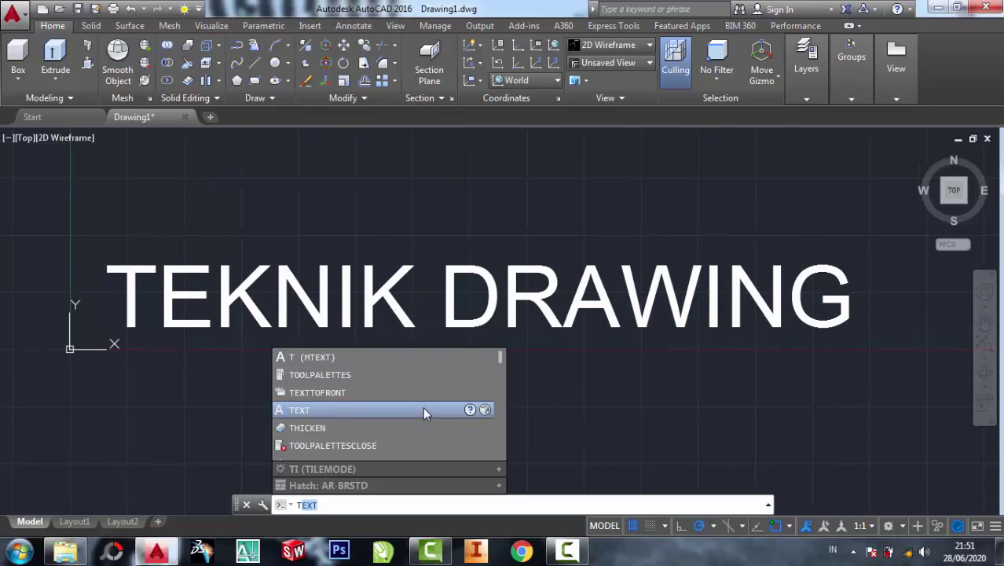
pyautogui.write('X')
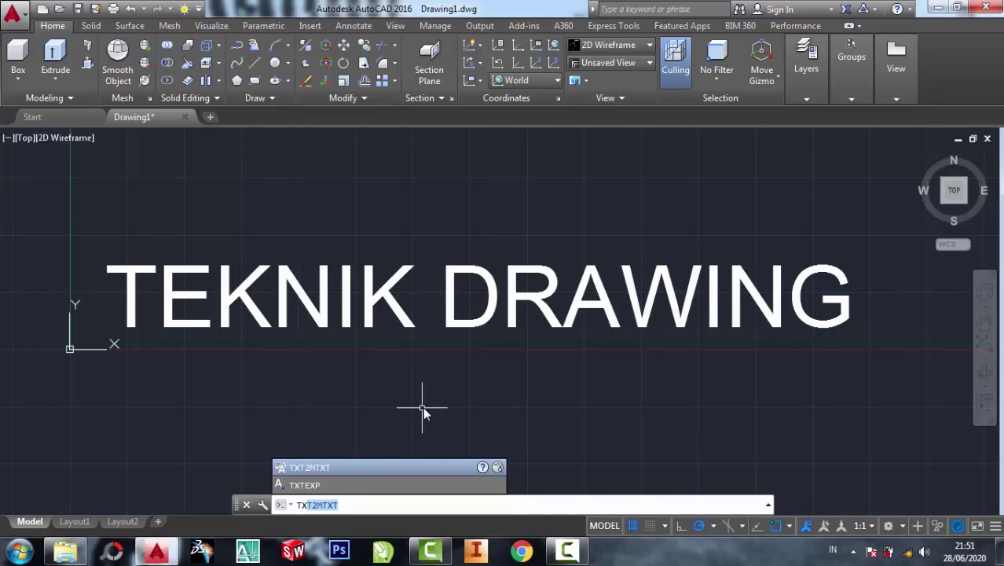
pyautogui.press('Down')
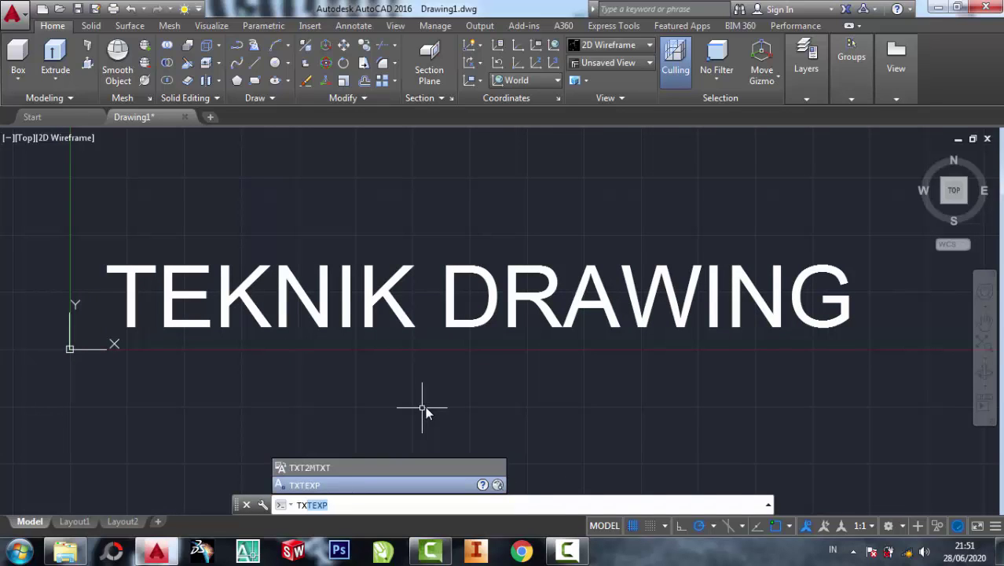
pyautogui.press('Return')
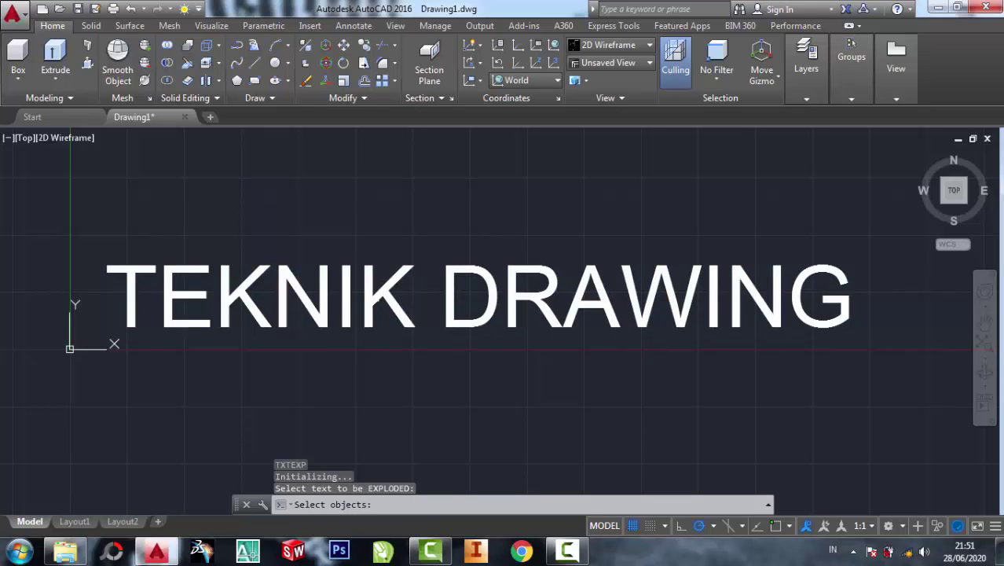
pyautogui.click(373, 291)
pyautogui.click(351, 249)
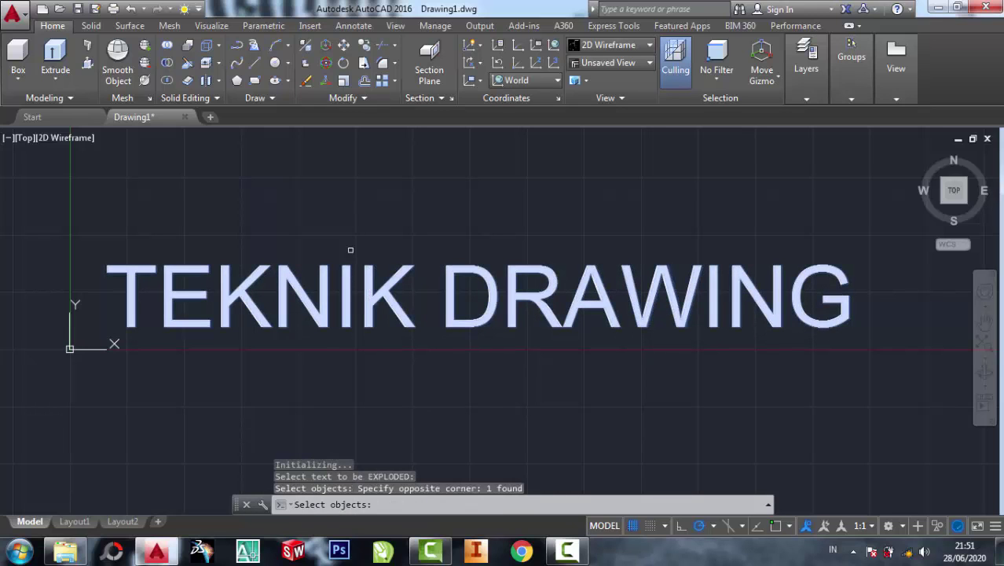
pyautogui.press('Return')
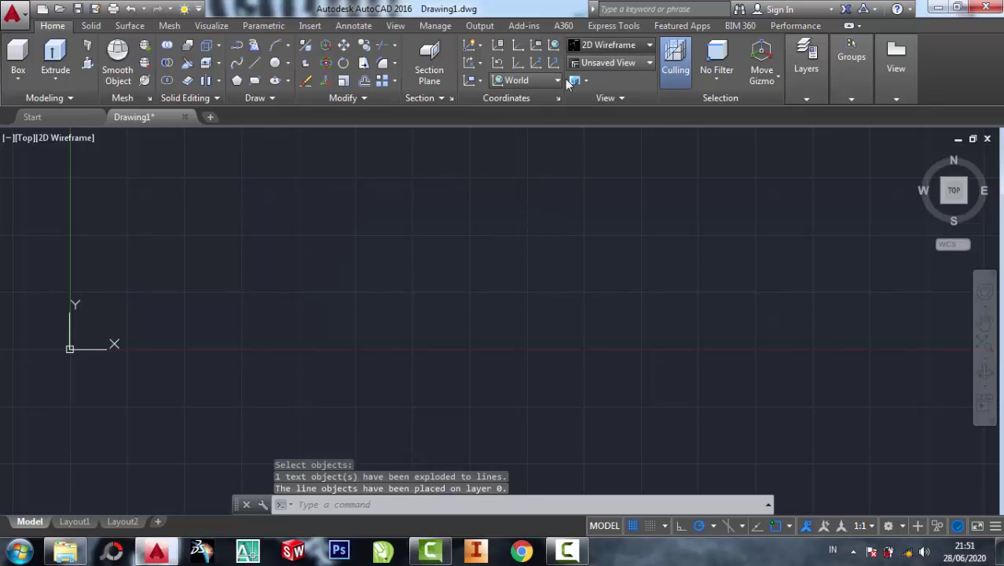
# Switch the viewport to the Top preset view
pyautogui.click(613, 45)
pyautogui.click(441, 209)
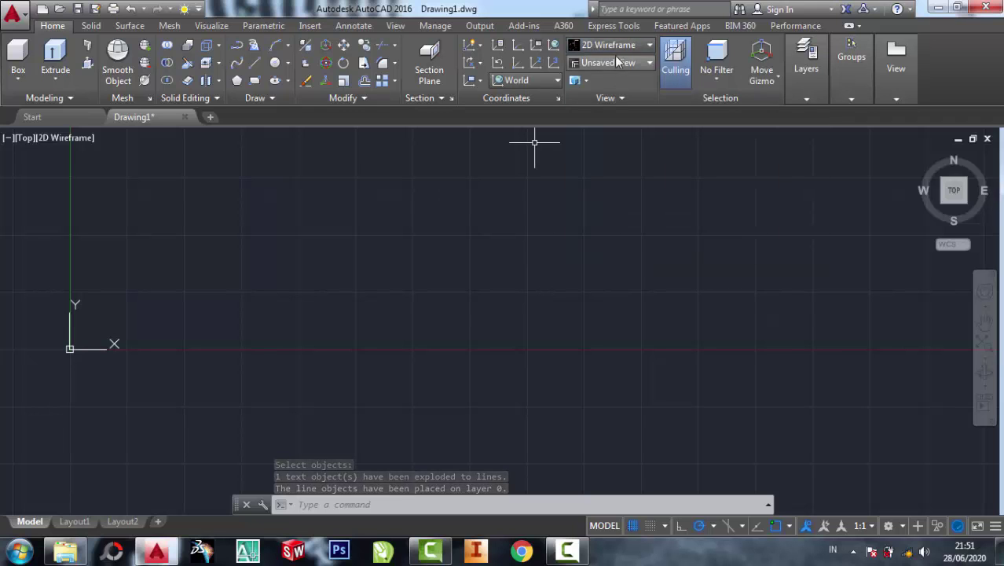
pyautogui.click(613, 61)
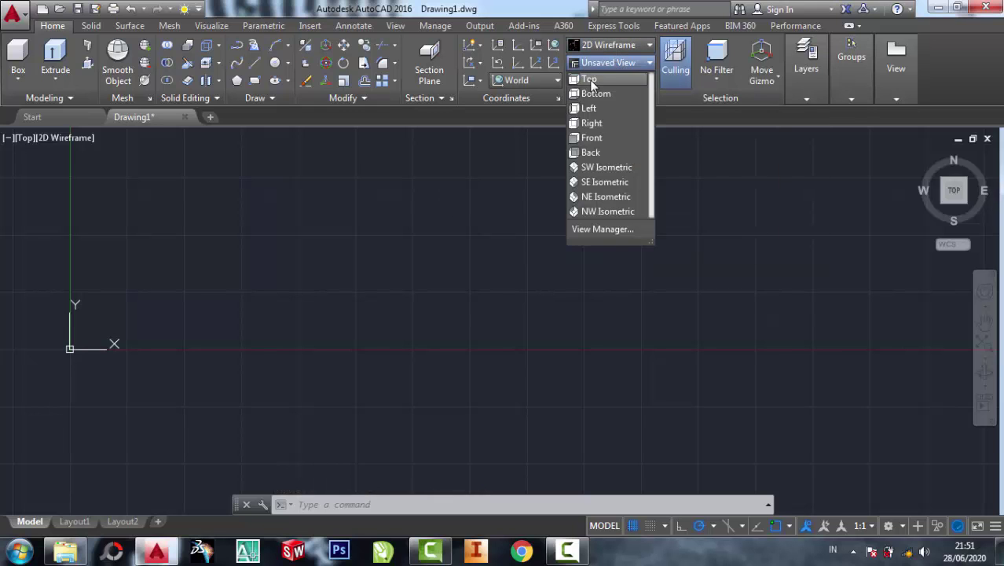
pyautogui.click(589, 79)
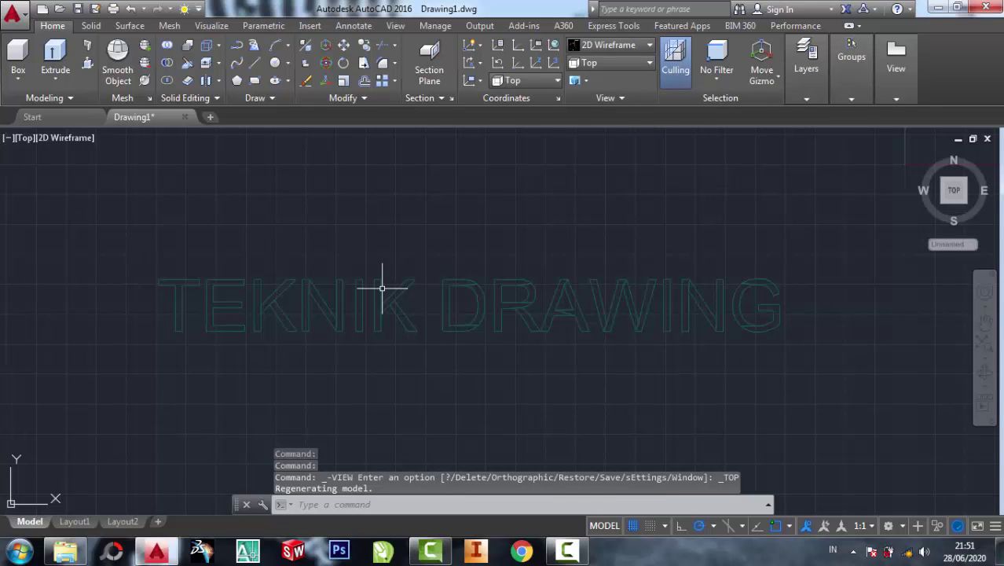
# Zoom in and out to inspect the exploded letter outlines
pyautogui.scroll(4, 197, 316)
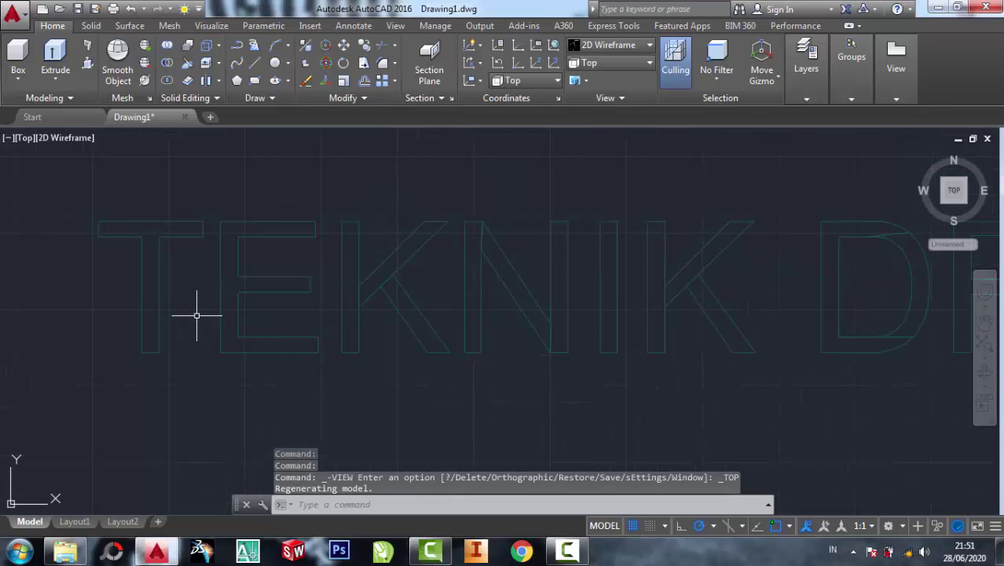
pyautogui.scroll(2, 235, 260)
pyautogui.scroll(-1, 361, 263)
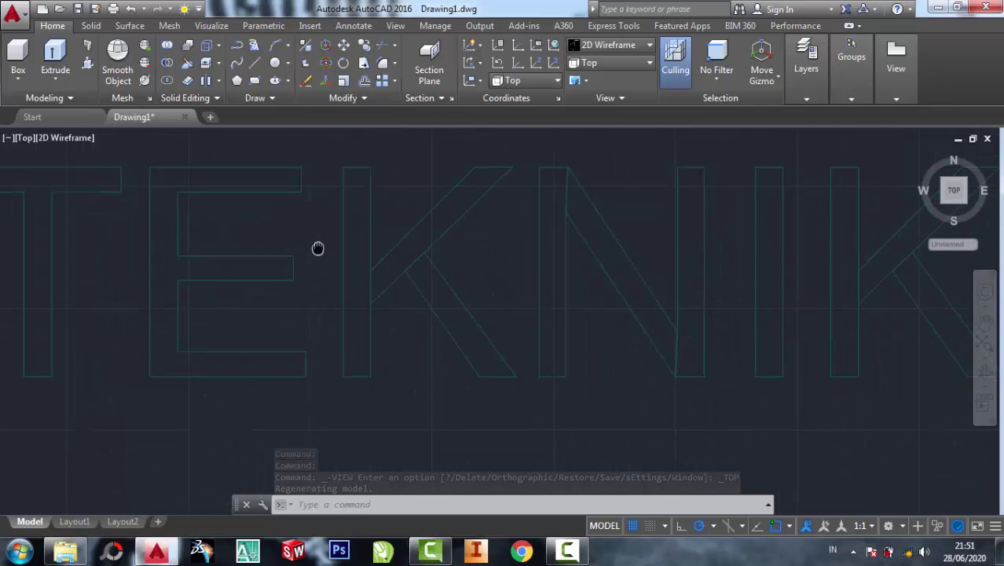
pyautogui.scroll(3, 380, 267)
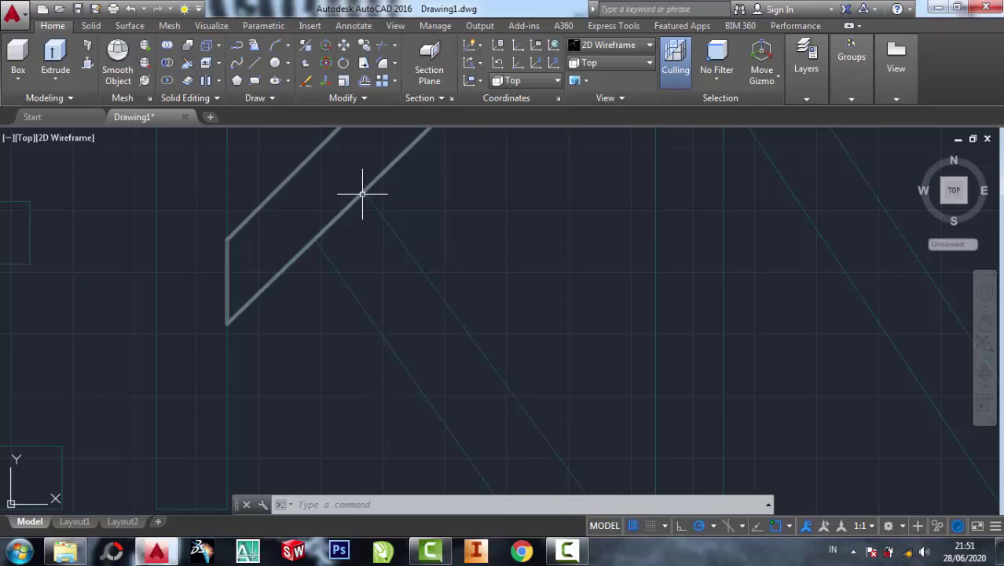
pyautogui.scroll(-3, 353, 202)
pyautogui.scroll(1, 527, 222)
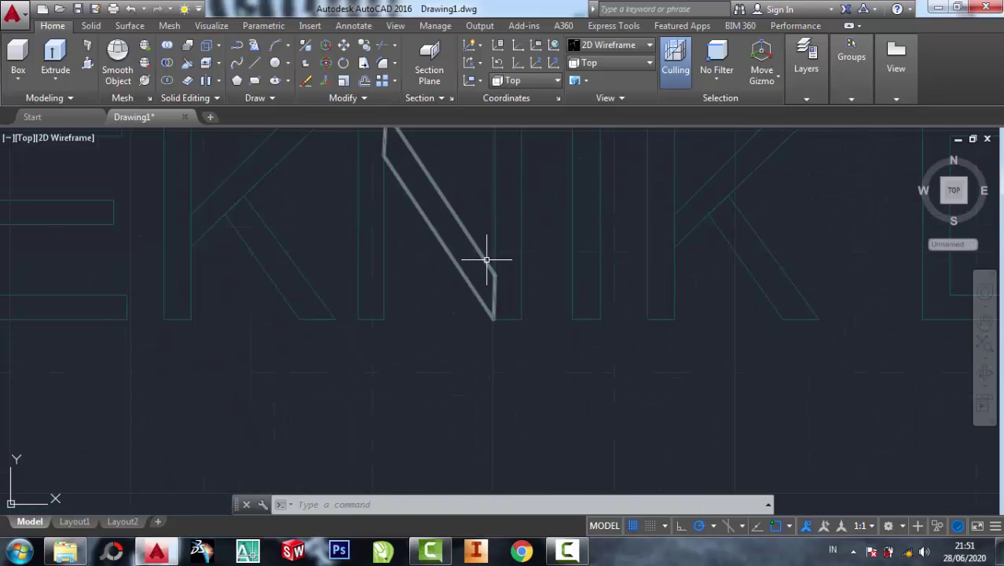
pyautogui.scroll(-2, 486, 258)
pyautogui.scroll(-2, 515, 293)
pyautogui.scroll(-2, 515, 294)
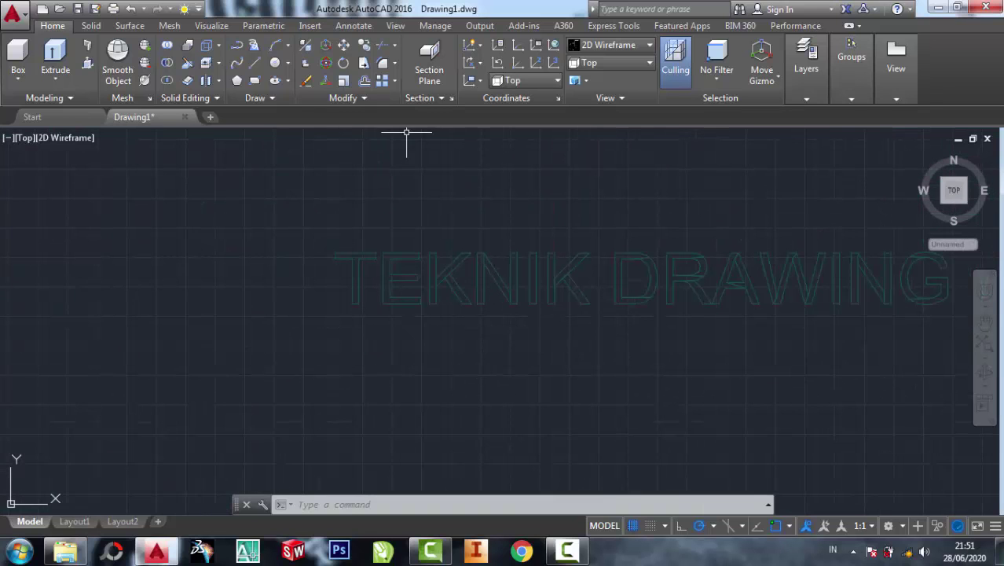
# Explode all the window-selected TEKNIK DRAWING outlines into individual line segments
pyautogui.click(366, 98)
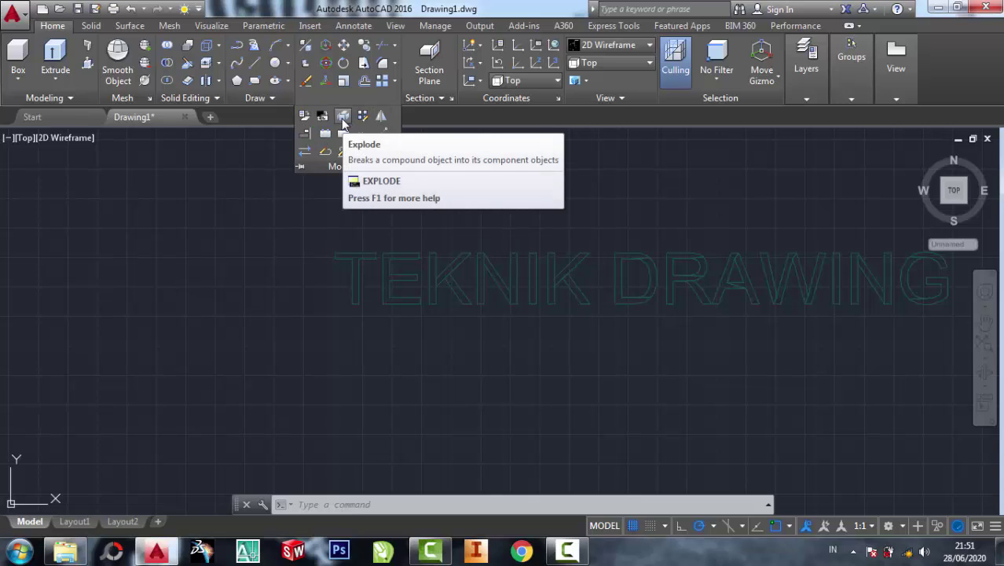
pyautogui.click(343, 117)
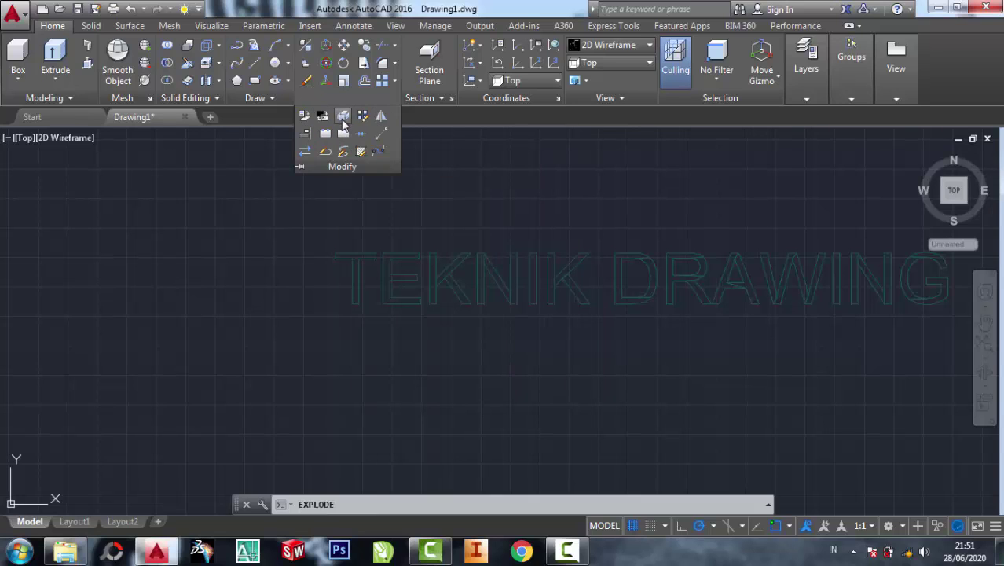
pyautogui.click(218, 206)
pyautogui.scroll(-2, 218, 206)
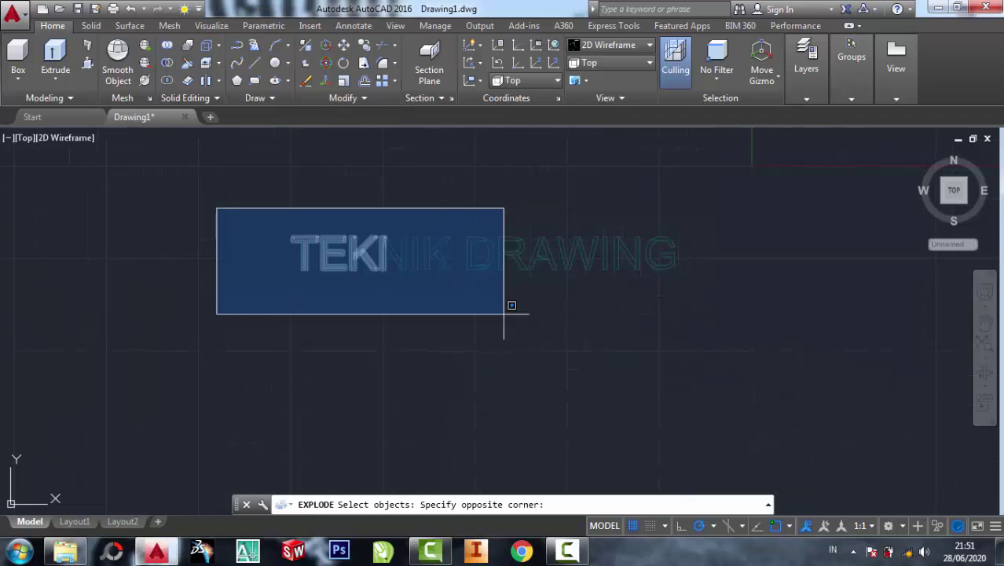
pyautogui.click(770, 365)
pyautogui.press('Return')
# Zoom in and check the N's diagonal line, then clear the selection
pyautogui.scroll(3, 440, 244)
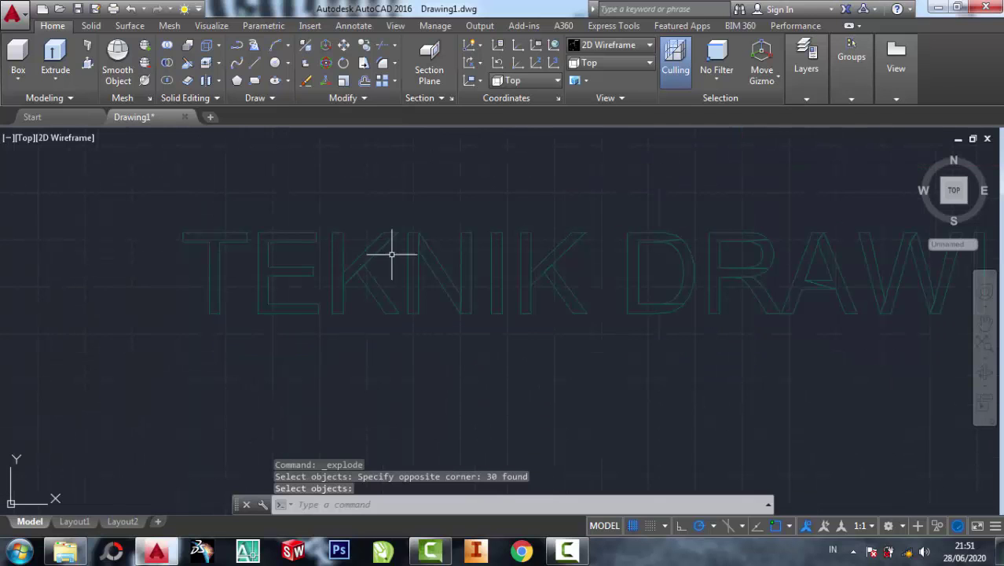
pyautogui.scroll(3, 417, 256)
pyautogui.click(408, 247)
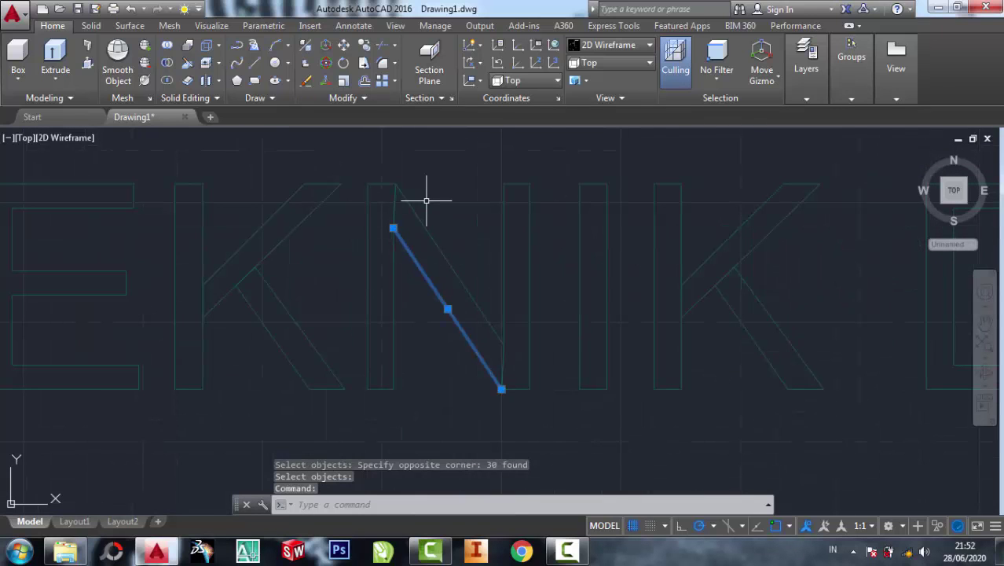
pyautogui.press('Escape')
pyautogui.scroll(1, 404, 207)
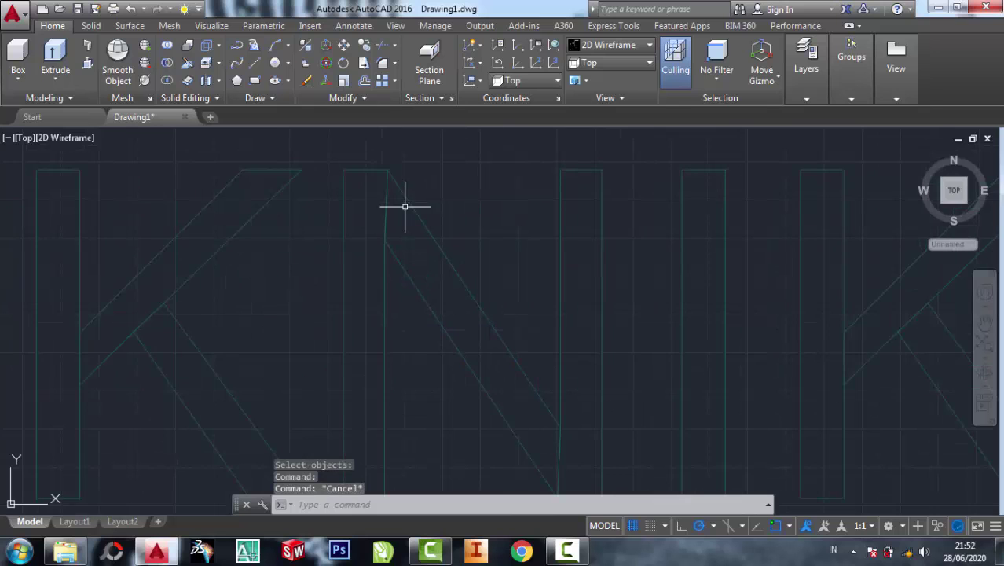
# Erase the stray line inside the N and a second nearby stray line
pyautogui.click(305, 80)
pyautogui.click(403, 216)
pyautogui.click(369, 208)
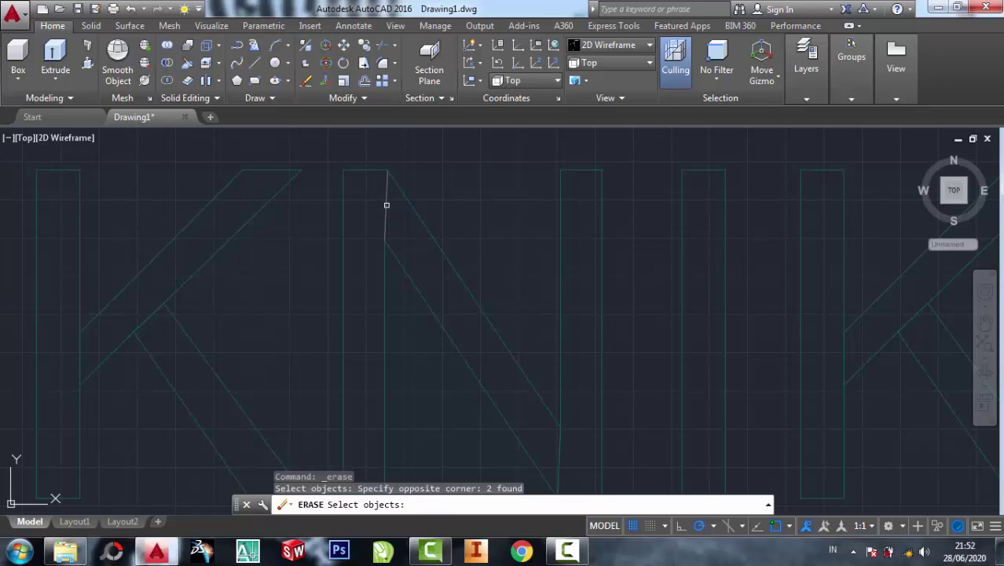
pyautogui.moveTo(386, 206)
pyautogui.mouseDown(button='middle')
pyautogui.moveTo(459, 333)
pyautogui.moveTo(391, 314)
pyautogui.moveTo(282, 338)
pyautogui.mouseUp(button='middle')
pyautogui.click(458, 333)
pyautogui.click(481, 352)
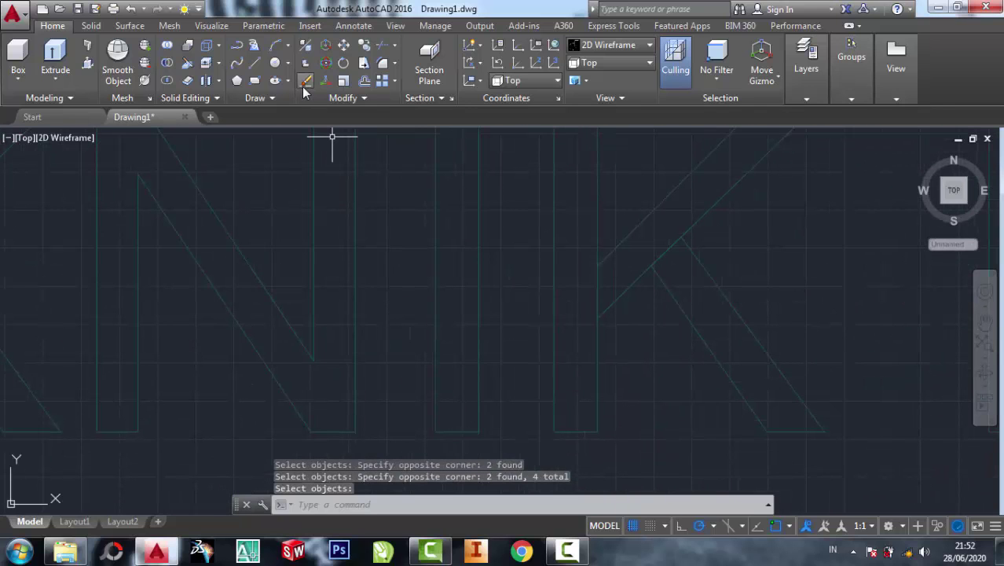
# Remove the two stray lines at the K's junction
pyautogui.click(305, 82)
pyautogui.scroll(-2, 416, 308)
pyautogui.scroll(2, 552, 245)
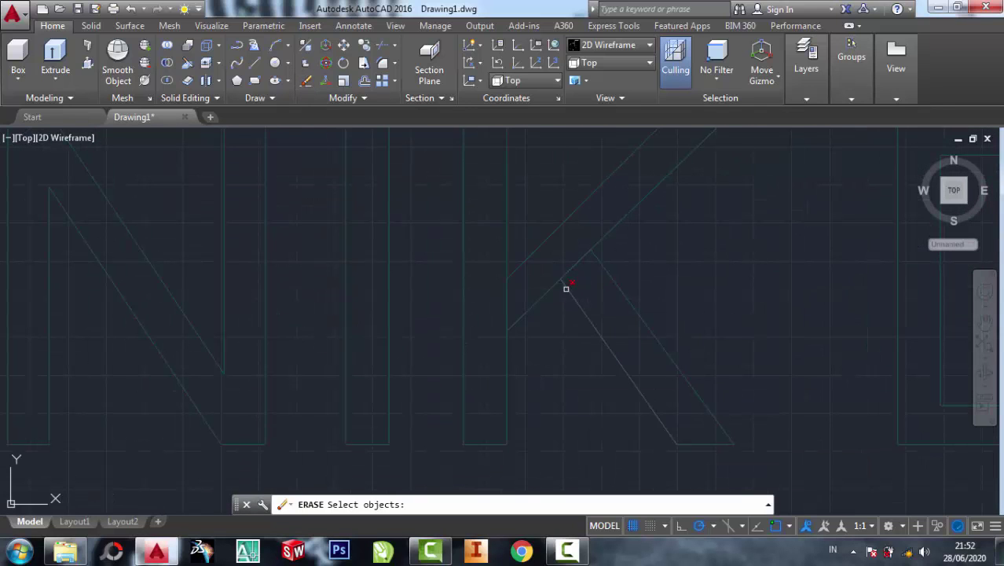
pyautogui.click(562, 285)
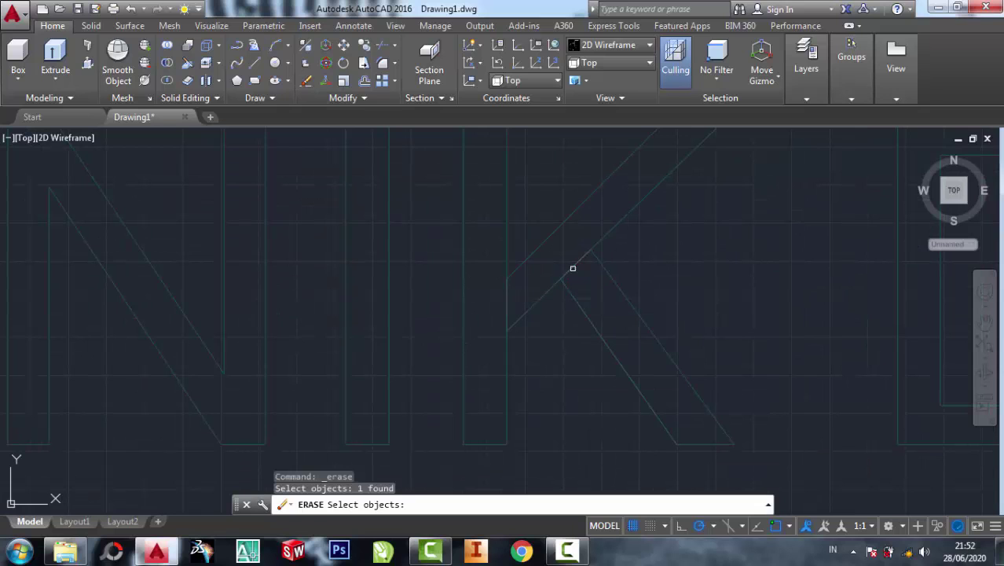
pyautogui.click(573, 268)
pyautogui.scroll(-2, 514, 253)
pyautogui.scroll(5, 558, 267)
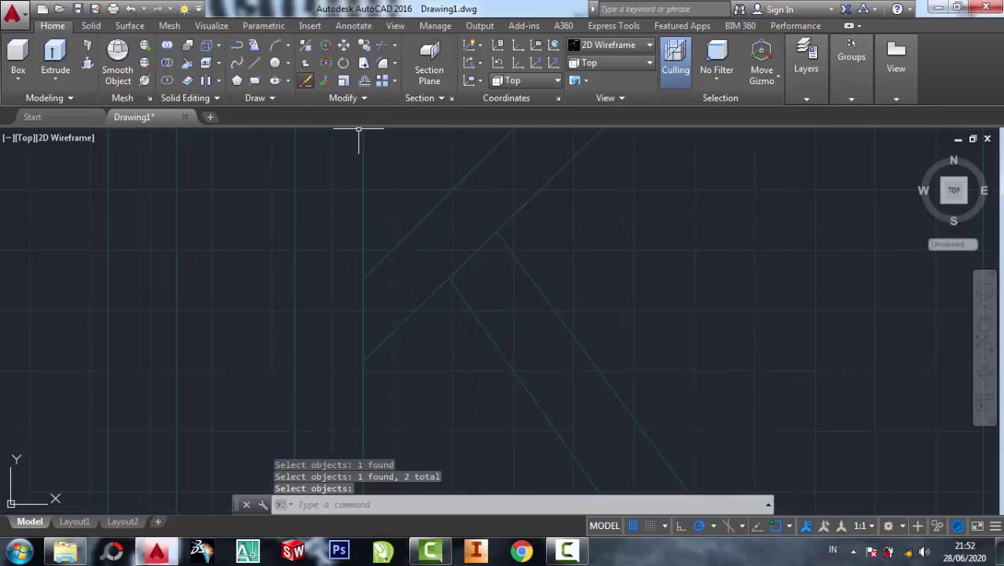
pyautogui.hotkey('ctrl', 'z')
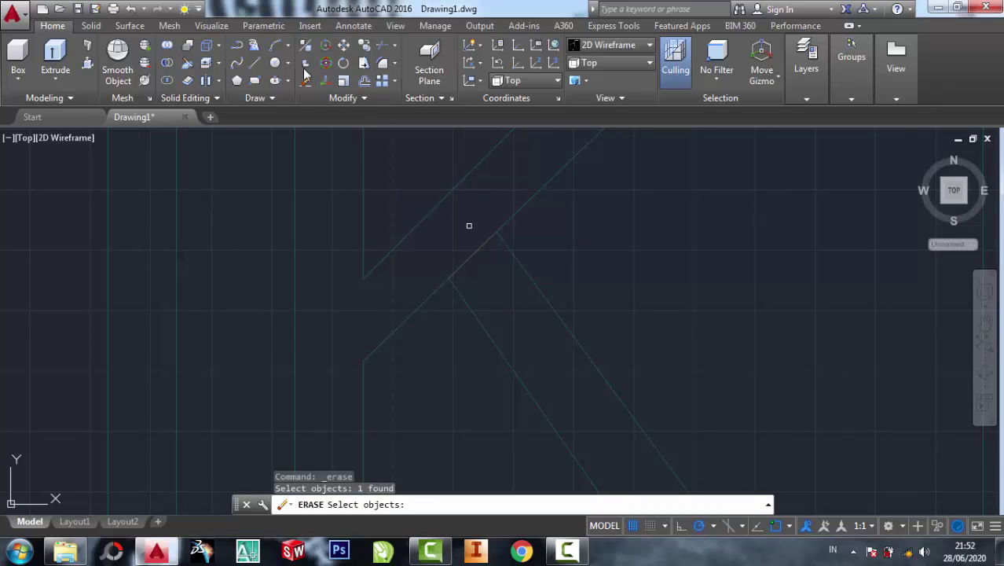
# Erase the stray lines at the top and bottom of the D
pyautogui.scroll(-5, 469, 225)
pyautogui.scroll(3, 643, 204)
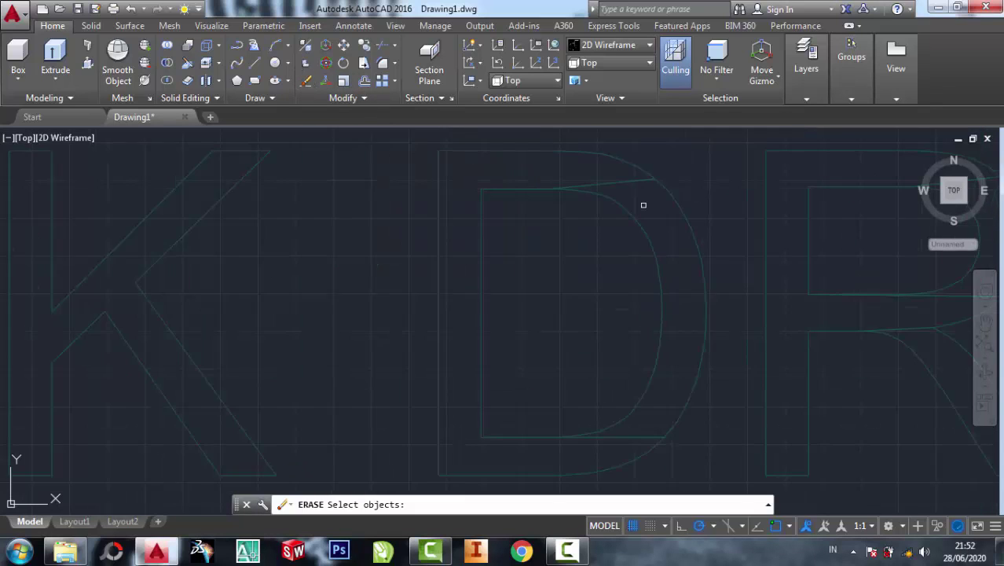
pyautogui.click(631, 193)
pyautogui.click(612, 175)
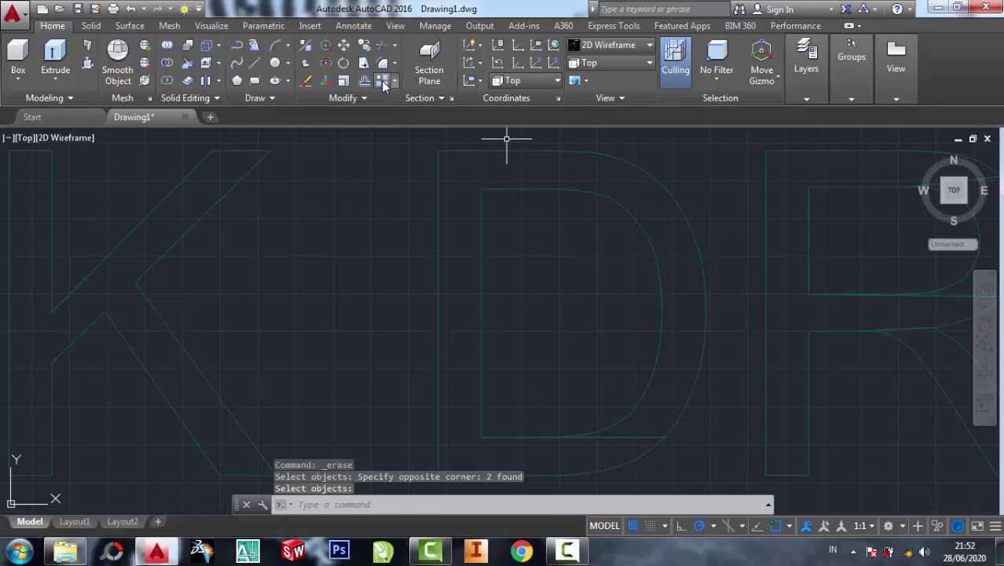
pyautogui.moveTo(534, 347); pyautogui.dragTo(491, 251, button='middle')
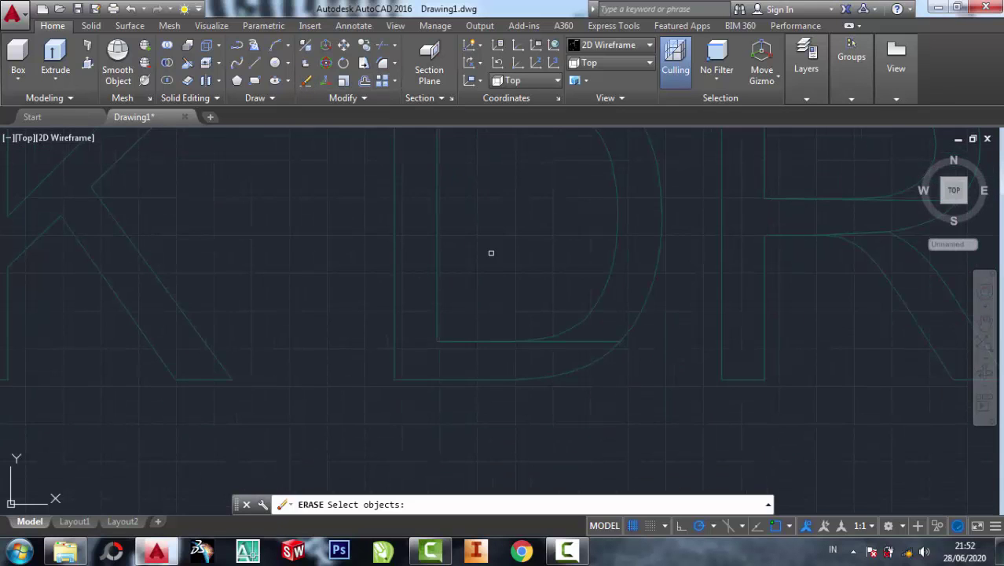
pyautogui.scroll(3, 571, 340)
pyautogui.click(589, 348)
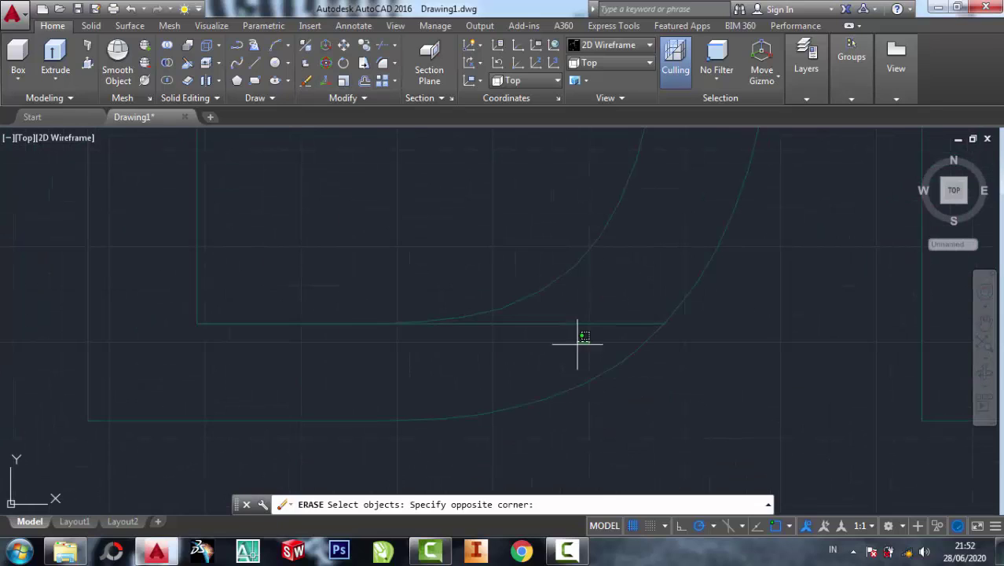
pyautogui.click(594, 310)
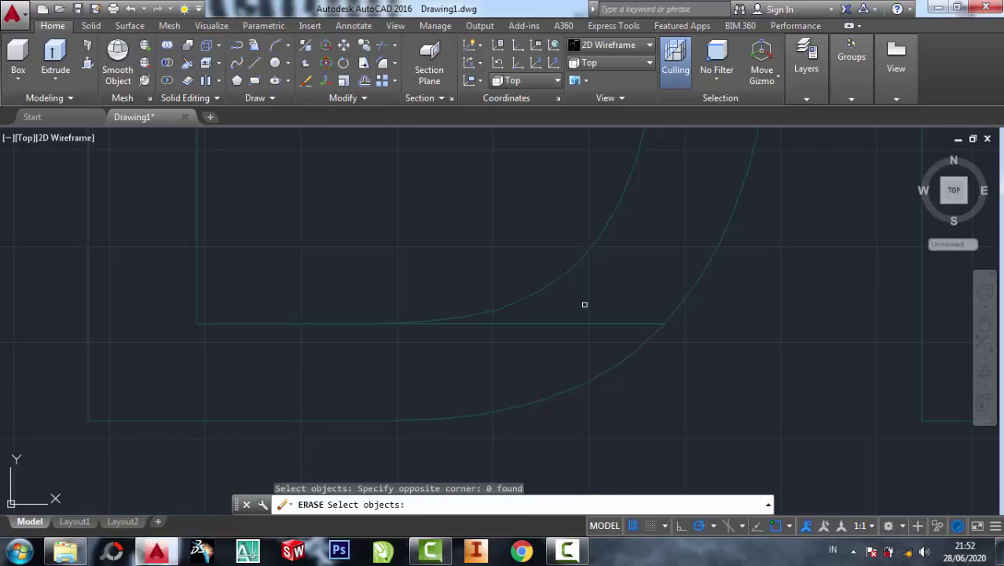
pyautogui.press('Return')
pyautogui.click(365, 99)
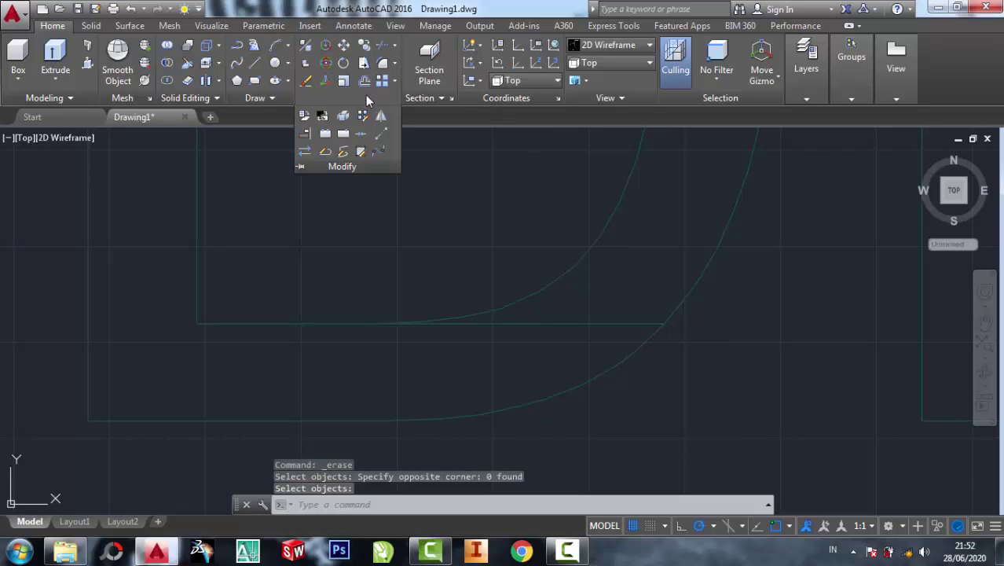
# Trim the overhanging end of the D's inner bottom line against crossing-selected cutting edges
pyautogui.click(385, 47)
pyautogui.click(477, 352)
pyautogui.click(364, 281)
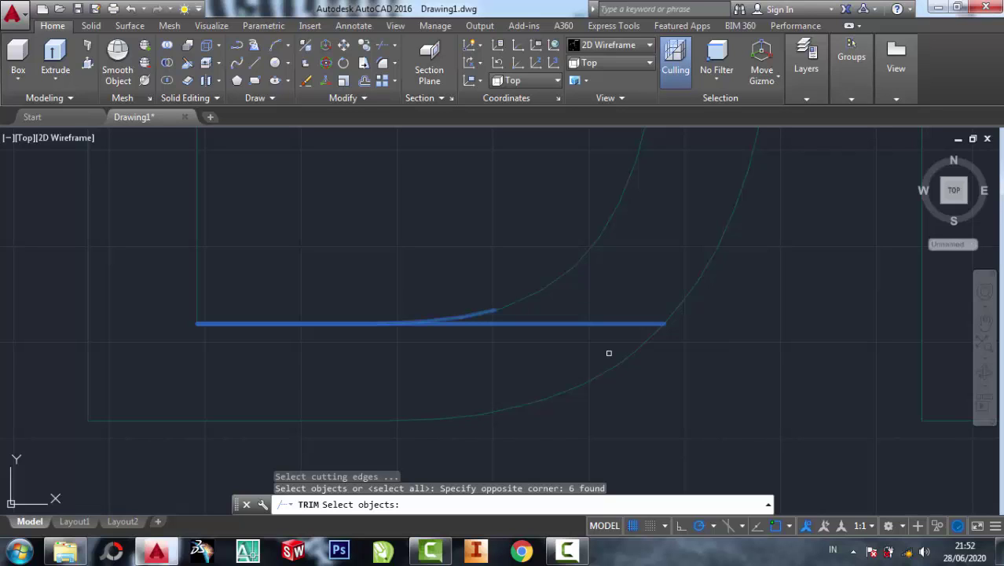
pyautogui.press('Return')
pyautogui.scroll(-2, 608, 352)
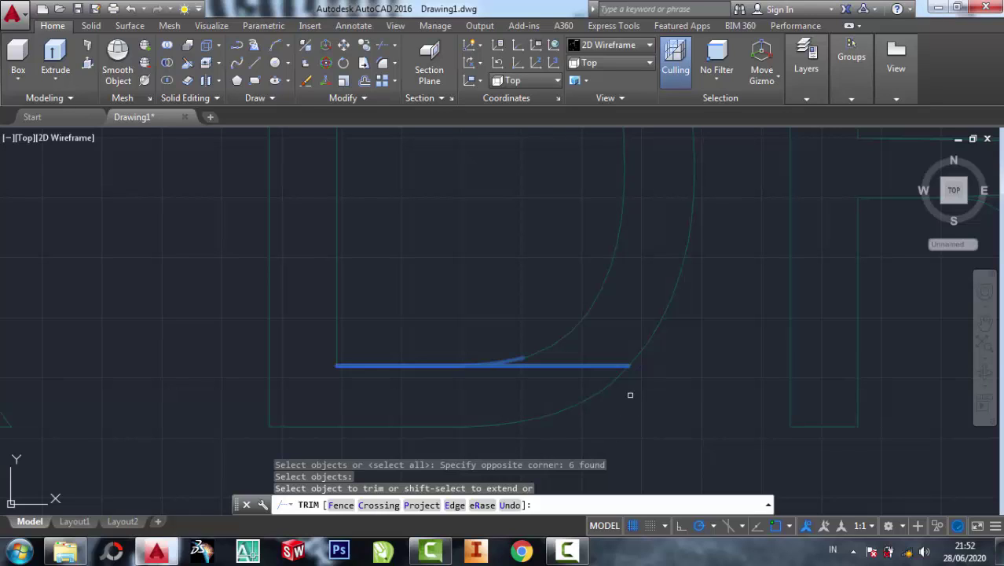
pyautogui.click(598, 367)
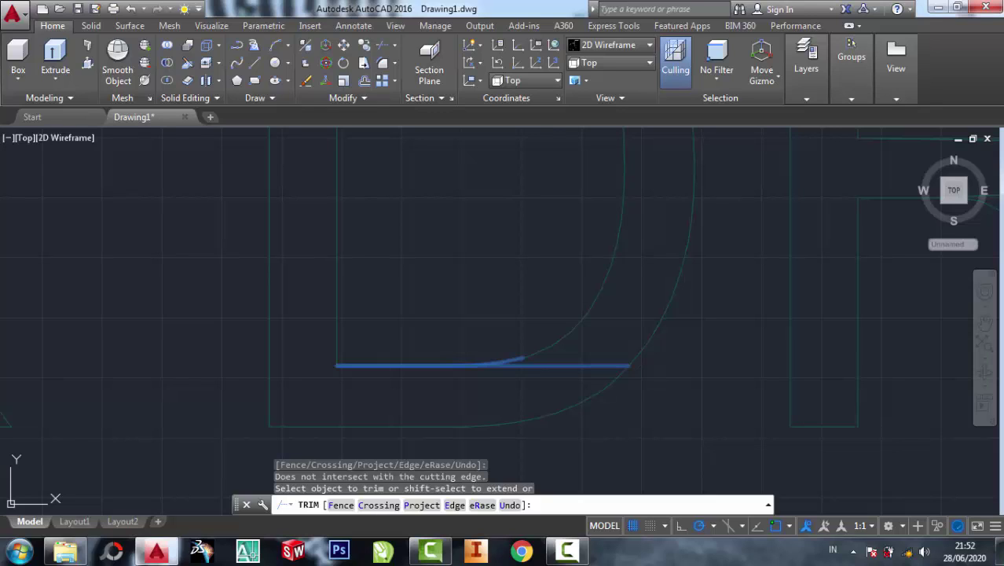
pyautogui.click(577, 361)
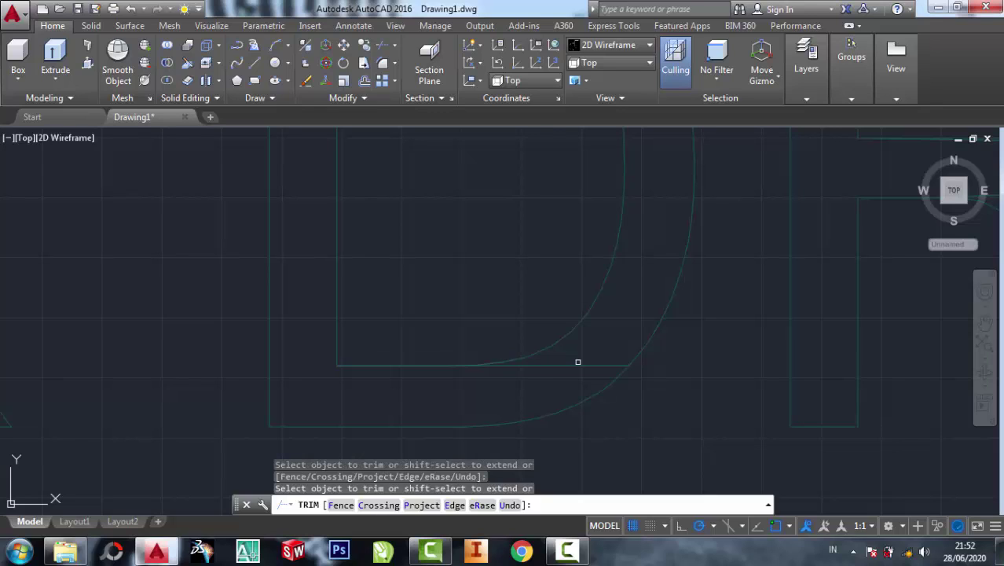
pyautogui.click(577, 362)
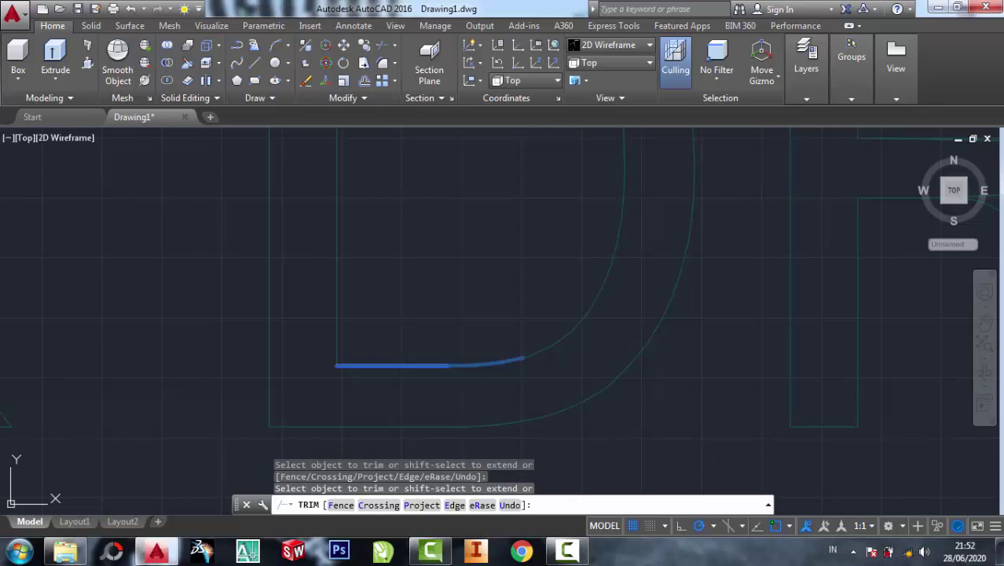
pyautogui.rightClick(514, 125)
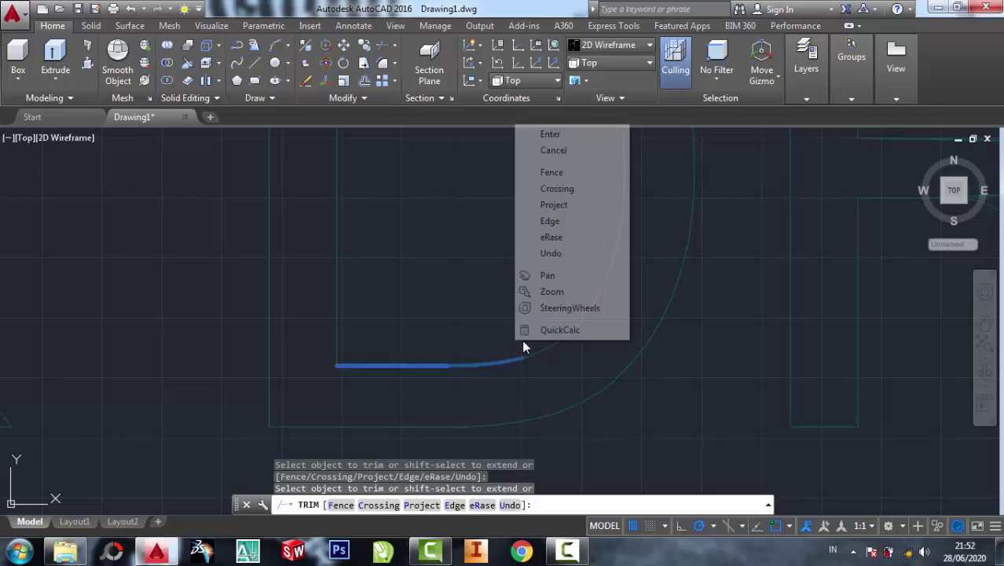
pyautogui.click(524, 133)
pyautogui.scroll(-5, 523, 239)
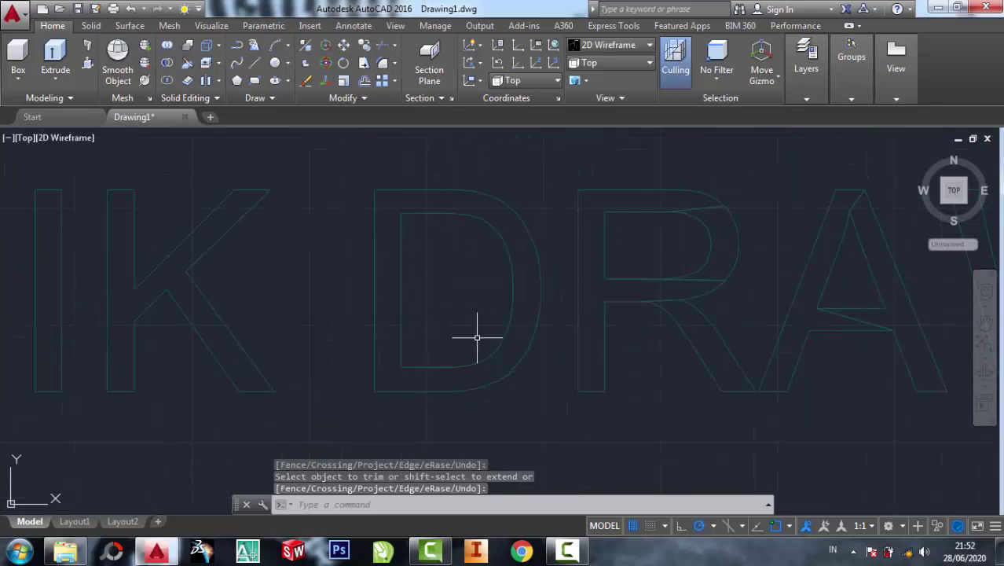
# Erase the two leftover line segments inside the D, including the one at its bottom
pyautogui.click(306, 82)
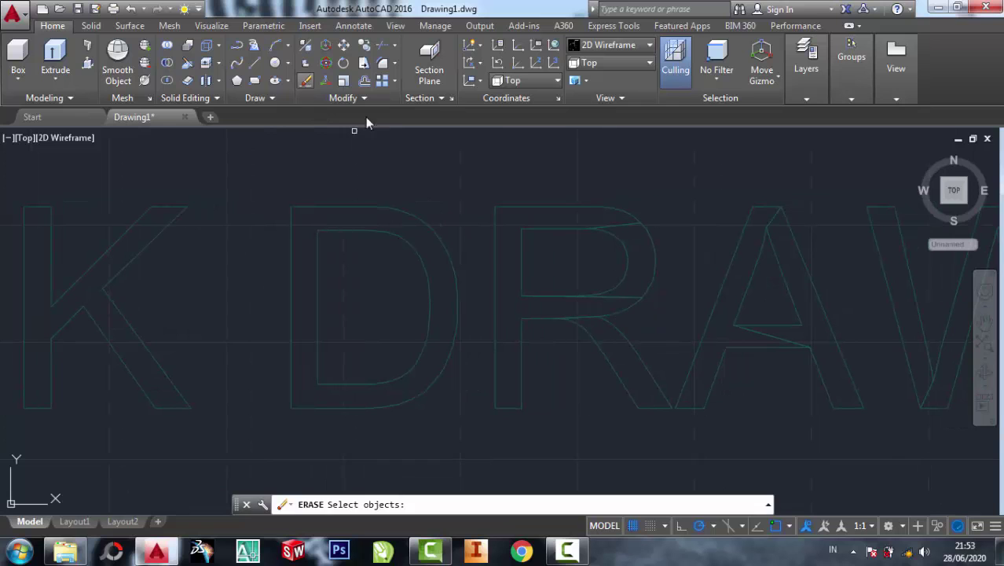
pyautogui.scroll(3, 594, 199)
pyautogui.click(643, 273)
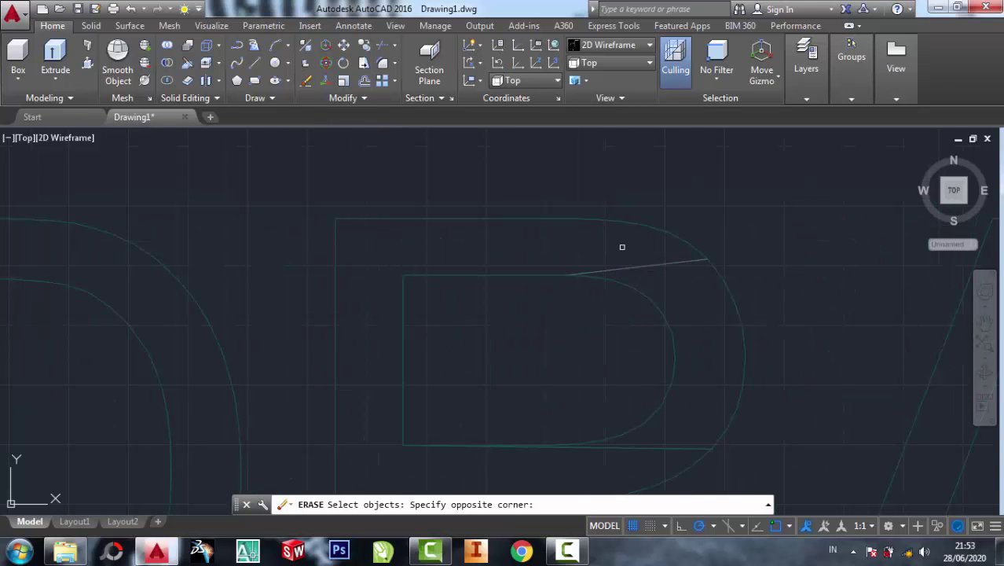
pyautogui.click(620, 248)
pyautogui.scroll(2, 633, 371)
pyautogui.scroll(2, 649, 388)
pyautogui.click(656, 404)
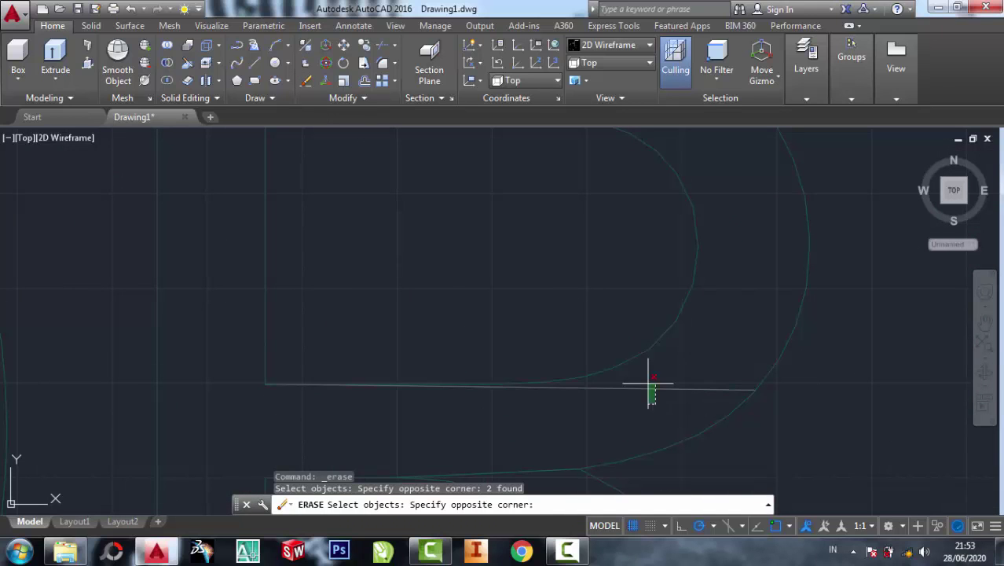
pyautogui.click(650, 381)
pyautogui.press('Return')
# Erase another stray line among the DRAW letters
pyautogui.scroll(-4, 597, 377)
pyautogui.moveTo(583, 406); pyautogui.dragTo(537, 304, button='middle')
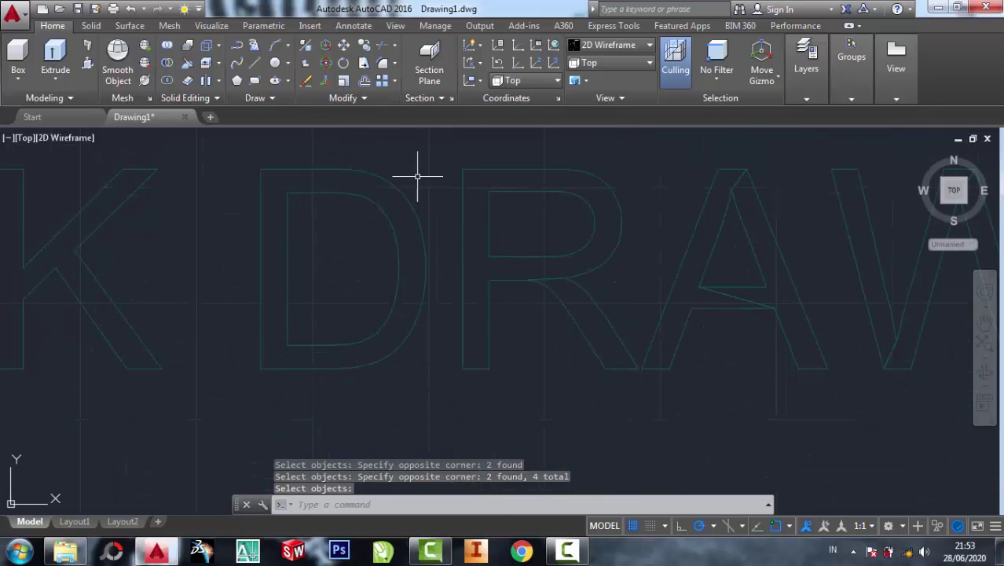
pyautogui.click(305, 80)
pyautogui.scroll(2, 504, 259)
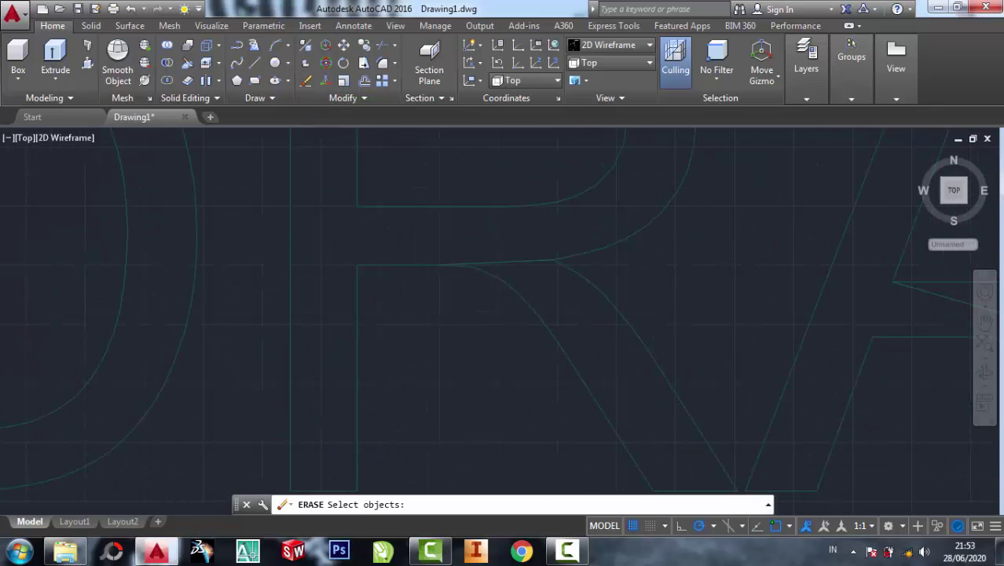
pyautogui.scroll(3, 505, 258)
pyautogui.press('Return')
pyautogui.scroll(-3, 550, 252)
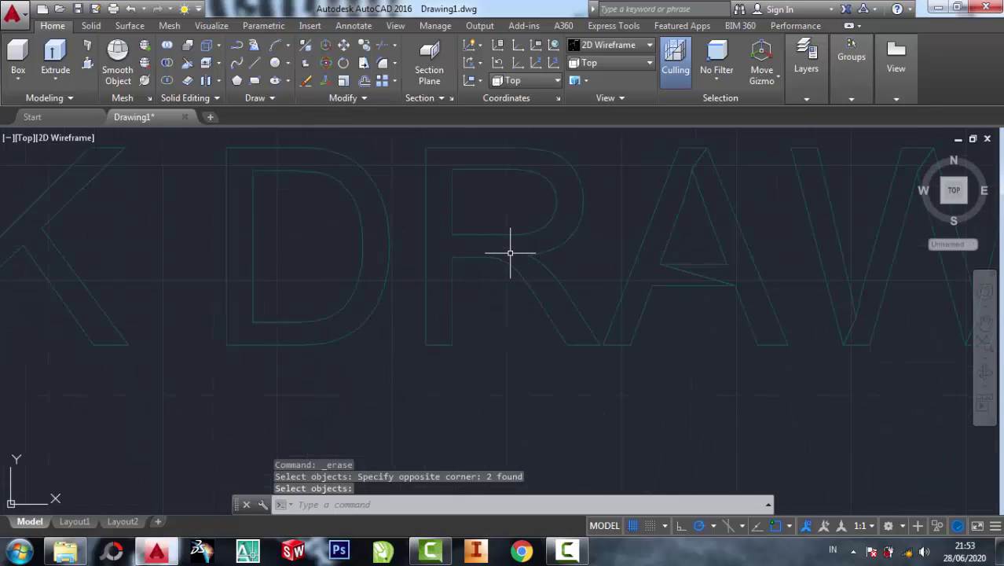
pyautogui.scroll(2, 663, 302)
# Erase the slanted stray line in the A of DRAWING
pyautogui.moveTo(672, 321); pyautogui.dragTo(574, 356, button='middle')
pyautogui.scroll(2, 578, 267)
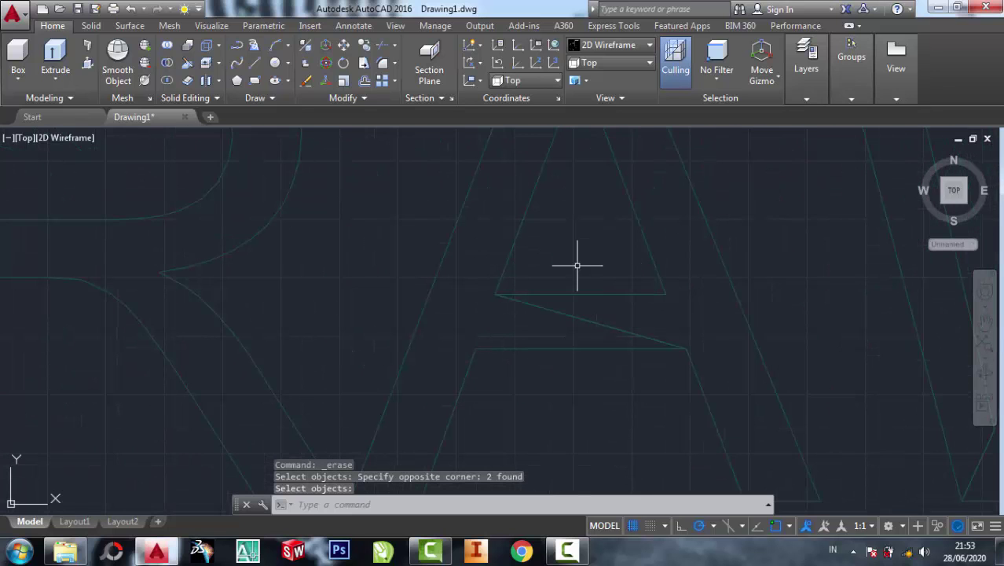
pyautogui.click(305, 80)
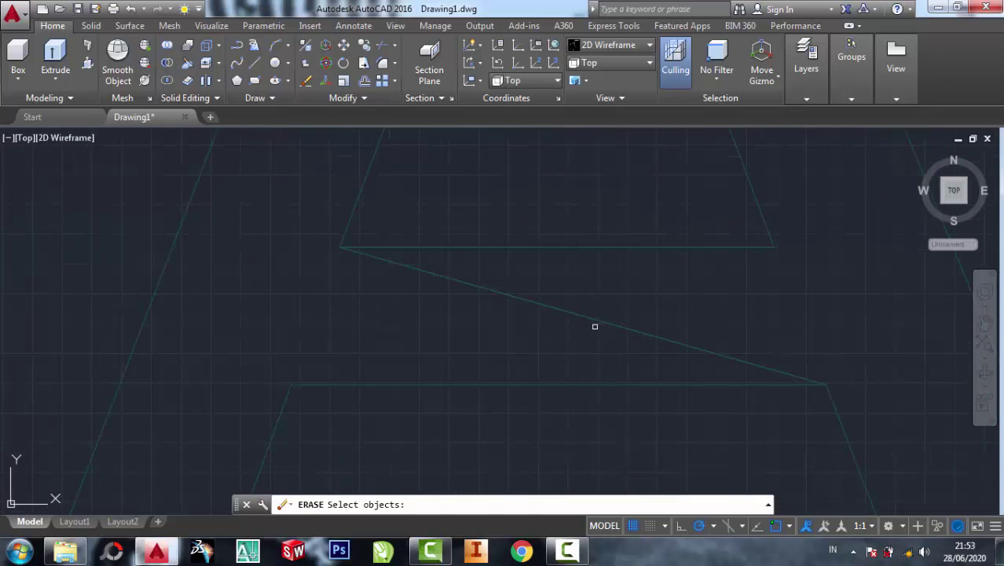
pyautogui.click(595, 325)
pyautogui.click(586, 308)
pyautogui.press('Return')
pyautogui.scroll(-2, 578, 327)
pyautogui.scroll(-3, 582, 314)
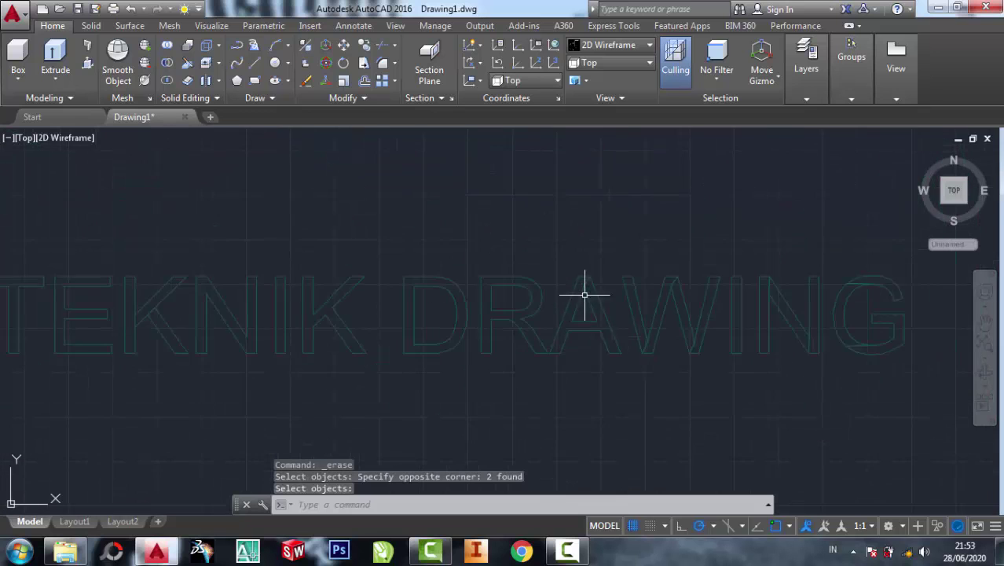
pyautogui.scroll(4, 566, 267)
# Erase the extra inner diagonal inside the A
pyautogui.click(306, 81)
pyautogui.scroll(2, 661, 260)
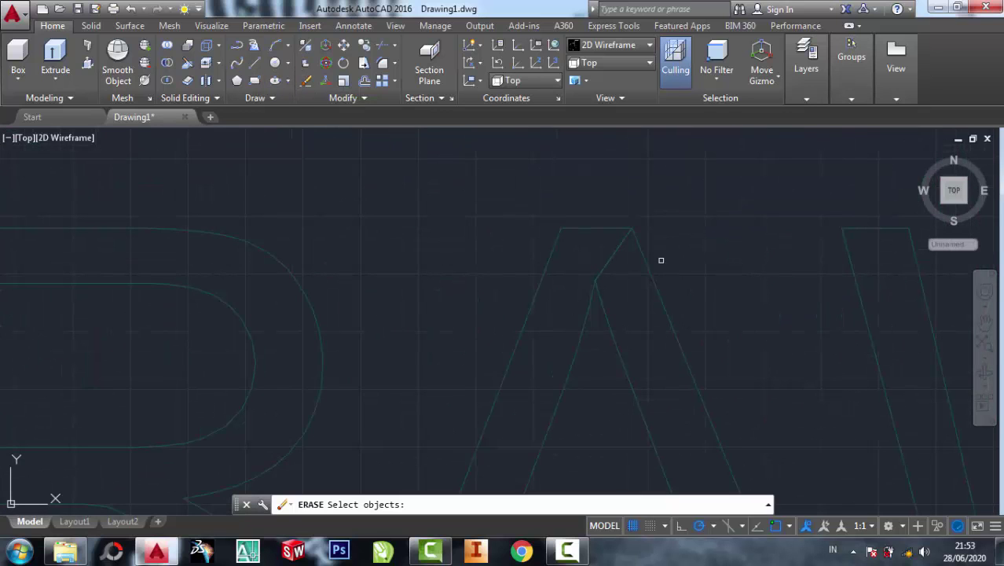
pyautogui.scroll(-2, 662, 260)
pyautogui.click(621, 256)
pyautogui.click(597, 235)
pyautogui.press('Return')
pyautogui.scroll(-3, 766, 341)
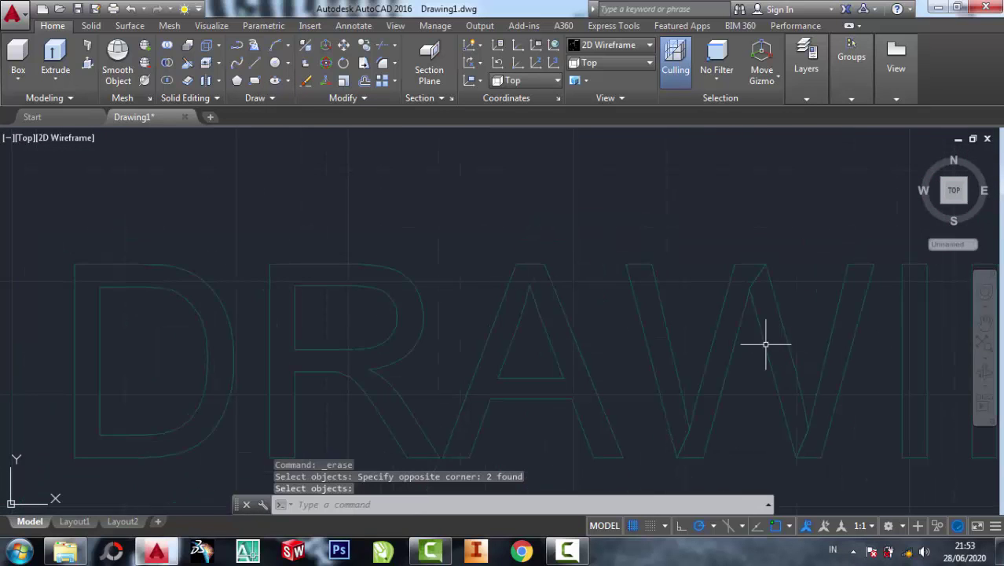
pyautogui.scroll(1, 707, 315)
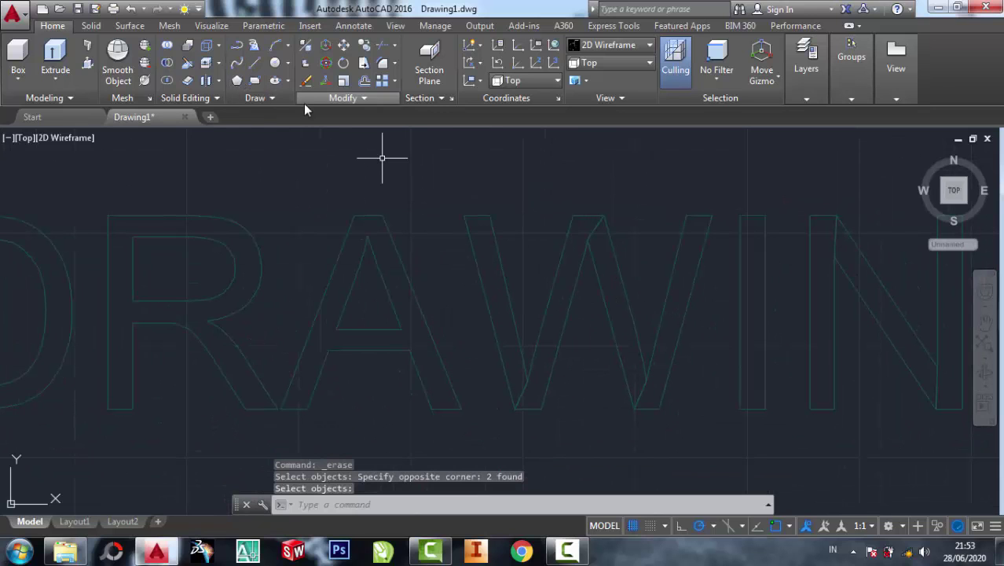
# Erase the stray strokes at the base of the W
pyautogui.click(306, 80)
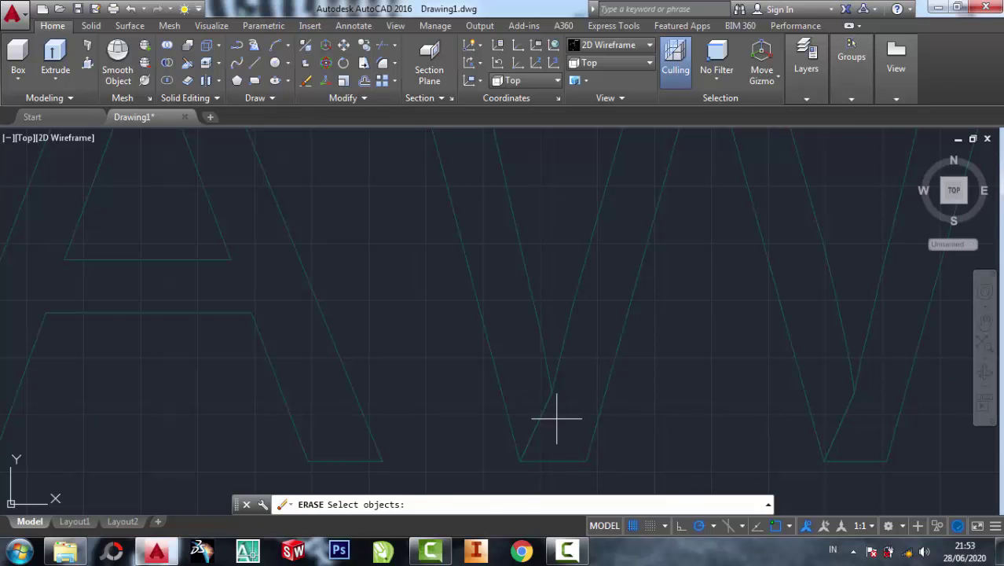
pyautogui.moveTo(556, 418); pyautogui.dragTo(538, 408)
pyautogui.scroll(-4, 541, 354)
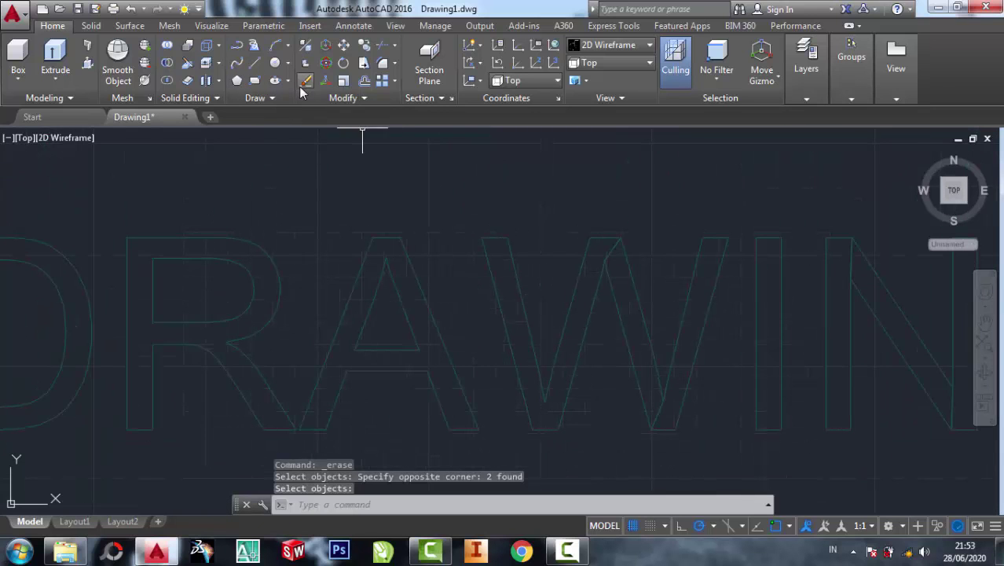
pyautogui.click(614, 254)
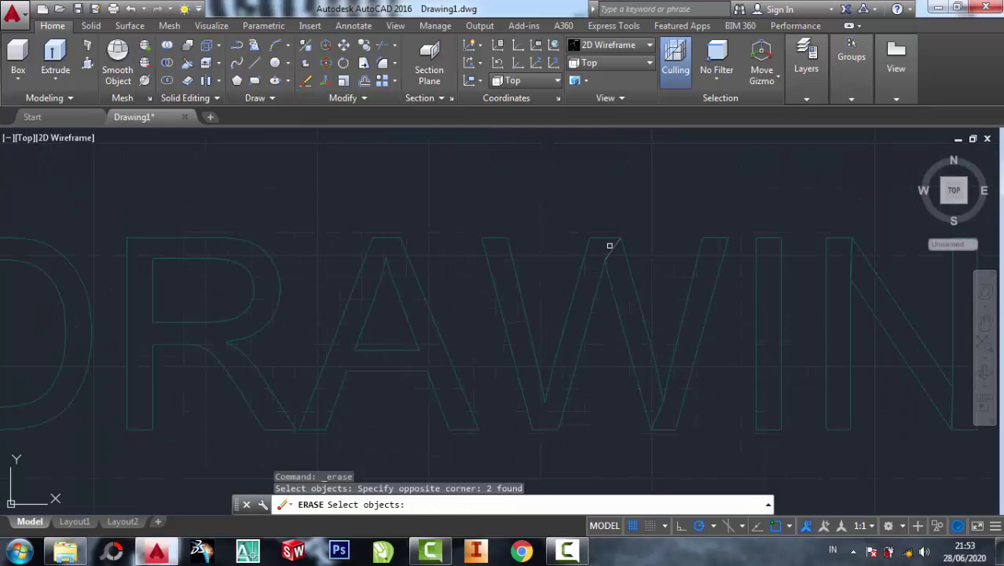
pyautogui.scroll(2, 670, 445)
pyautogui.click(646, 409)
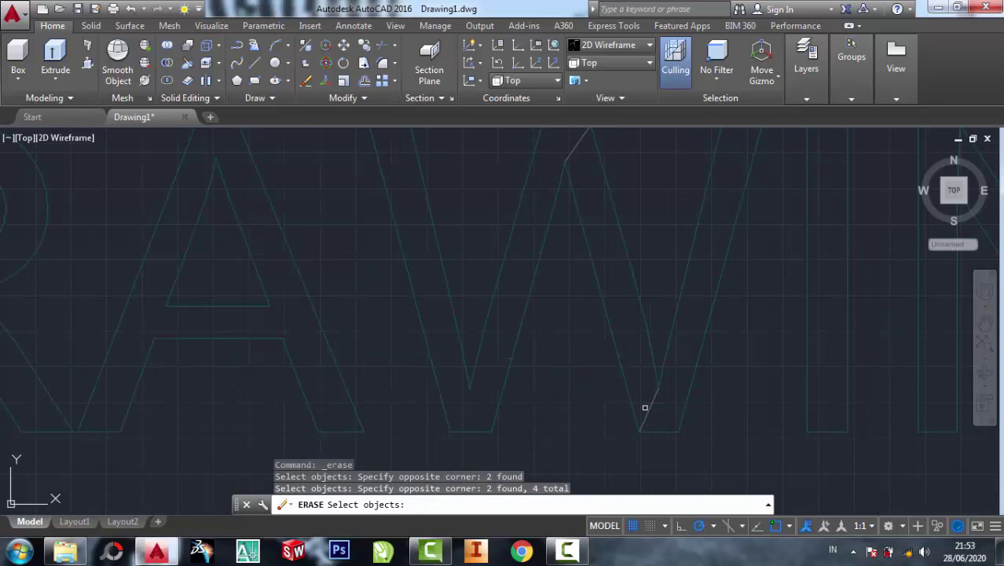
pyautogui.scroll(-2, 747, 341)
# Remove the two stray strokes in the N, including the one atop it
pyautogui.moveTo(747, 341); pyautogui.dragTo(510, 307, button='middle')
pyautogui.scroll(3, 578, 194)
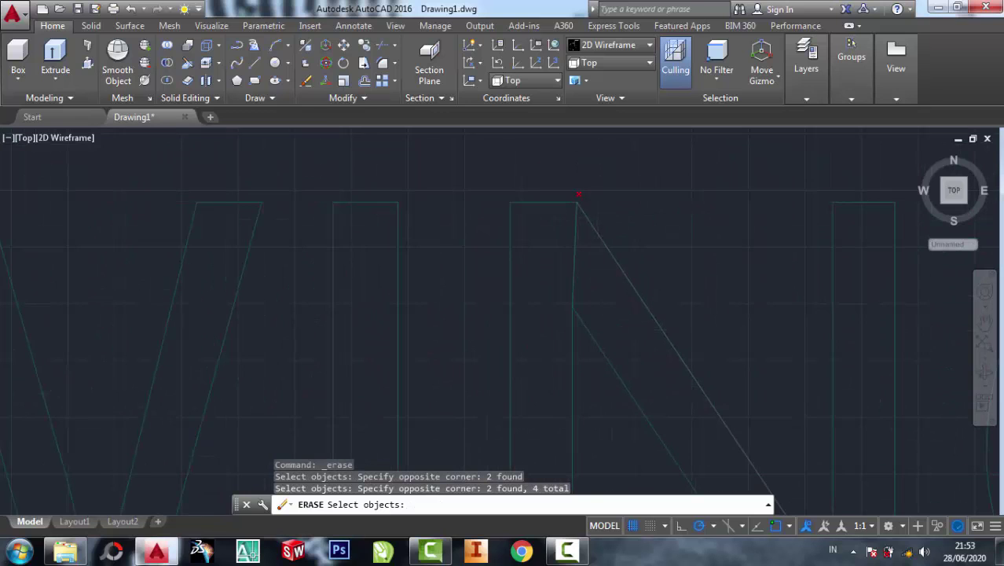
pyautogui.click(595, 263)
pyautogui.click(553, 229)
pyautogui.scroll(-3, 583, 302)
pyautogui.scroll(4, 607, 259)
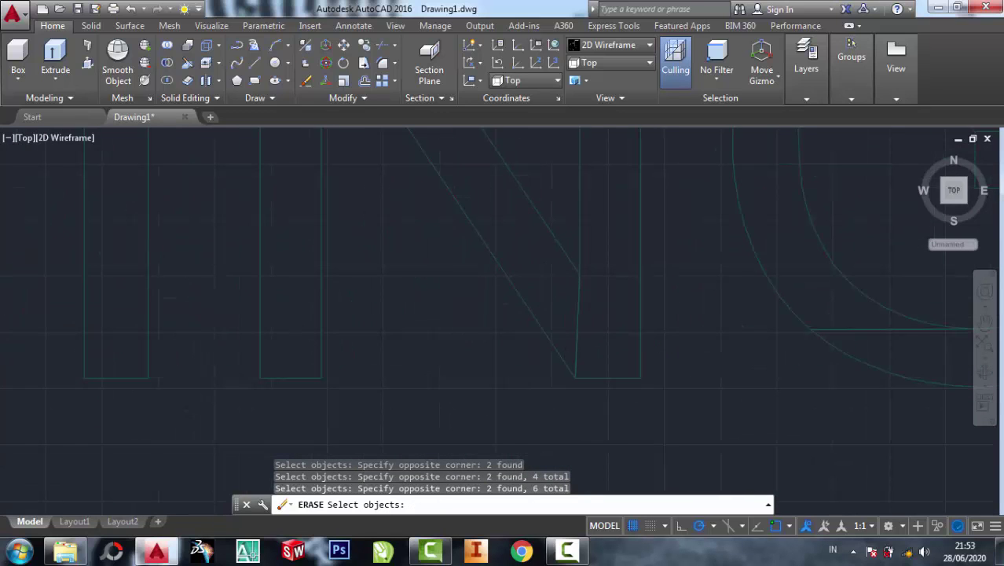
pyautogui.click(617, 347)
pyautogui.click(578, 329)
pyautogui.scroll(-3, 578, 329)
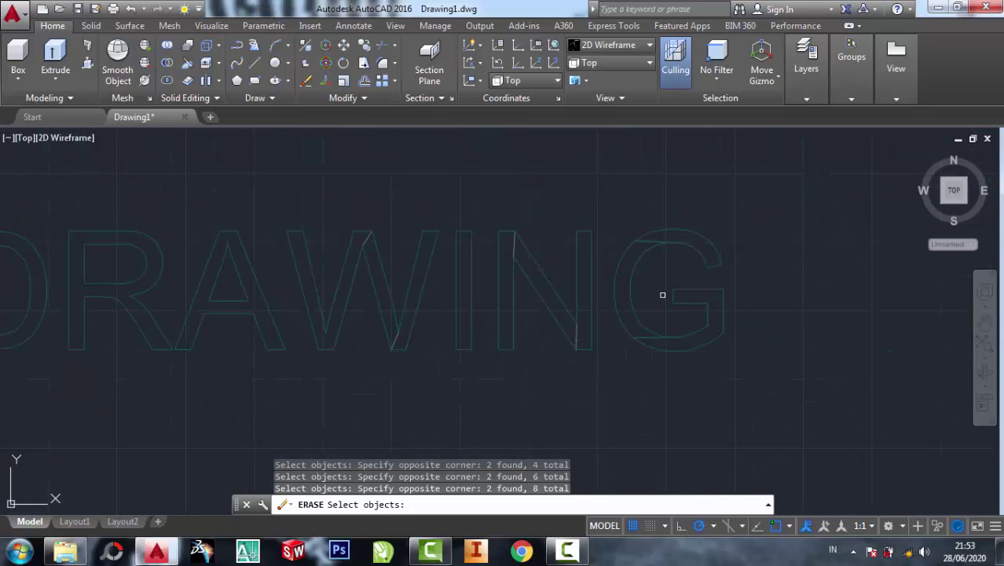
pyautogui.scroll(3, 661, 291)
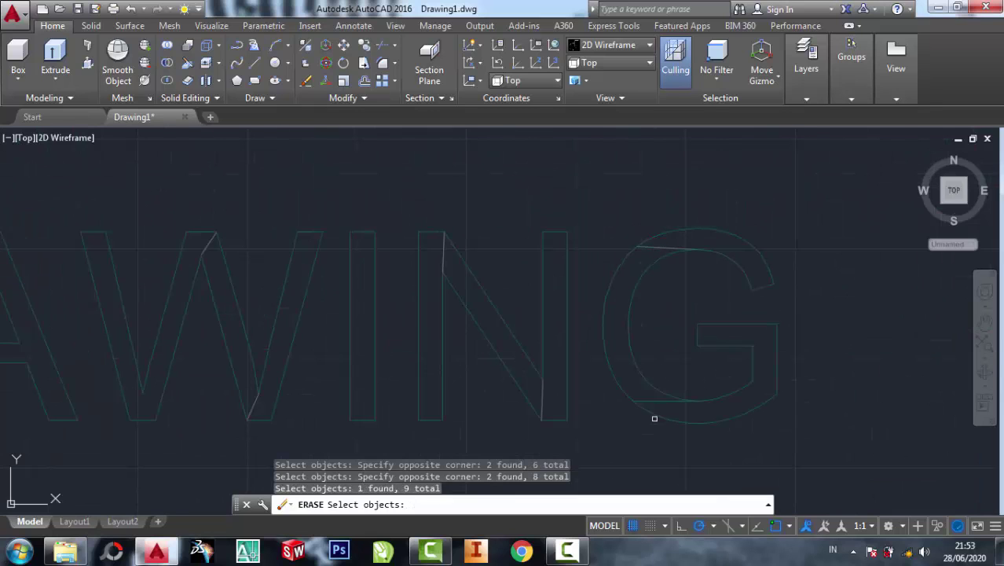
pyautogui.scroll(3, 652, 415)
# Erase the remaining stray lines inside the G, including those at its crossbar
pyautogui.click(643, 375)
pyautogui.click(642, 375)
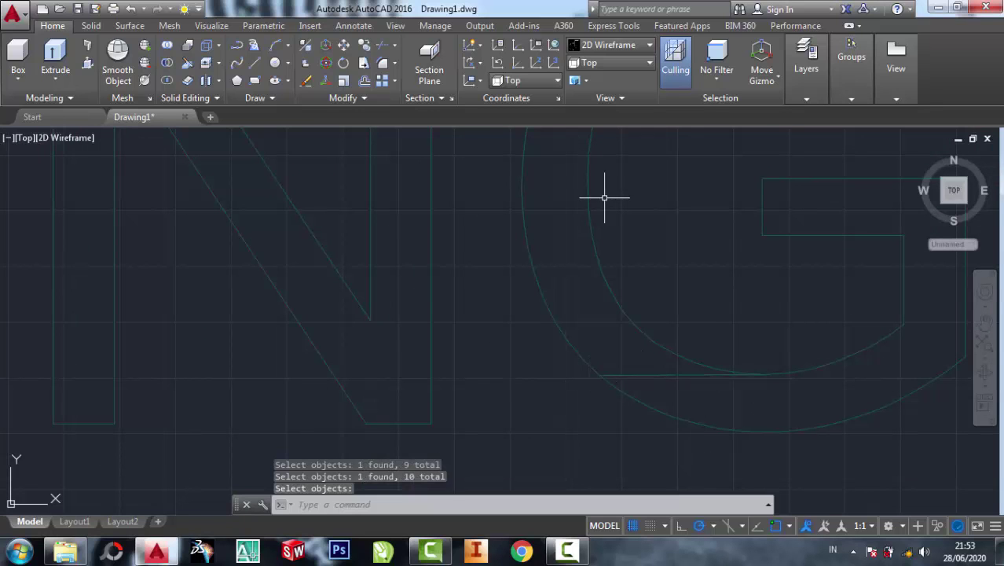
pyautogui.click(307, 81)
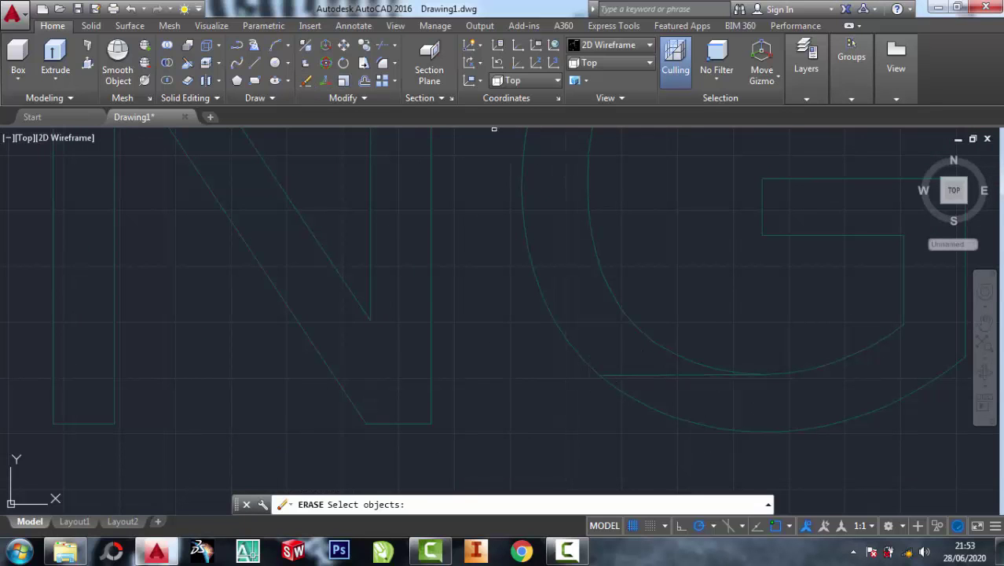
pyautogui.click(663, 379)
pyautogui.click(646, 373)
pyautogui.scroll(-3, 643, 374)
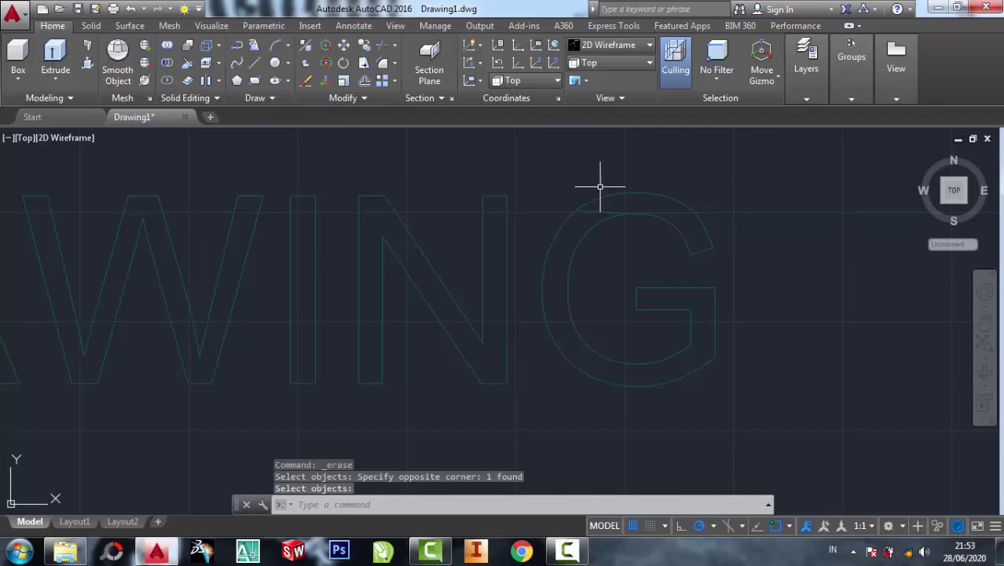
pyautogui.scroll(2, 599, 187)
pyautogui.scroll(4, 561, 216)
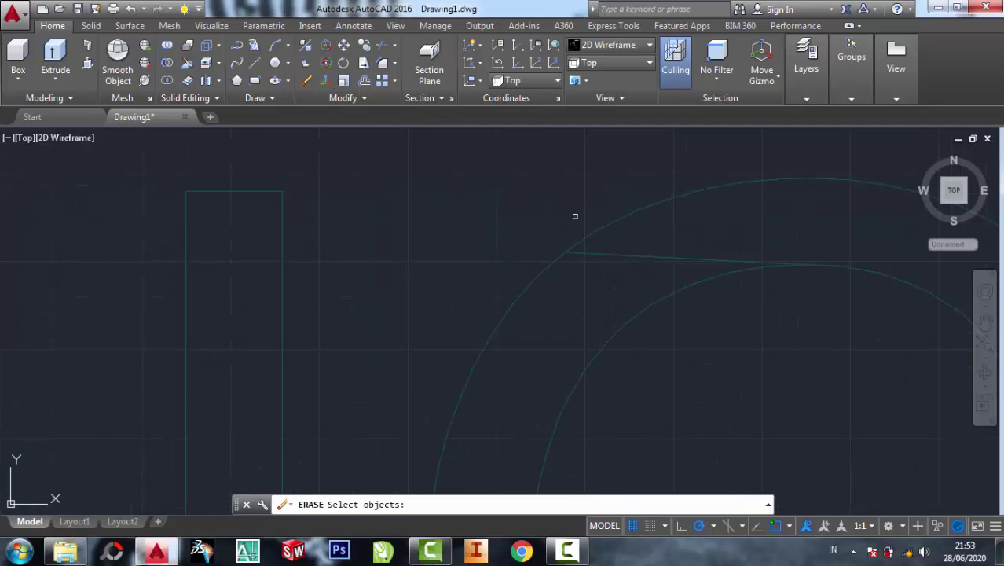
pyautogui.click(625, 247)
pyautogui.scroll(-3, 623, 247)
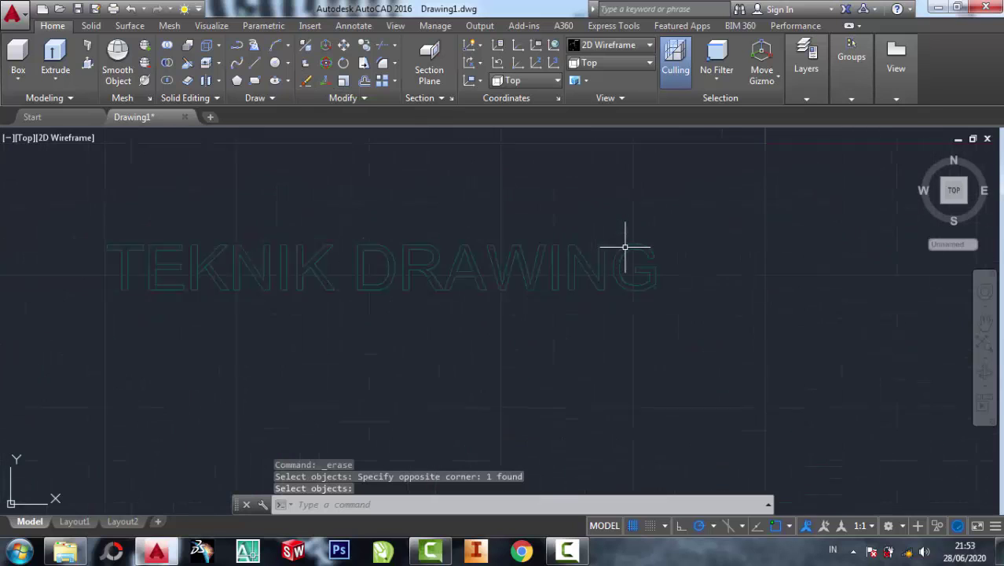
pyautogui.scroll(3, 244, 245)
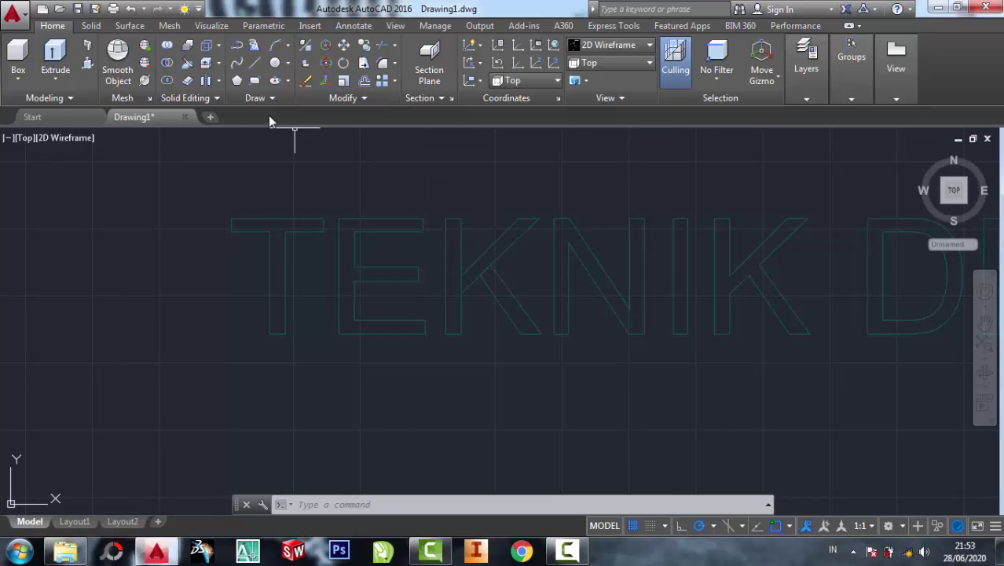
# Window-select all TEKNIK DRAWING outlines and convert them with REGION into 19 regions
pyautogui.click(274, 97)
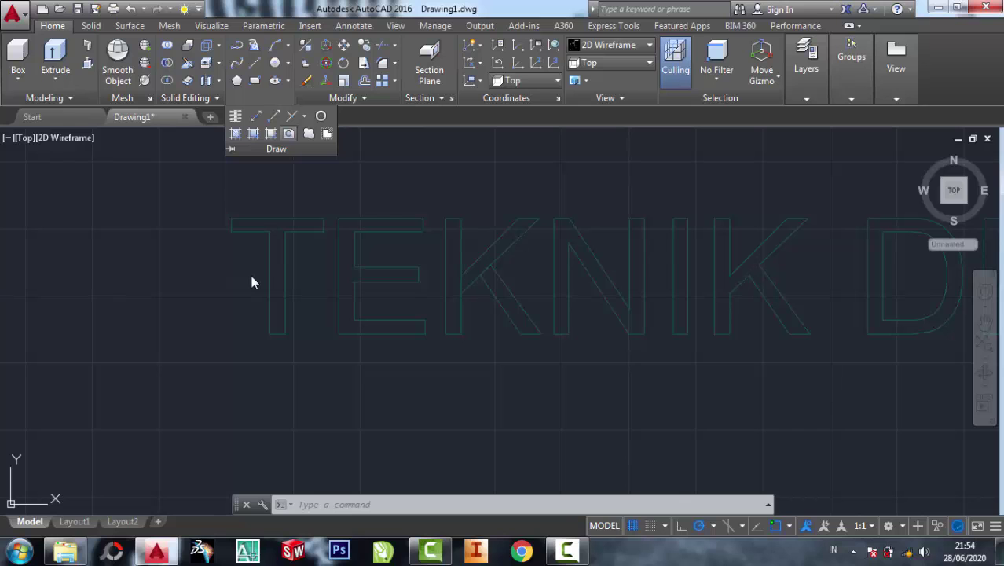
pyautogui.write('REGION')
pyautogui.scroll(-3, 252, 275)
pyautogui.click(182, 200)
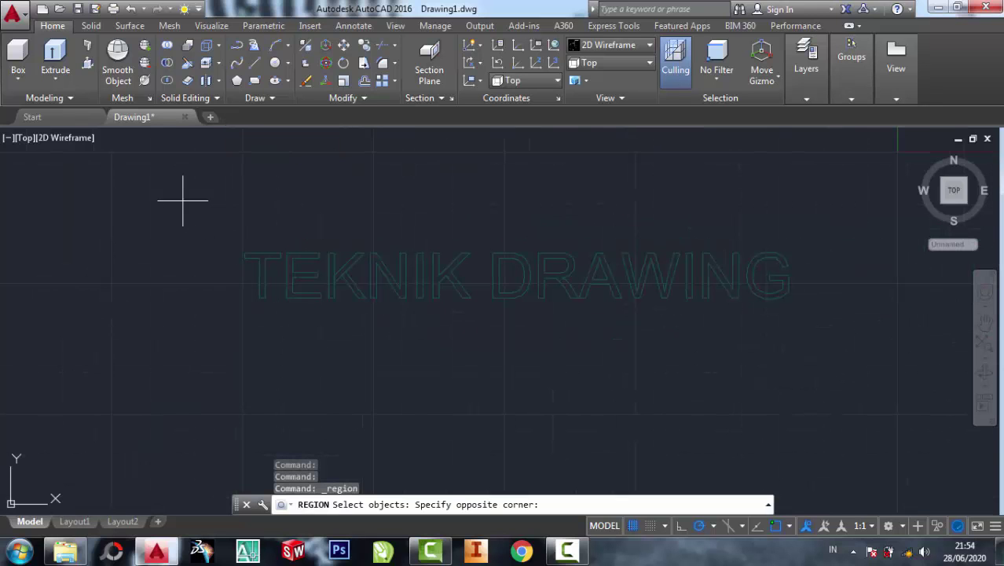
pyautogui.click(803, 354)
pyautogui.press('Return')
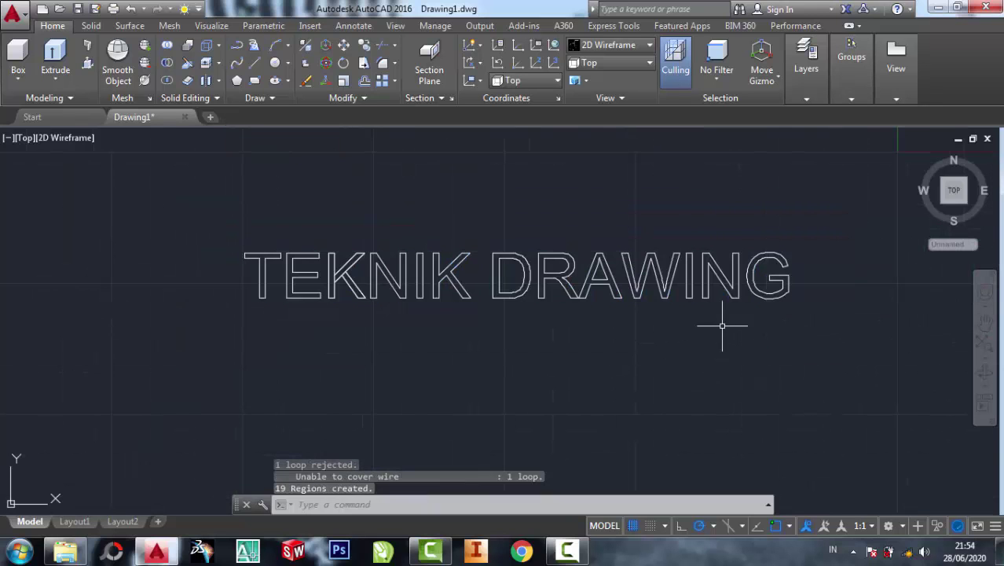
pyautogui.scroll(3, 389, 262)
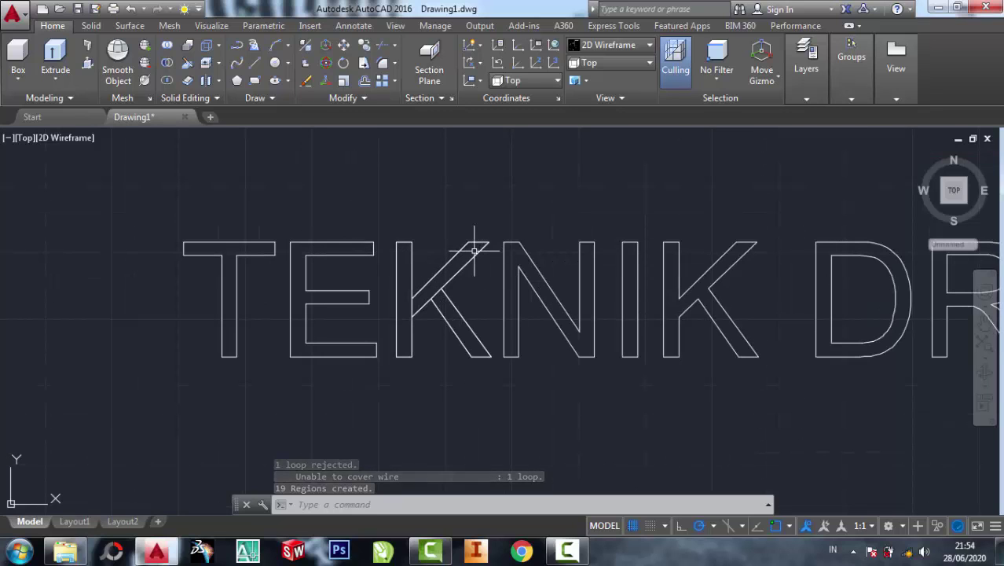
pyautogui.click(614, 61)
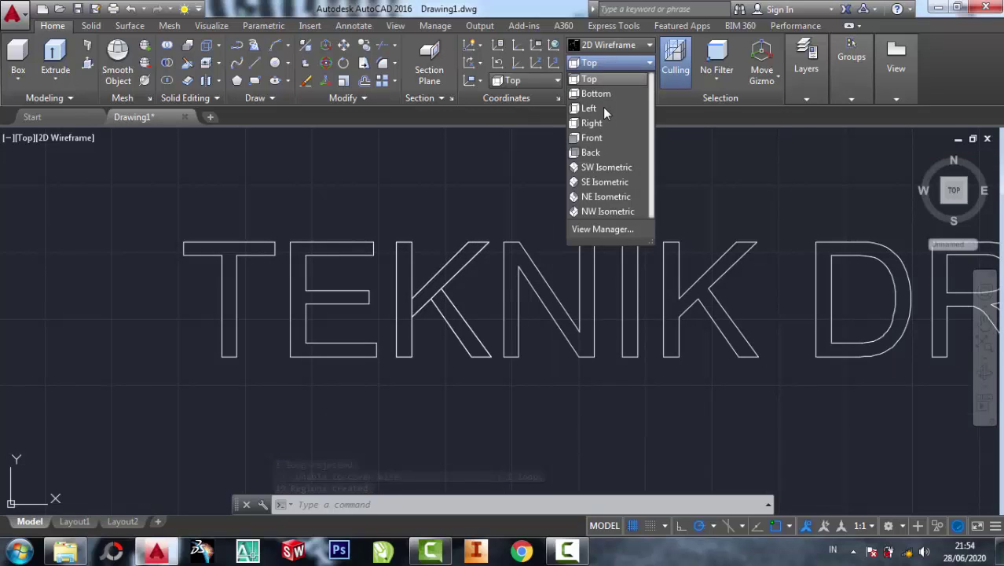
# Switch to Southwest Isometric and press-pull the G and N outlines into solids
pyautogui.click(602, 168)
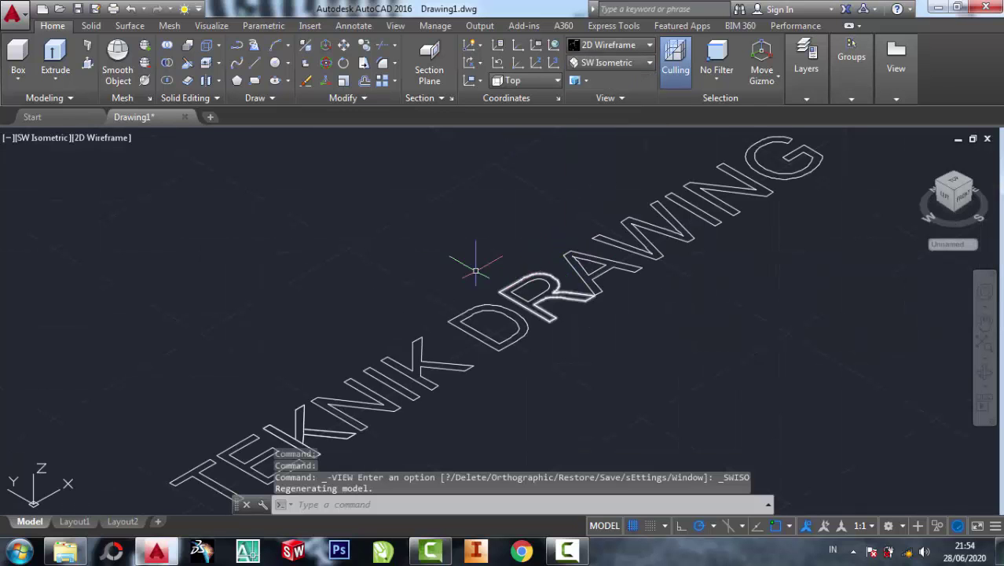
pyautogui.moveTo(385, 283); pyautogui.dragTo(177, 370, button='middle')
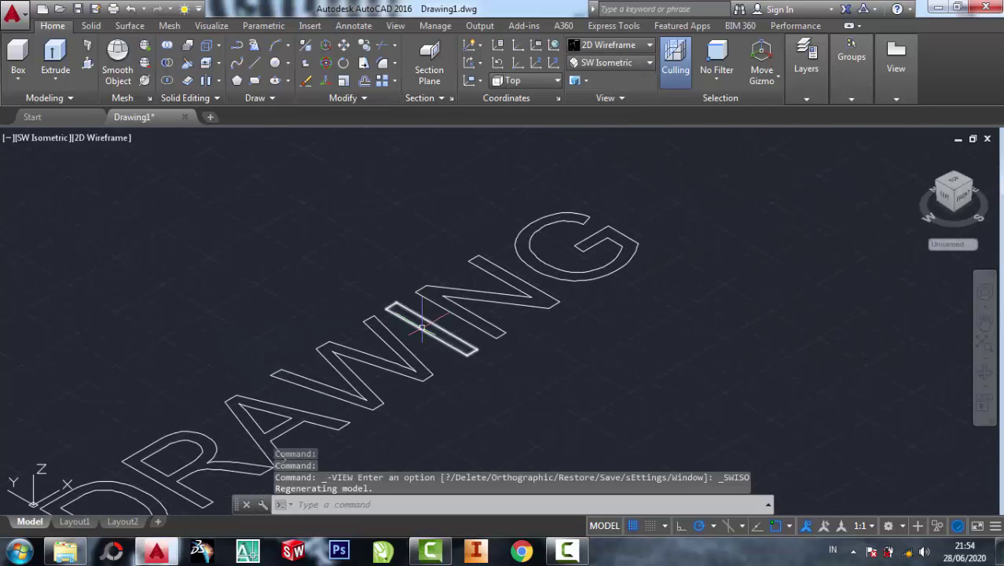
pyautogui.click(87, 66)
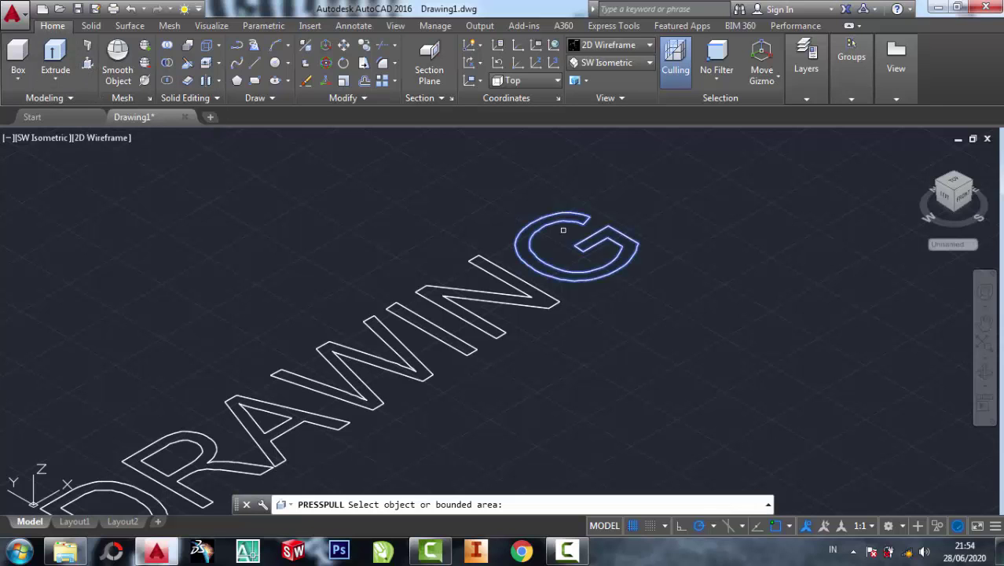
pyautogui.click(629, 240)
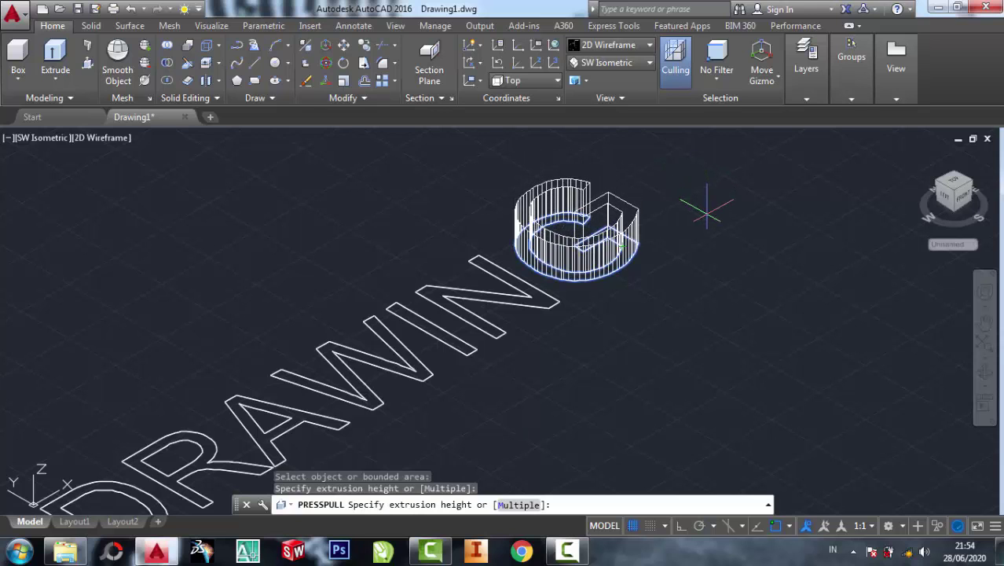
pyautogui.click(706, 212)
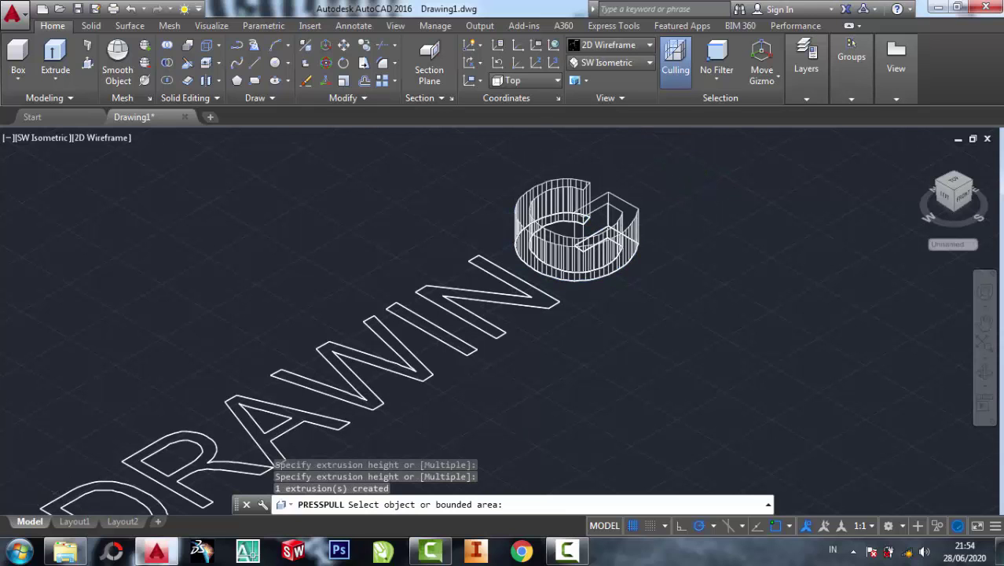
pyautogui.scroll(2, 572, 293)
pyautogui.click(558, 303)
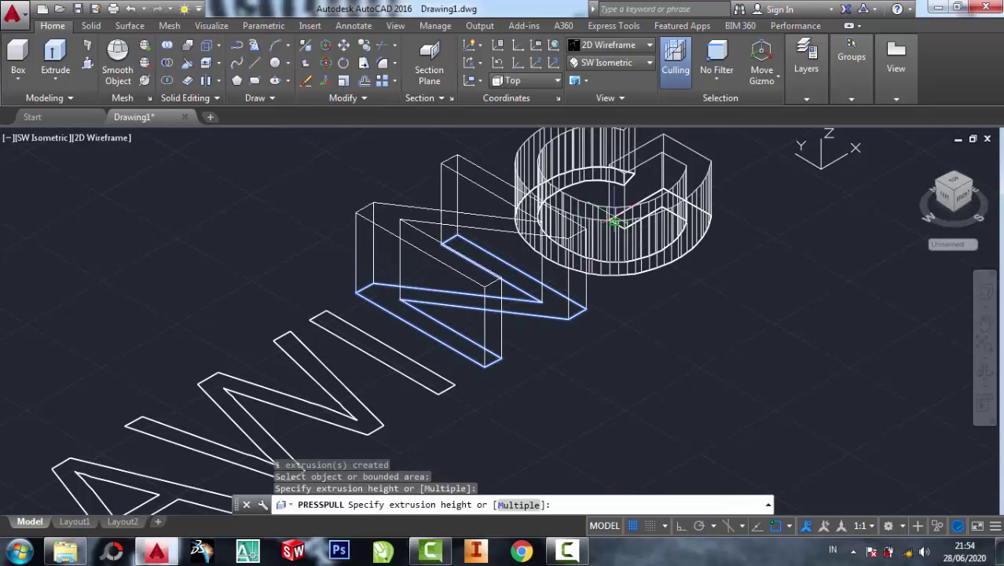
pyautogui.click(550, 259)
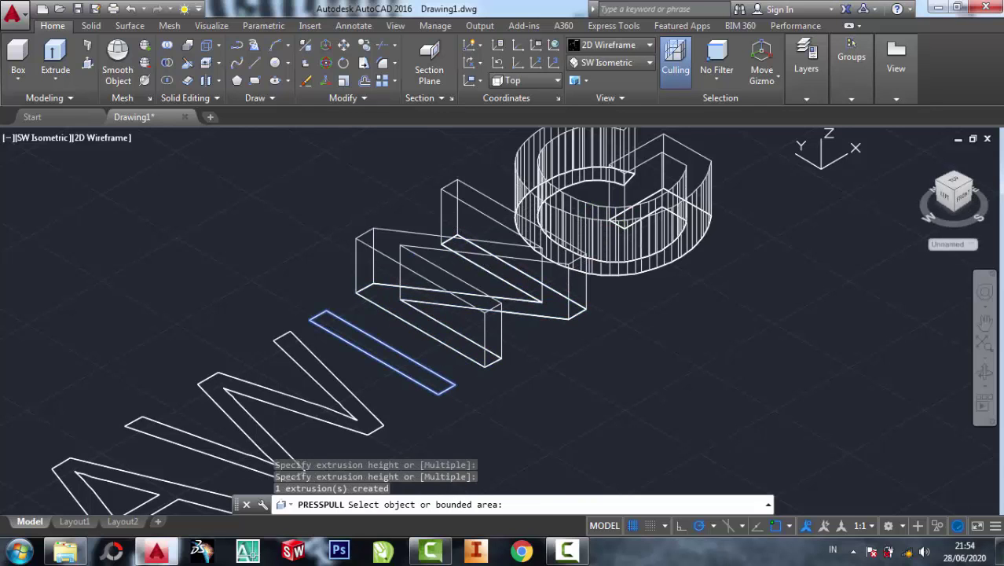
# Press-pull the I, W, A and R outlines up to matching height
pyautogui.click(421, 370)
pyautogui.click(493, 307)
pyautogui.scroll(2, 353, 345)
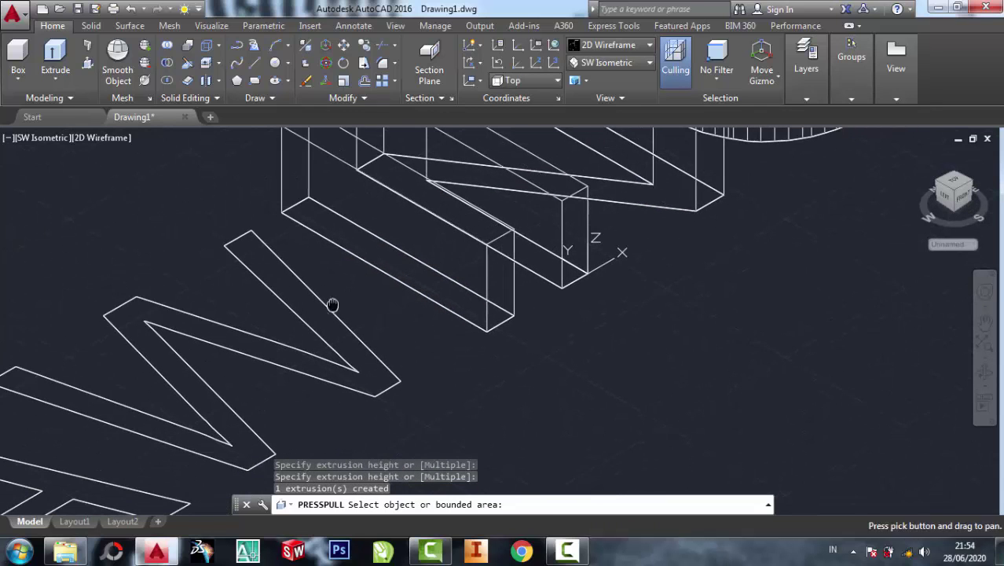
pyautogui.click(353, 346)
pyautogui.click(511, 224)
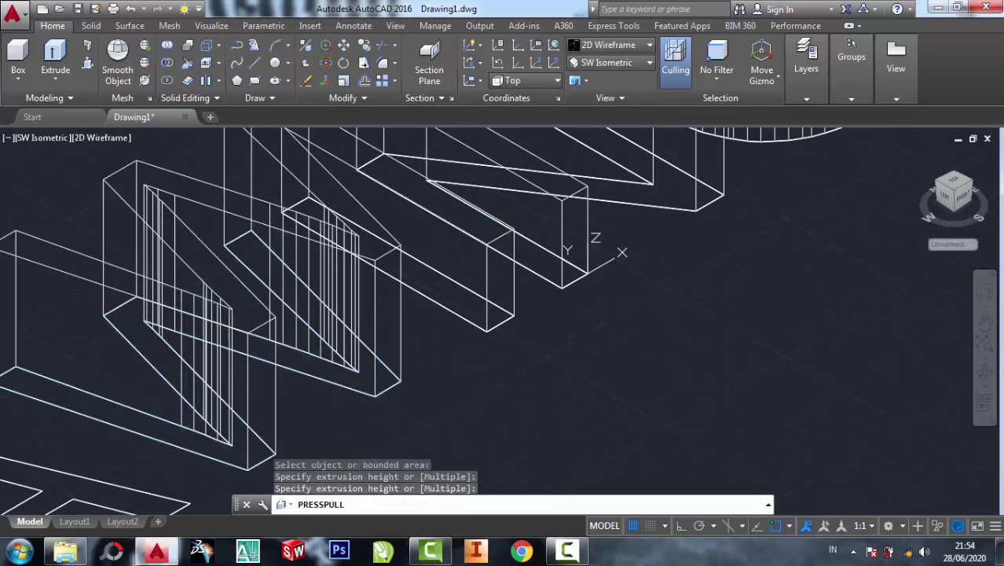
pyautogui.scroll(-3, 469, 255)
pyautogui.click(346, 334)
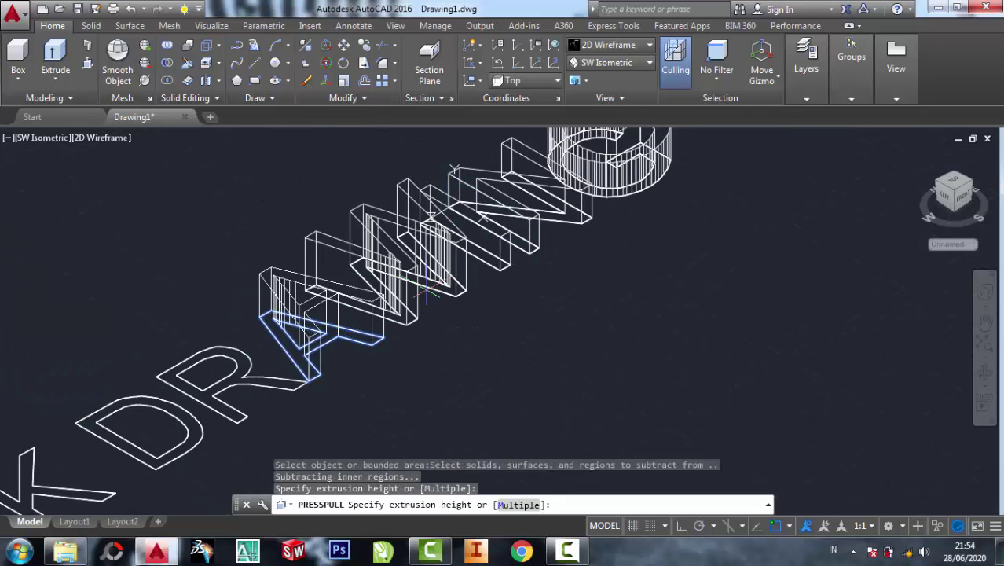
pyautogui.click(410, 271)
pyautogui.scroll(2, 256, 383)
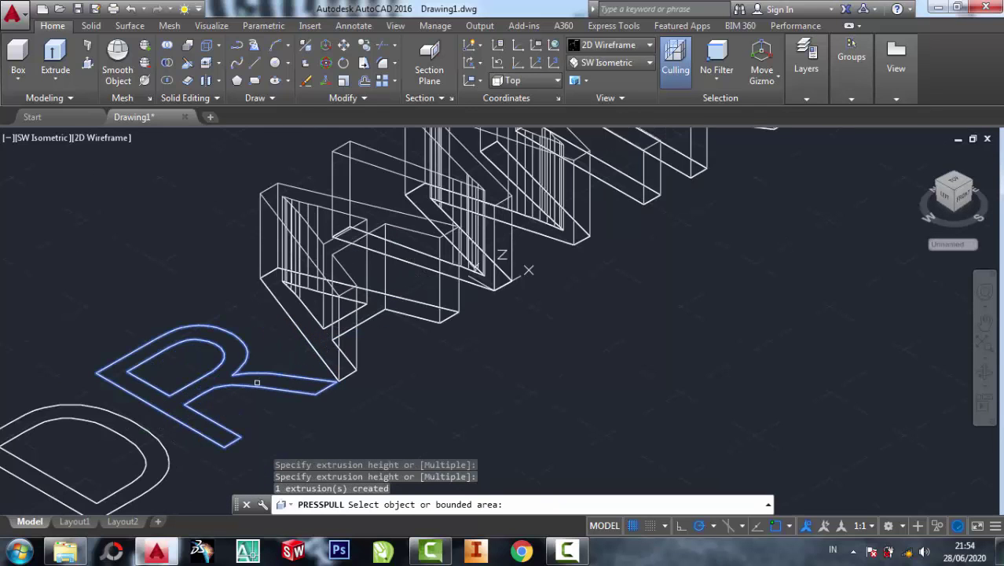
pyautogui.click(299, 381)
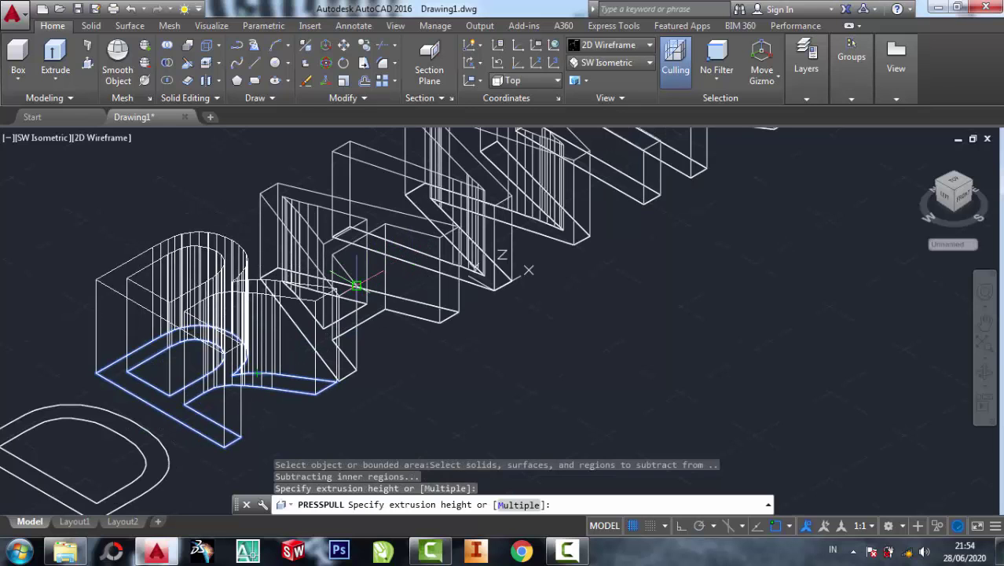
pyautogui.click(259, 377)
# Press-pull the D, the K and its slanted and diagonal strokes into solids
pyautogui.moveTo(259, 377); pyautogui.dragTo(247, 274, button='middle')
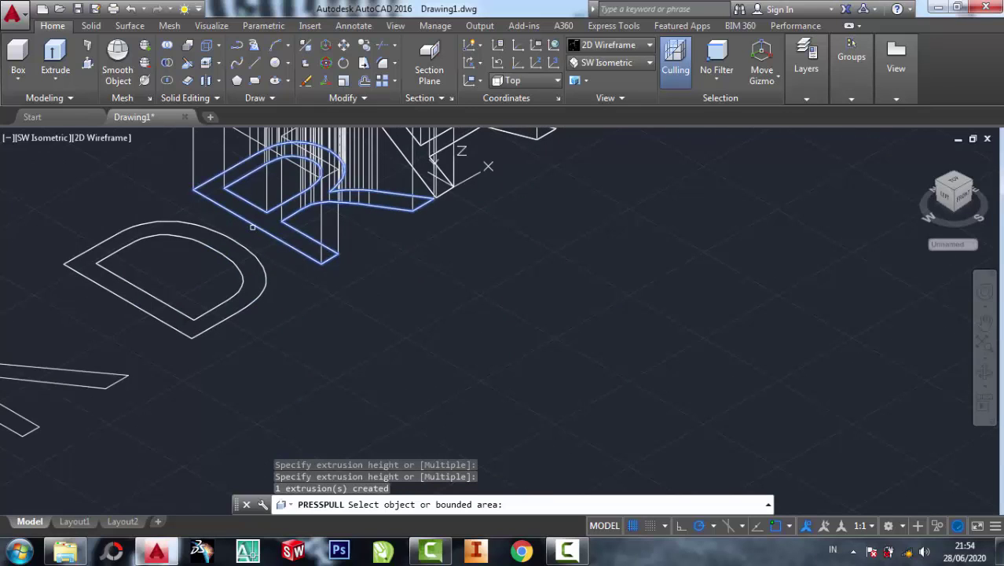
pyautogui.click(248, 273)
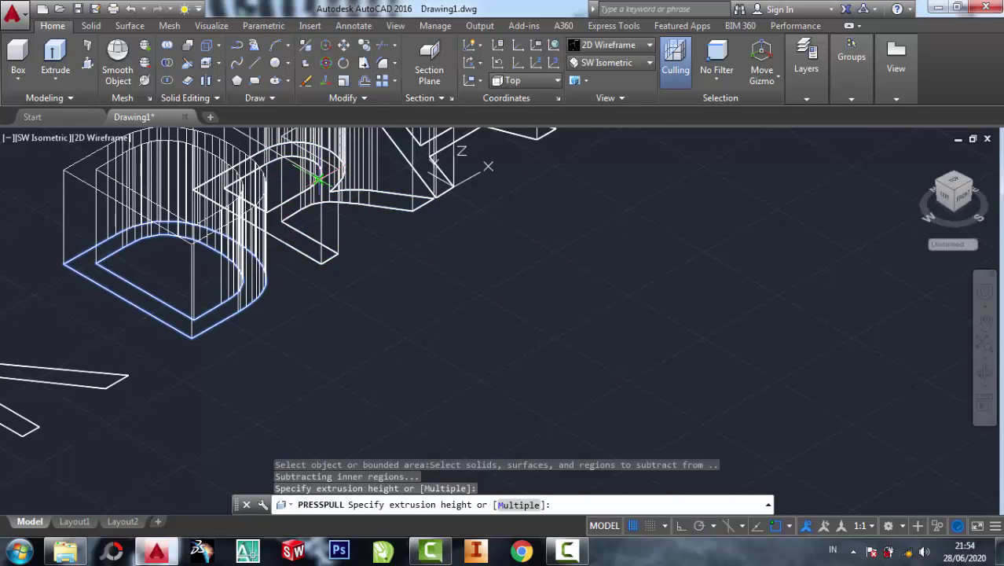
pyautogui.click(314, 171)
pyautogui.moveTo(282, 204); pyautogui.dragTo(295, 263, button='middle')
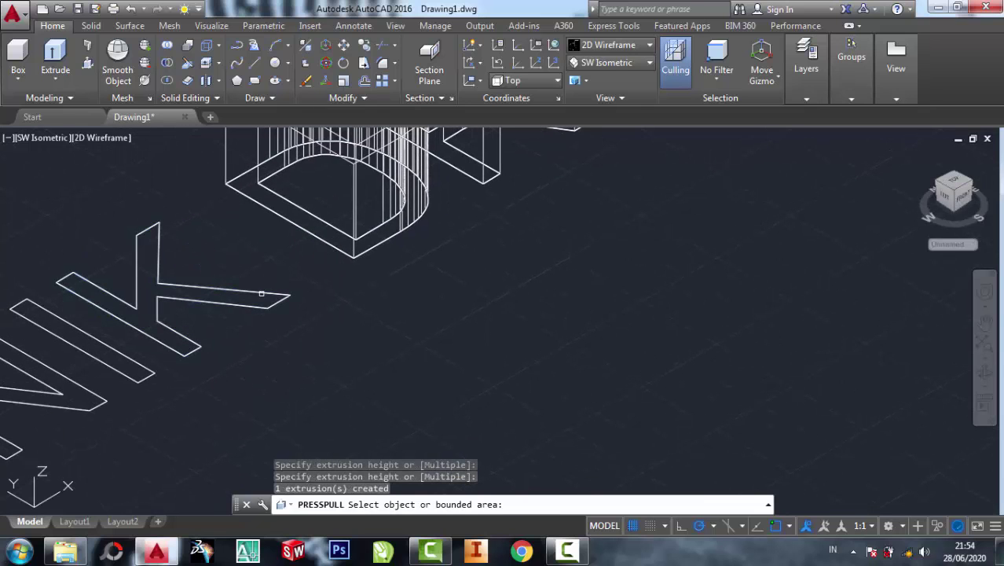
pyautogui.click(126, 314)
pyautogui.click(239, 246)
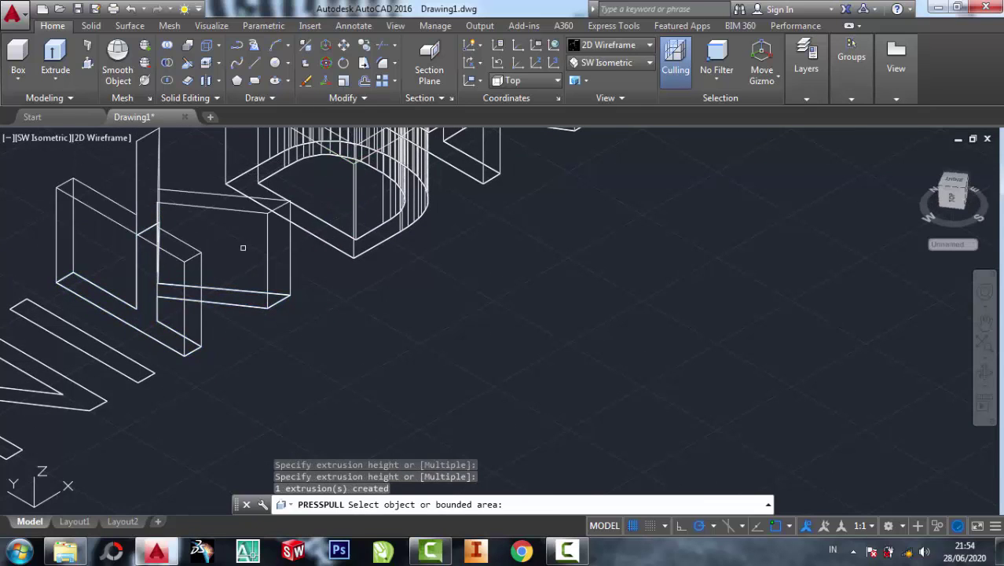
pyautogui.moveTo(124, 347); pyautogui.dragTo(156, 331, button='middle')
pyautogui.click(145, 336)
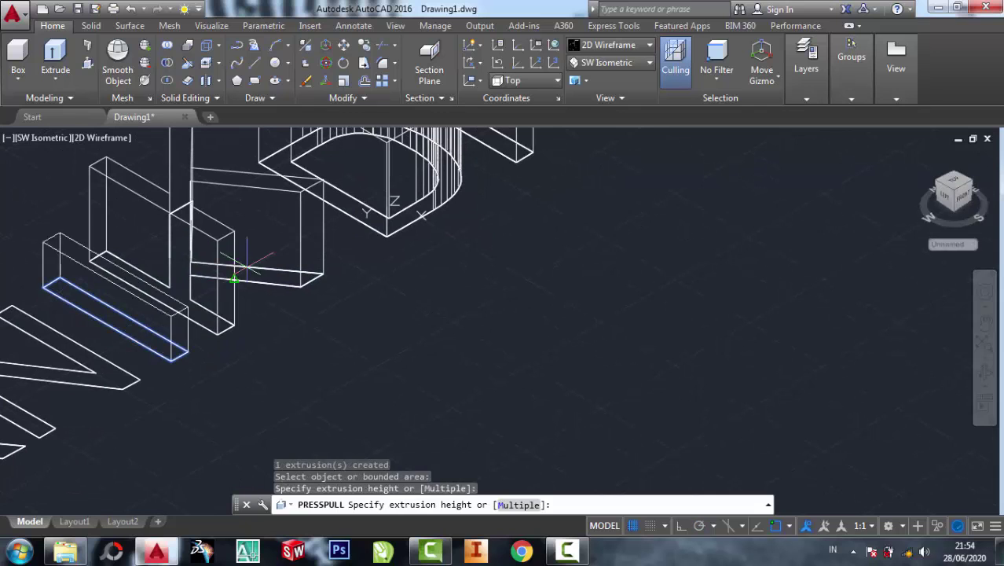
pyautogui.click(223, 233)
pyautogui.moveTo(189, 303); pyautogui.dragTo(336, 246, button='middle')
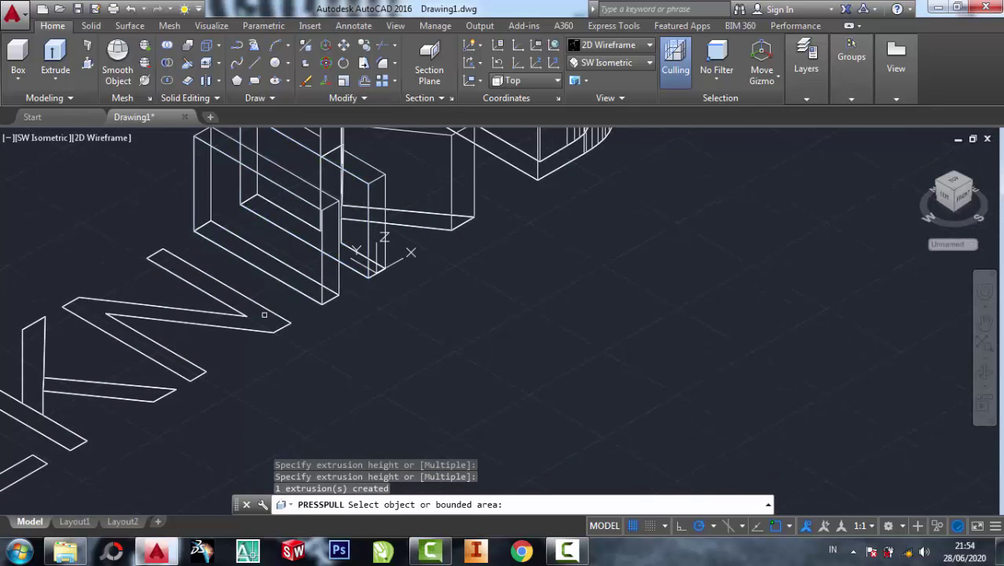
pyautogui.click(299, 259)
pyautogui.click(322, 211)
# Press-pull the remaining slanted bars, small face, E and bottom bar, then end the command
pyautogui.moveTo(108, 400); pyautogui.dragTo(256, 313, button='middle')
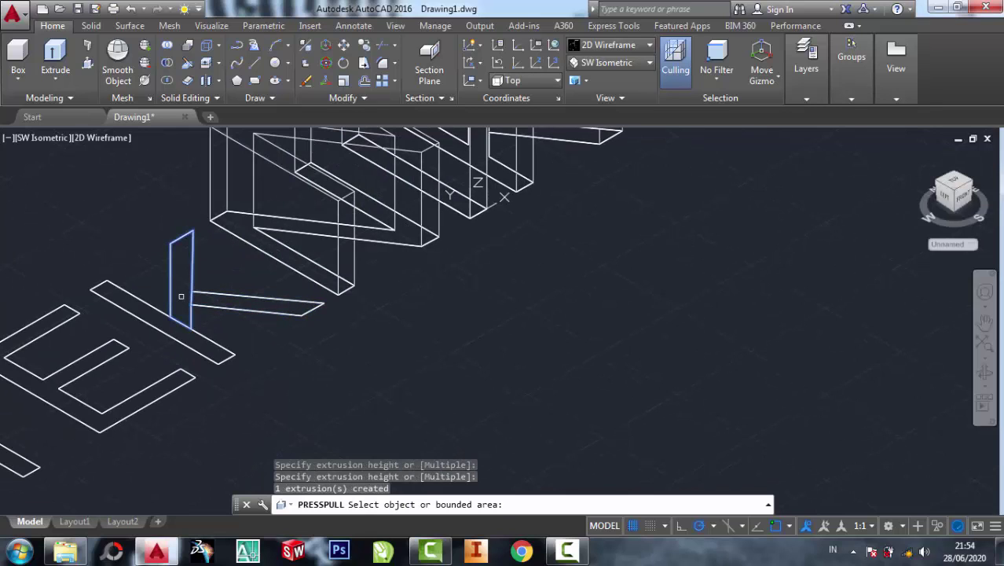
pyautogui.click(250, 300)
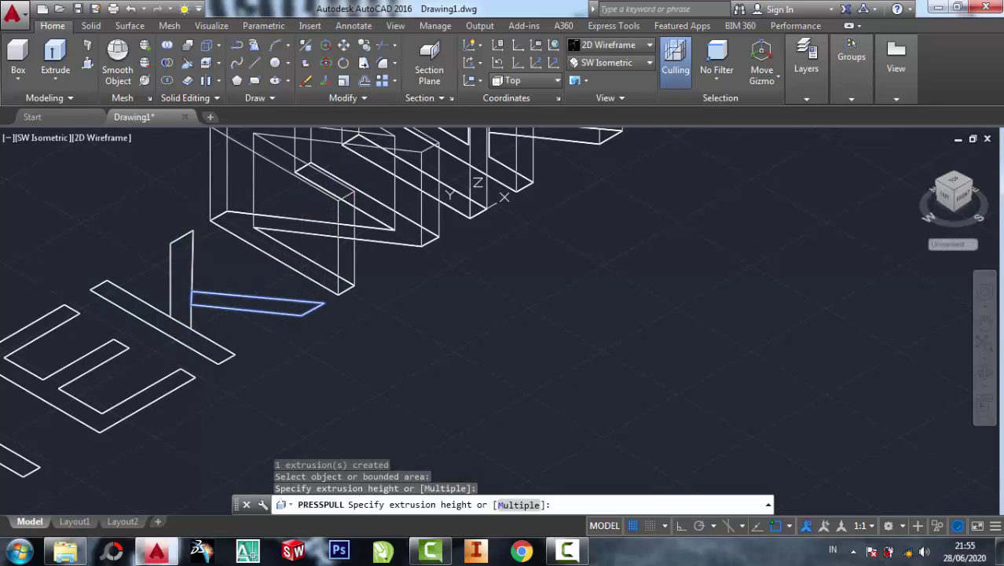
pyautogui.click(324, 211)
pyautogui.click(171, 308)
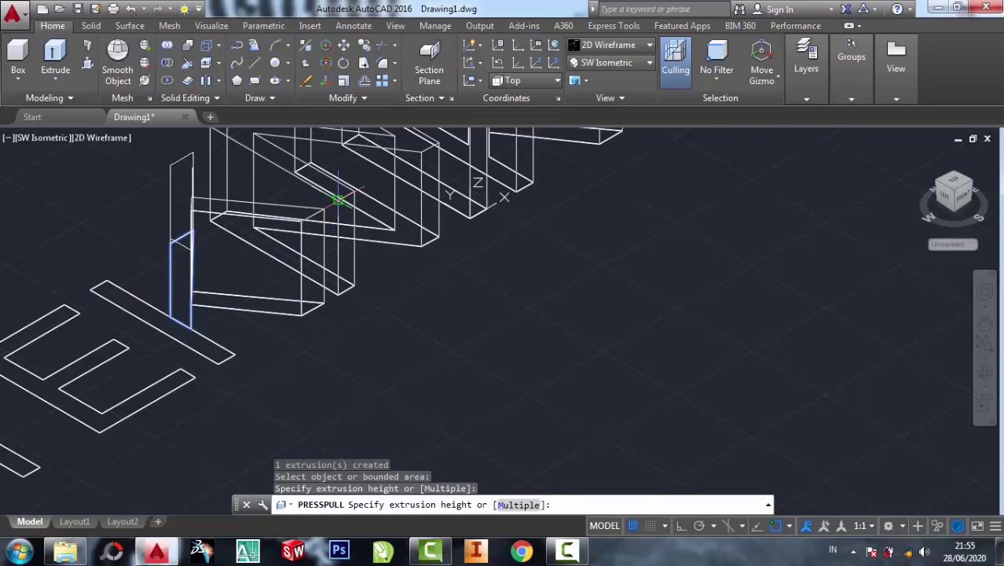
pyautogui.click(338, 200)
pyautogui.click(161, 322)
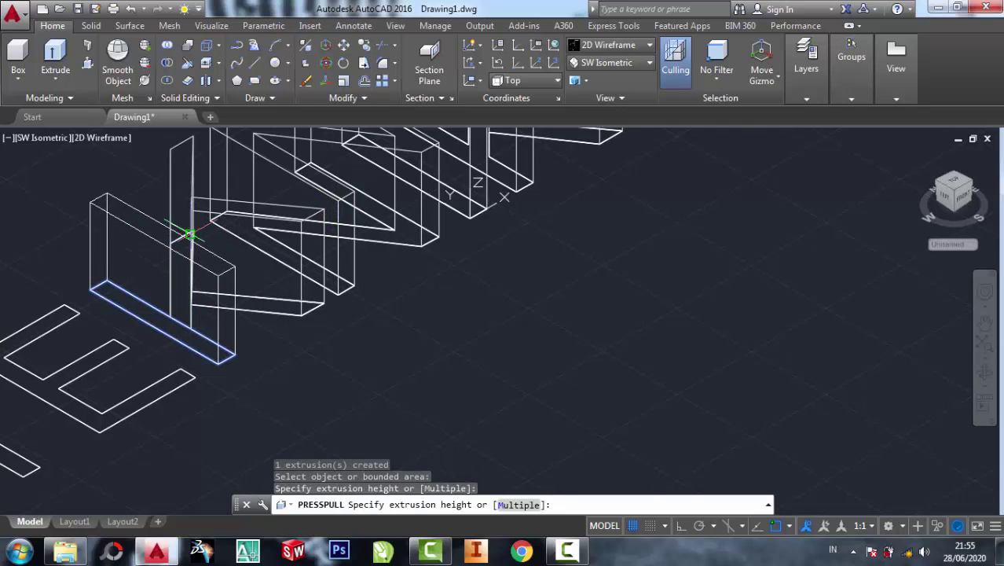
pyautogui.click(189, 234)
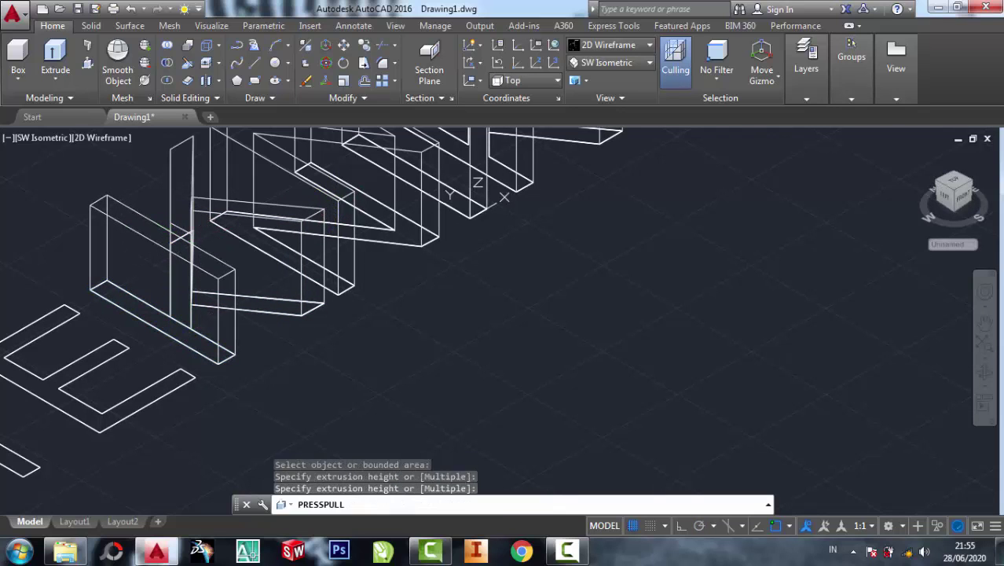
pyautogui.click(93, 366)
pyautogui.click(140, 348)
pyautogui.moveTo(139, 348); pyautogui.dragTo(27, 406, button='middle')
pyautogui.click(138, 351)
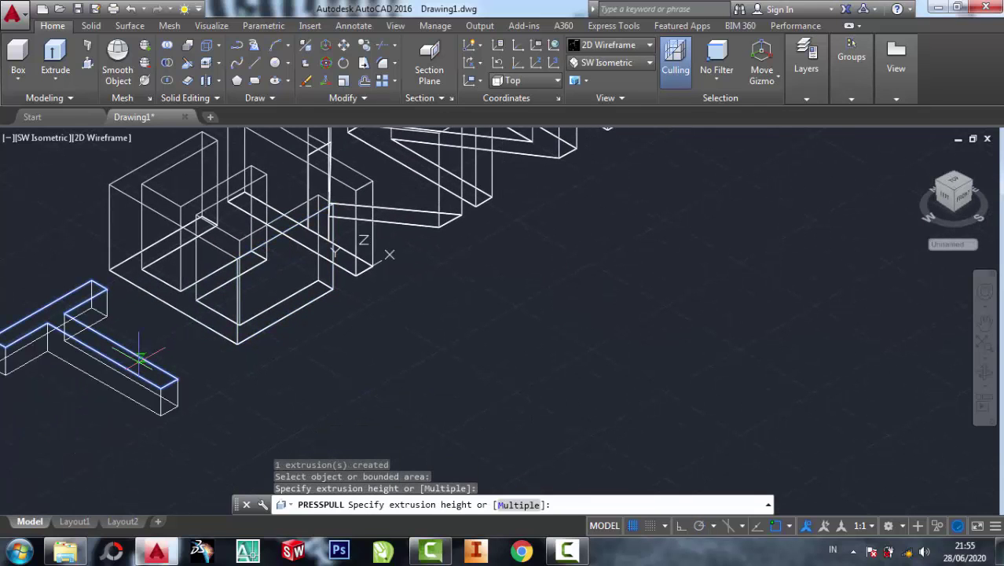
pyautogui.click(223, 266)
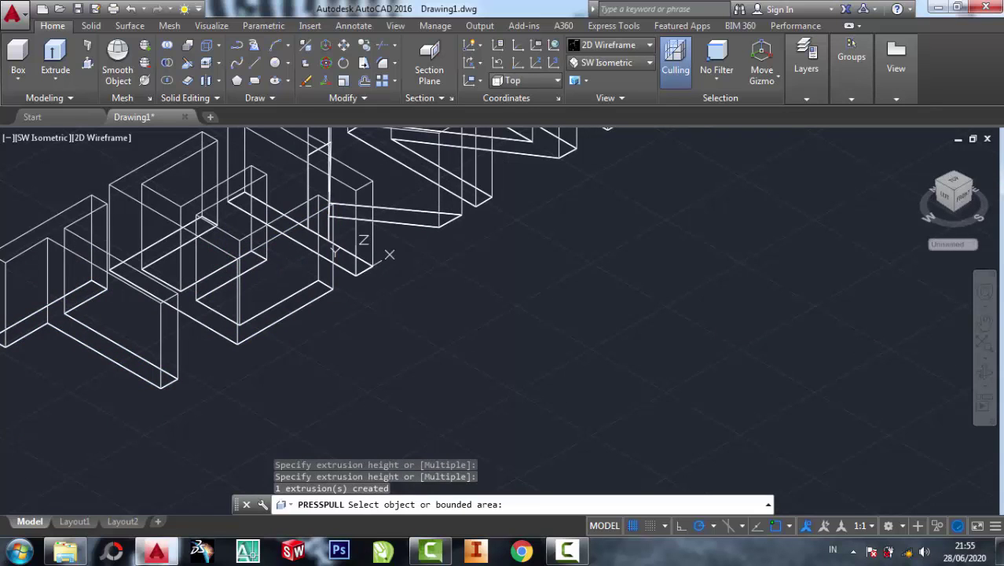
pyautogui.press('Escape')
pyautogui.moveTo(417, 347); pyautogui.dragTo(332, 312, button='middle')
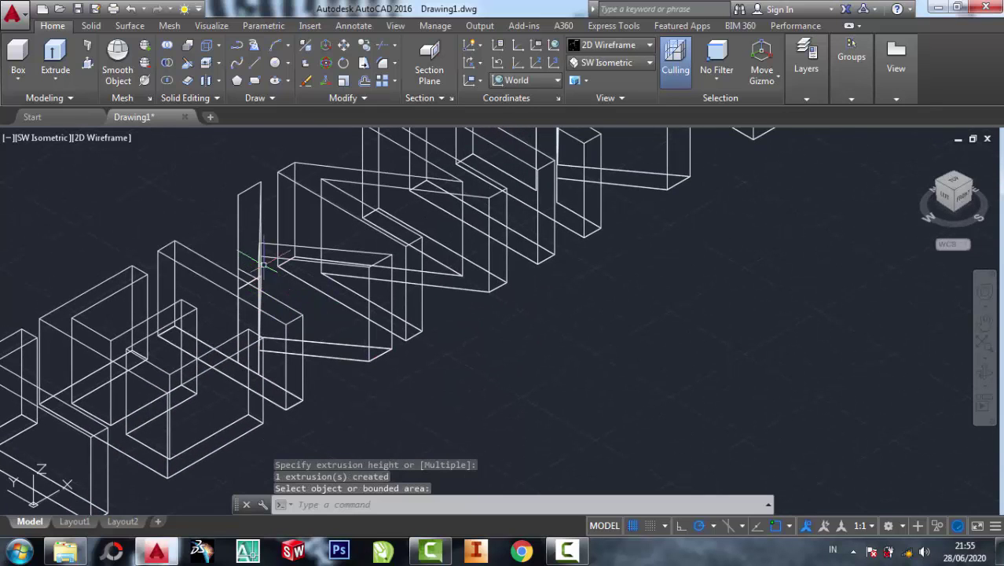
# Union the three extruded stroke pieces of the K into one solid
pyautogui.click(168, 48)
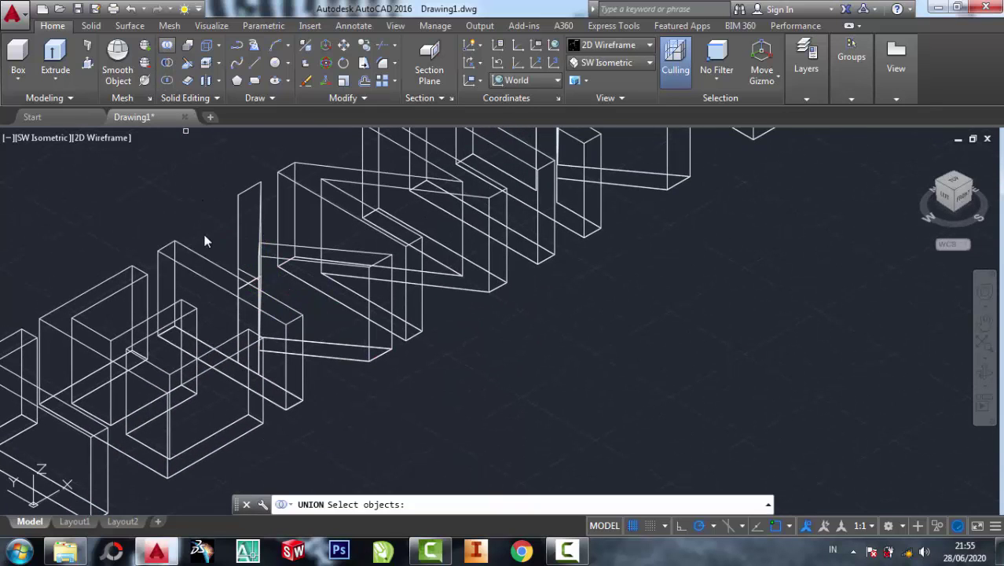
pyautogui.click(209, 260)
pyautogui.click(238, 221)
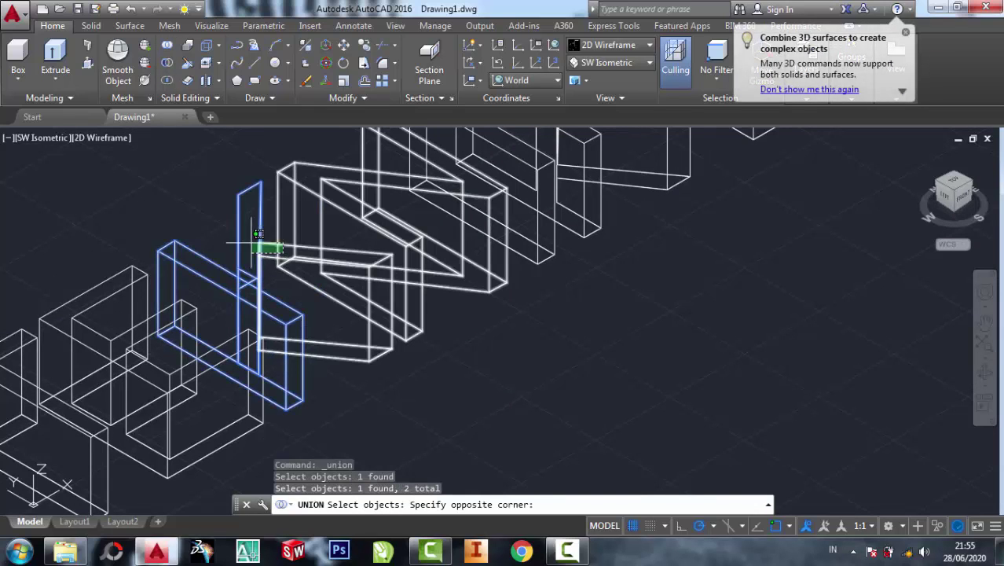
pyautogui.click(332, 259)
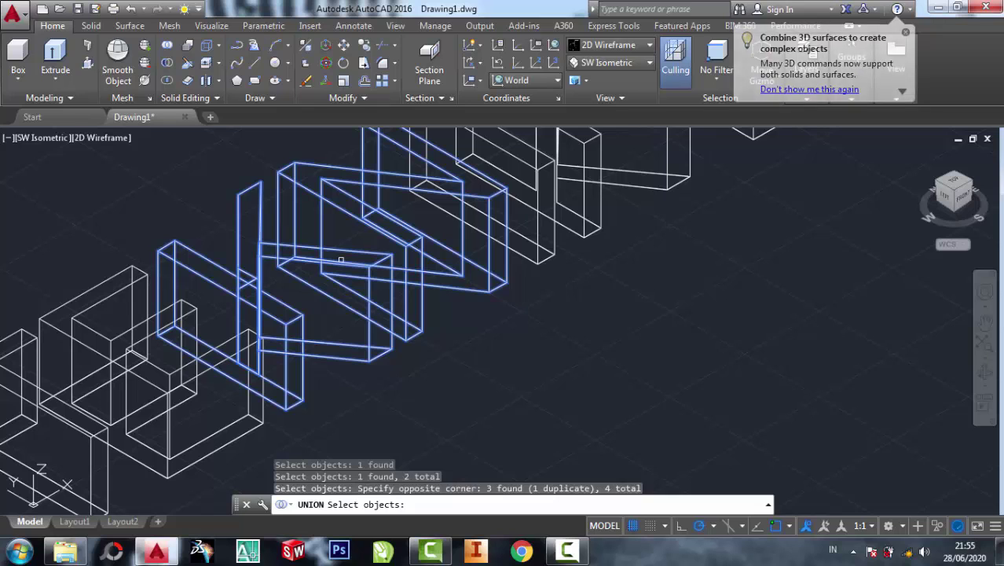
pyautogui.press('Escape')
pyautogui.click(168, 47)
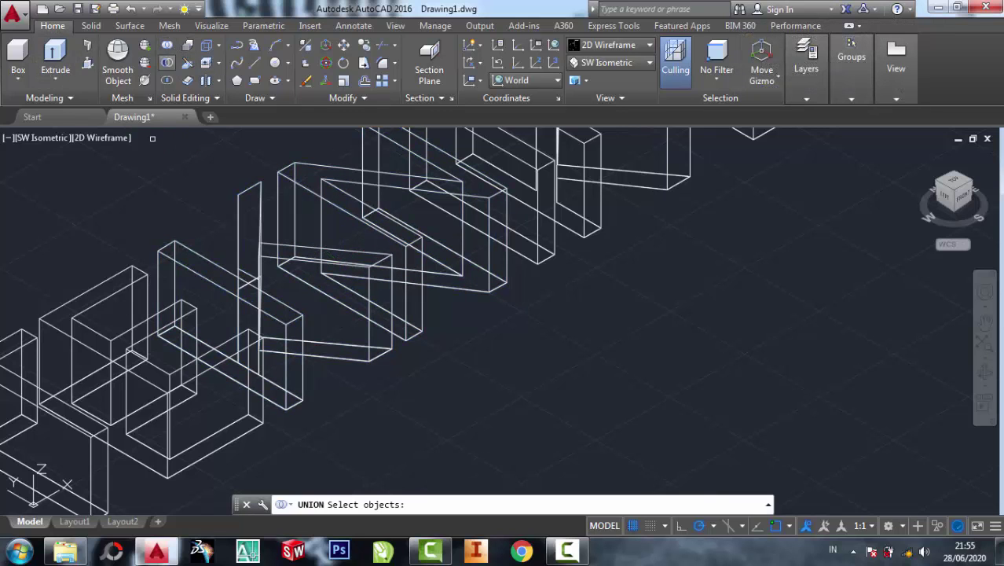
pyautogui.click(259, 242)
pyautogui.click(259, 236)
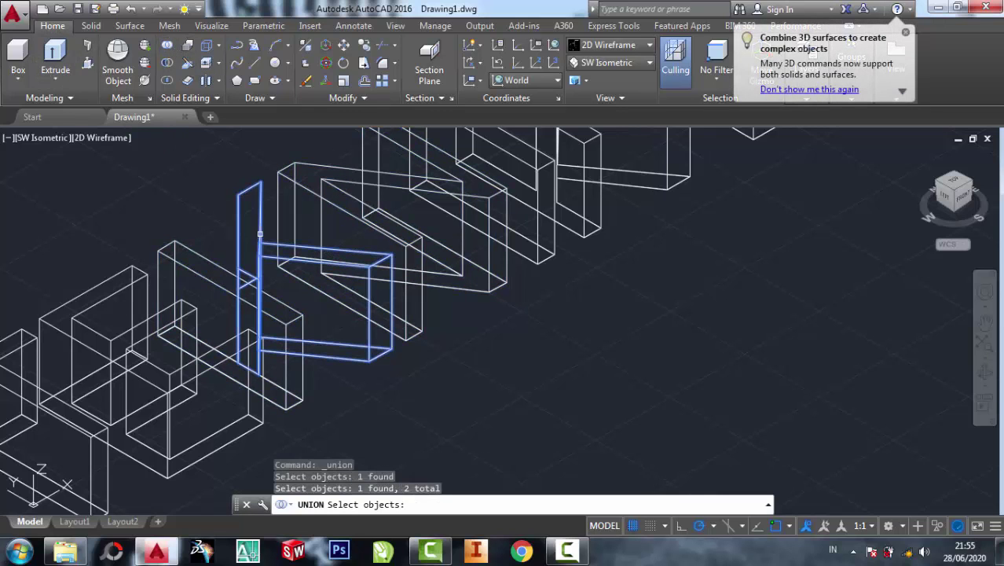
pyautogui.click(218, 260)
pyautogui.press('Return')
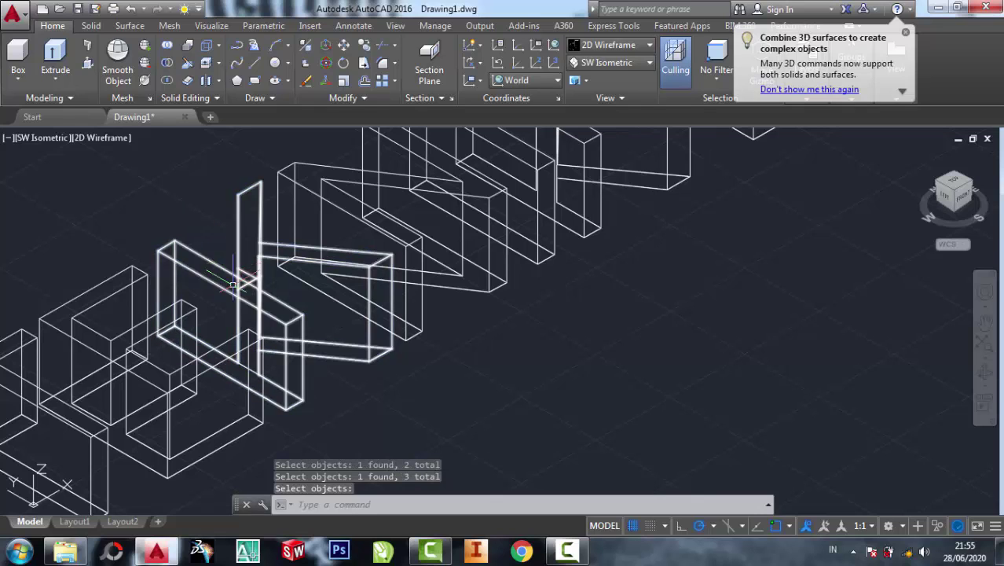
pyautogui.click(582, 48)
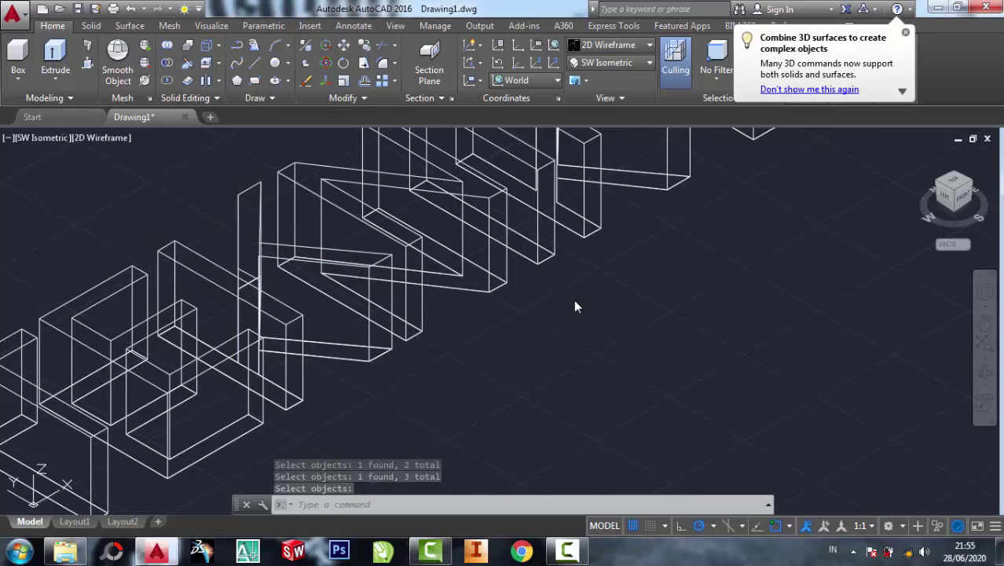
# Move all the window-selected TEKNIK DRAWING letters to a new location with MOVE
pyautogui.press('Escape')
pyautogui.scroll(-2, 578, 269)
pyautogui.scroll(-3, 594, 271)
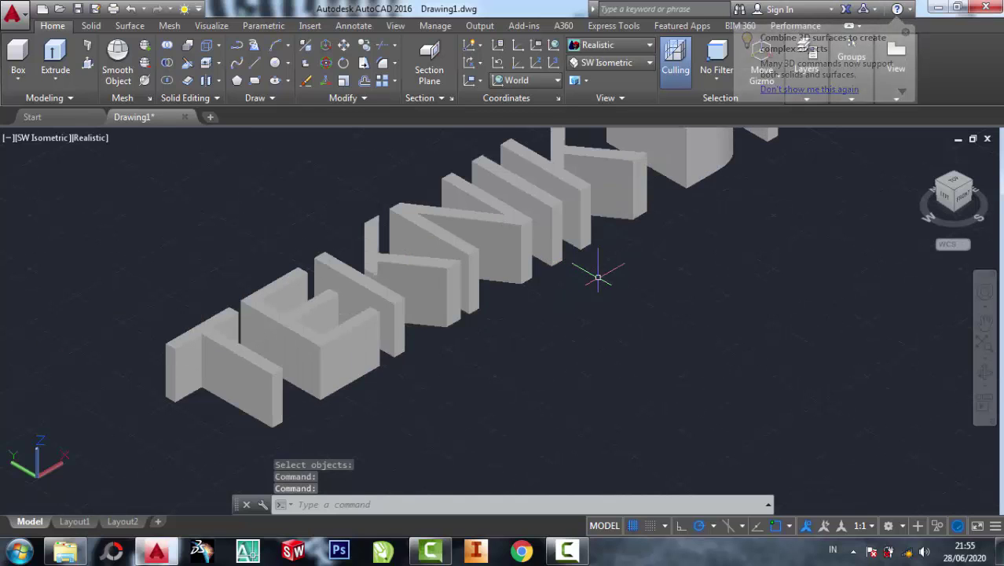
pyautogui.scroll(-3, 489, 351)
pyautogui.scroll(-3, 488, 352)
pyautogui.moveTo(596, 330); pyautogui.dragTo(572, 327, button='middle')
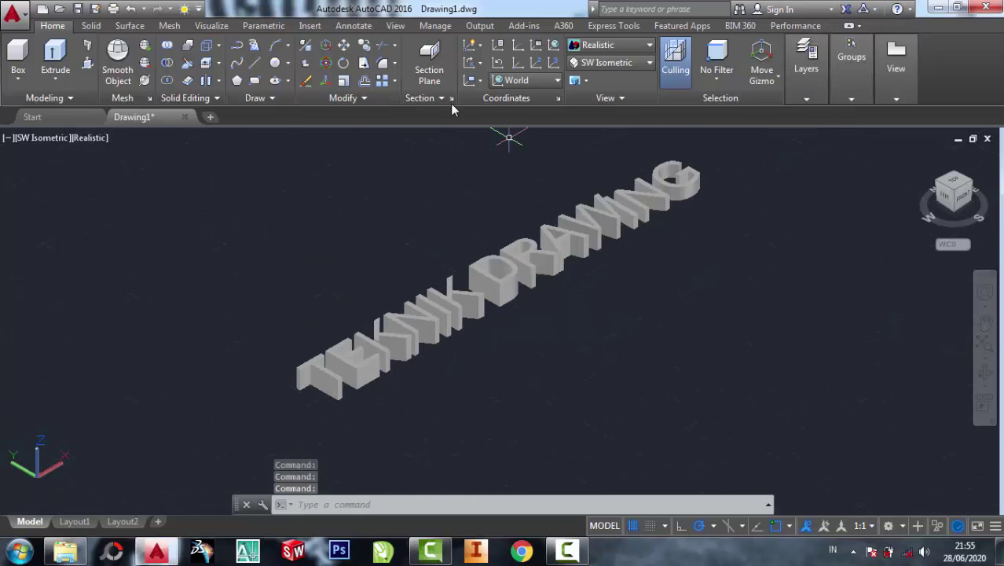
pyautogui.click(344, 46)
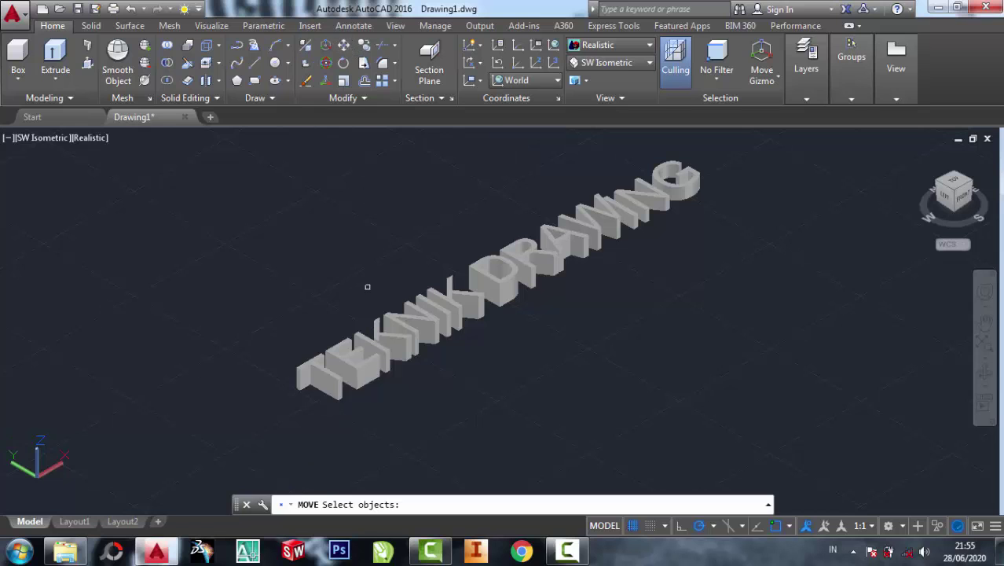
pyautogui.click(318, 365)
pyautogui.click(346, 359)
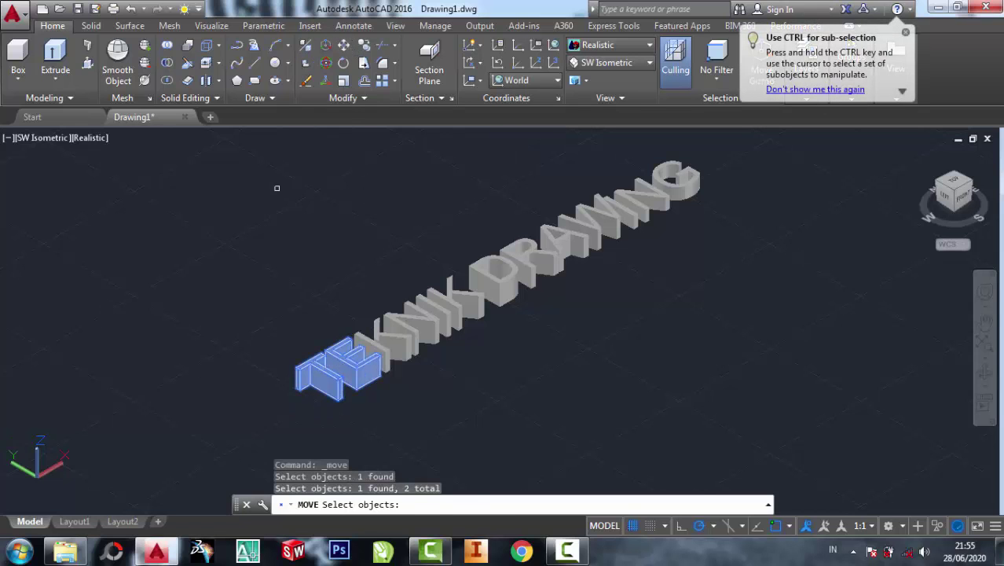
pyautogui.click(253, 152)
pyautogui.click(711, 410)
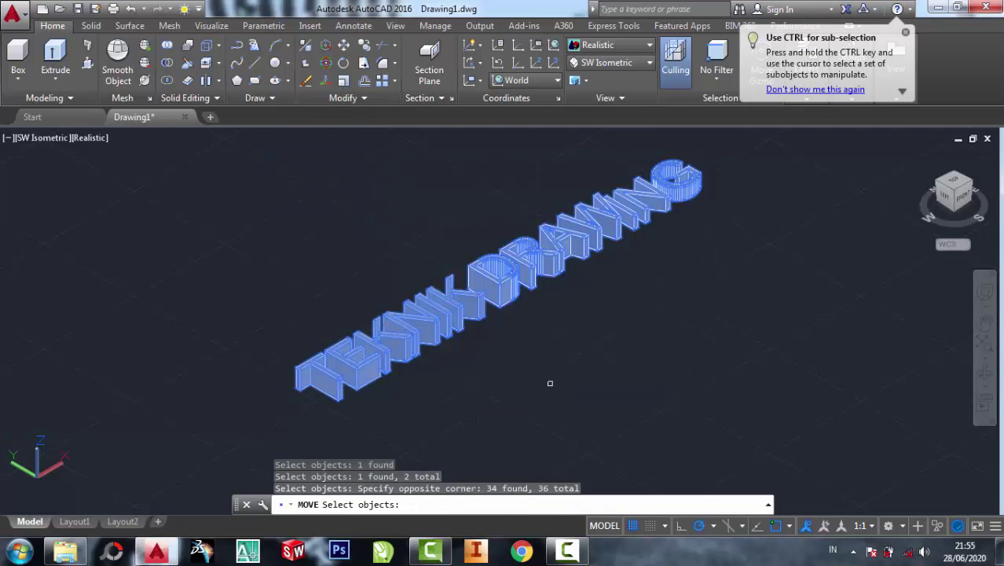
pyautogui.press('Return')
pyautogui.click(509, 358)
pyautogui.moveTo(709, 347); pyautogui.dragTo(570, 362, button='middle')
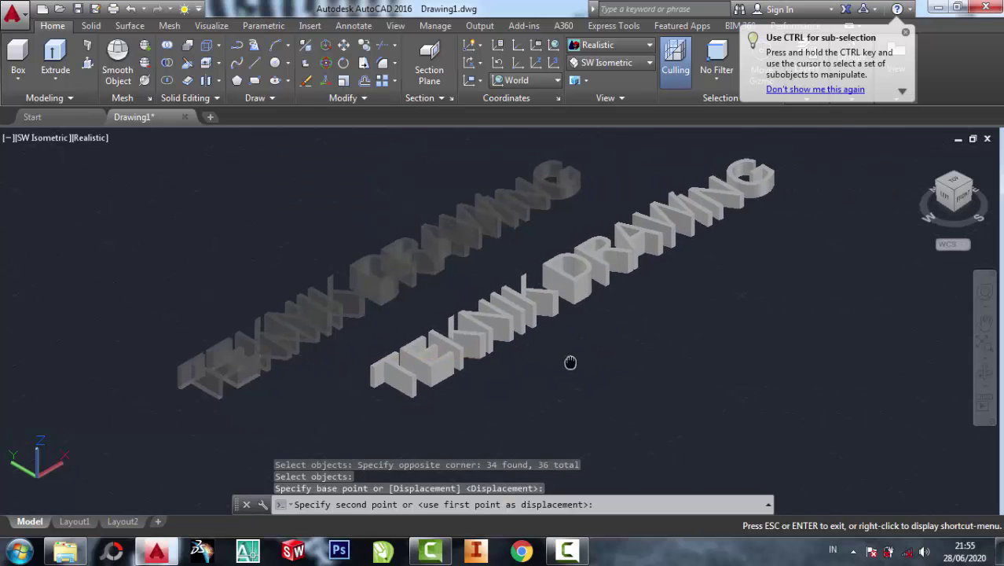
pyautogui.click(649, 329)
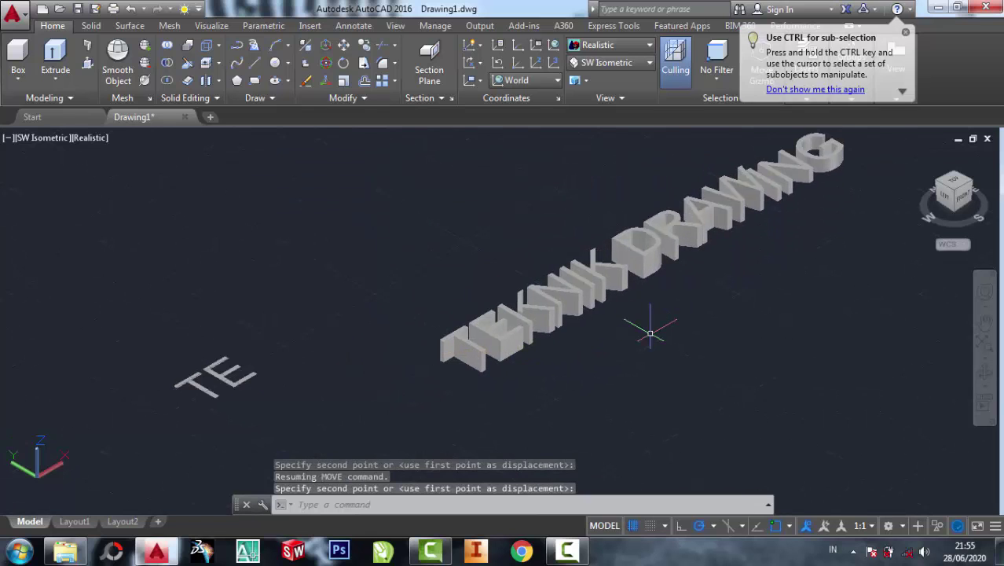
# Erase the leftover flat TE letter outlines
pyautogui.click(307, 84)
pyautogui.click(127, 237)
pyautogui.press('Return')
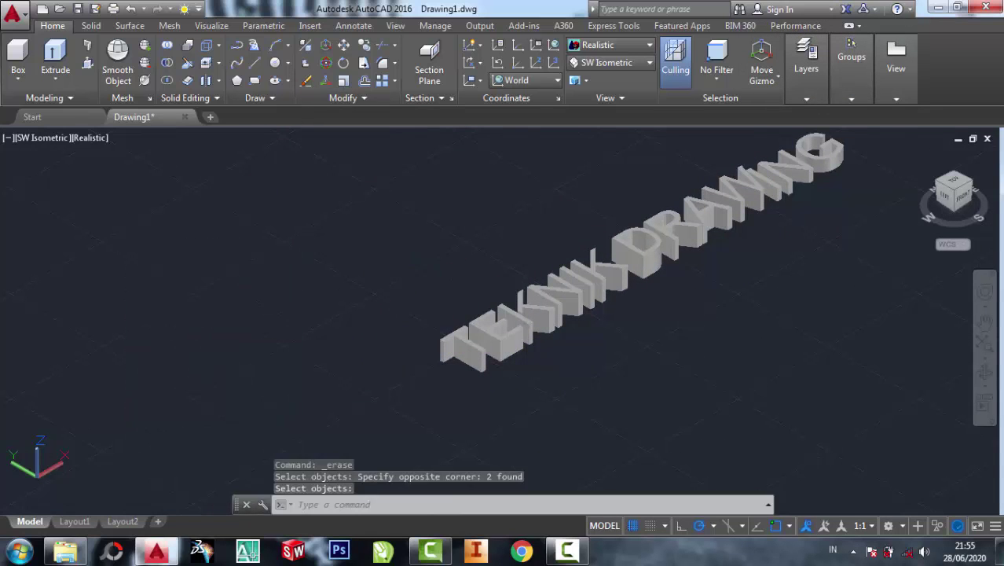
pyautogui.moveTo(446, 140); pyautogui.dragTo(296, 140, button='middle')
# Start MOVE and pick each solid letter of TEKNIK DRAWING, including A, W and G
pyautogui.click(344, 44)
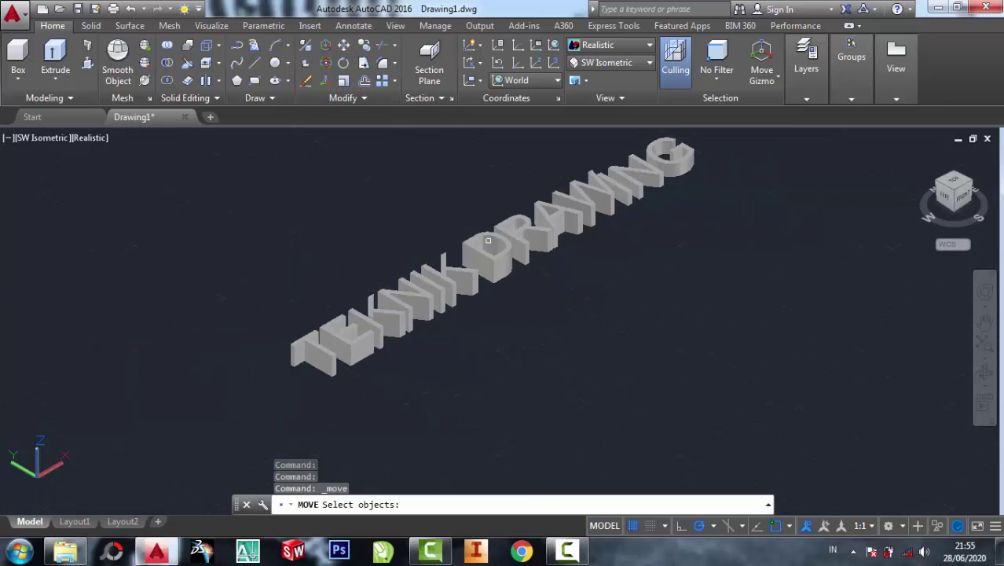
pyautogui.click(487, 256)
pyautogui.click(522, 235)
pyautogui.click(545, 207)
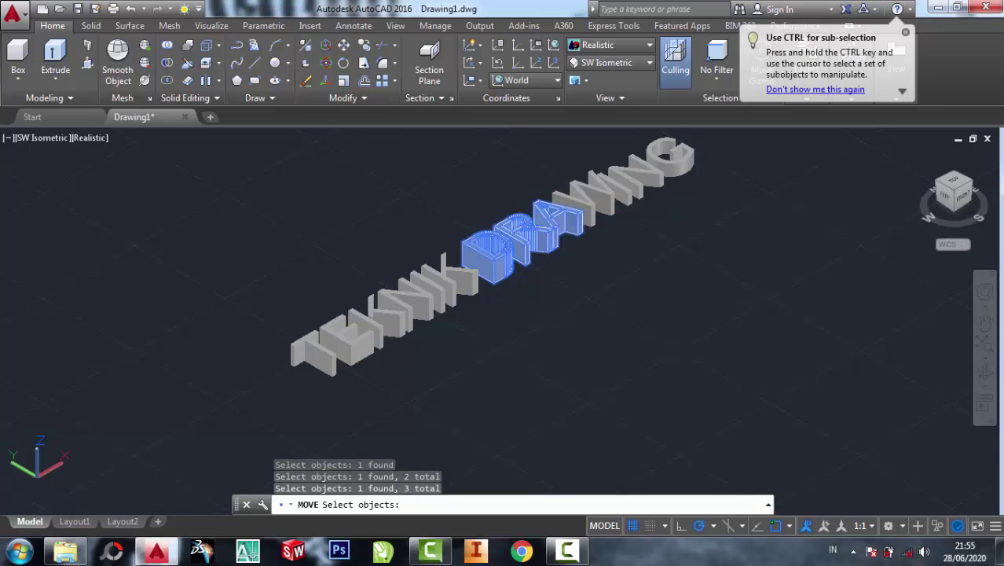
pyautogui.click(613, 190)
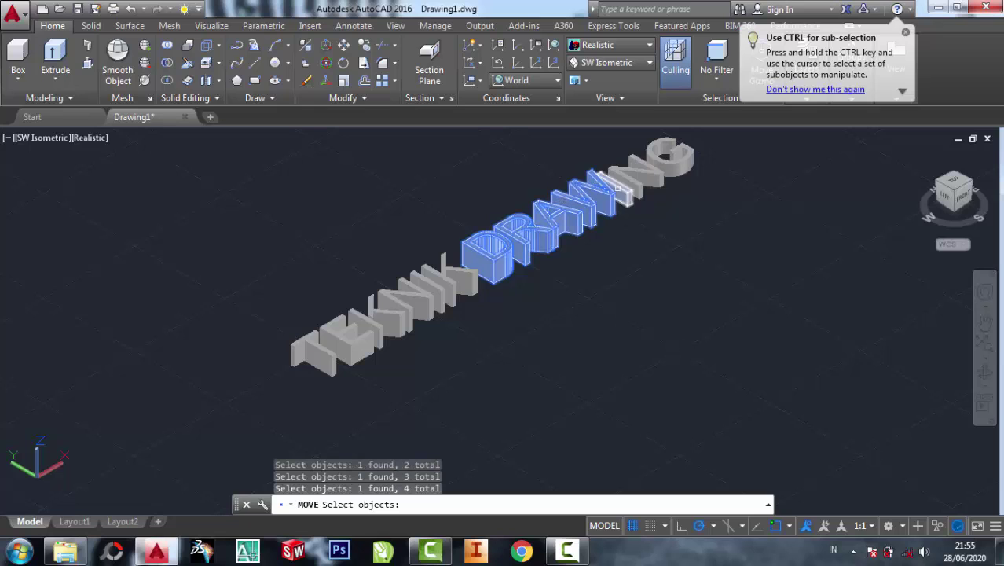
pyautogui.click(667, 154)
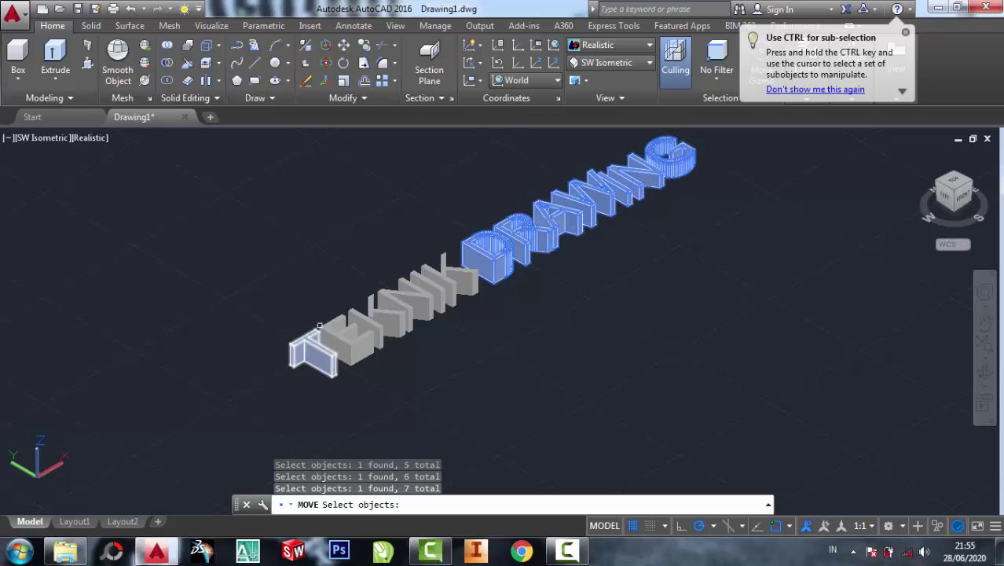
pyautogui.click(312, 348)
pyautogui.click(328, 345)
pyautogui.click(363, 322)
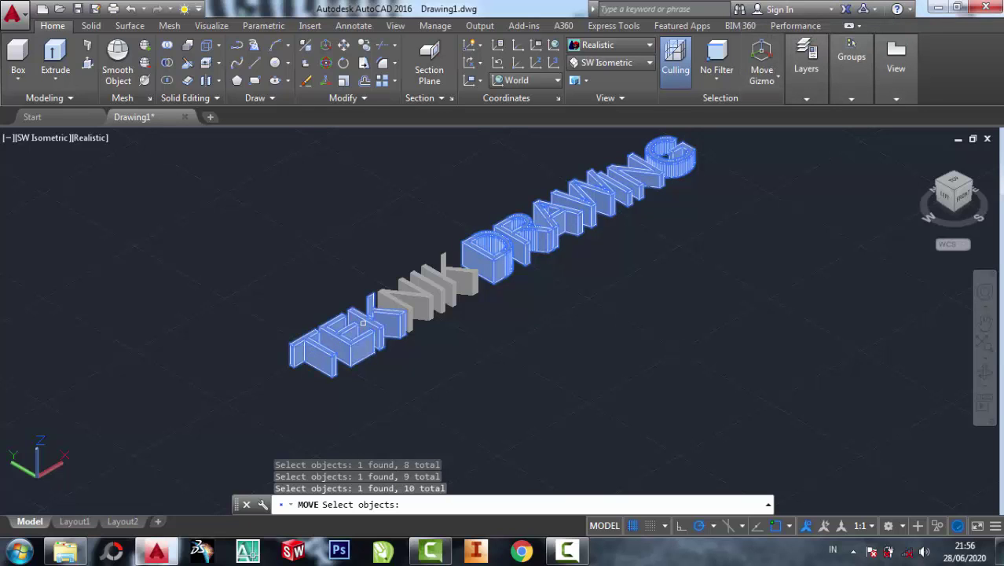
pyautogui.click(401, 311)
pyautogui.click(428, 297)
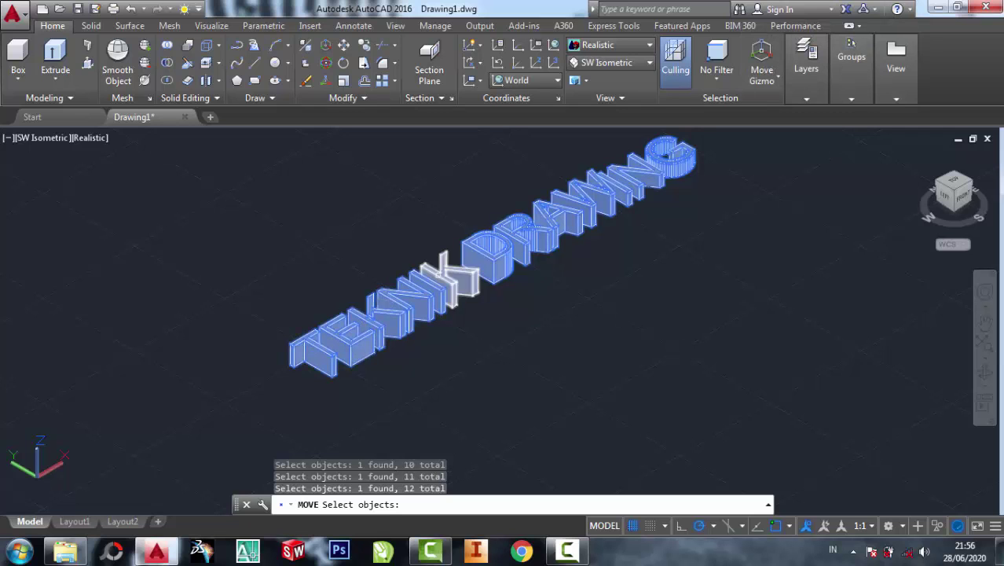
pyautogui.click(455, 282)
# Shift the selected solid letters from a base point to their new location
pyautogui.press('Return')
pyautogui.click(314, 289)
pyautogui.scroll(-3, 168, 280)
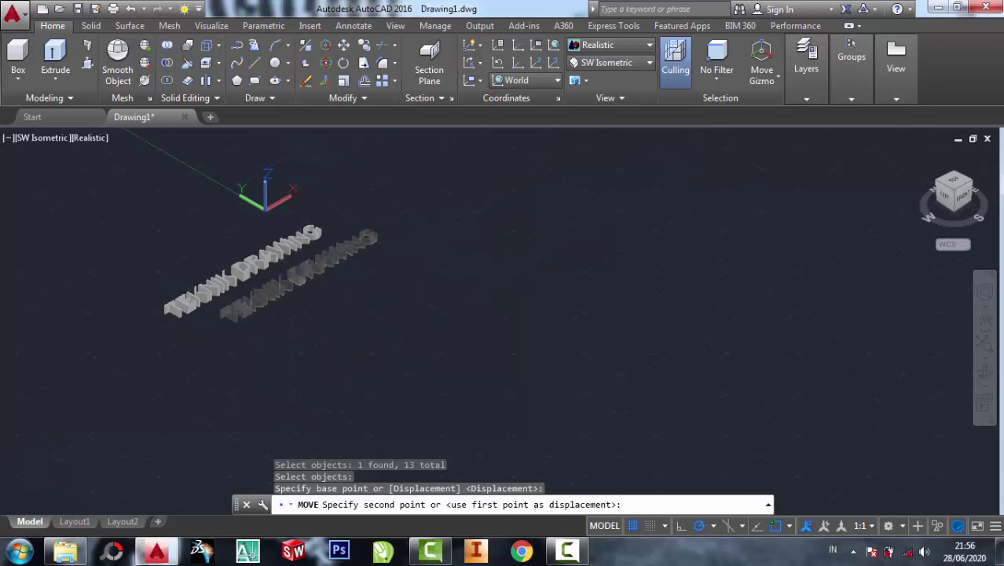
pyautogui.click(307, 275)
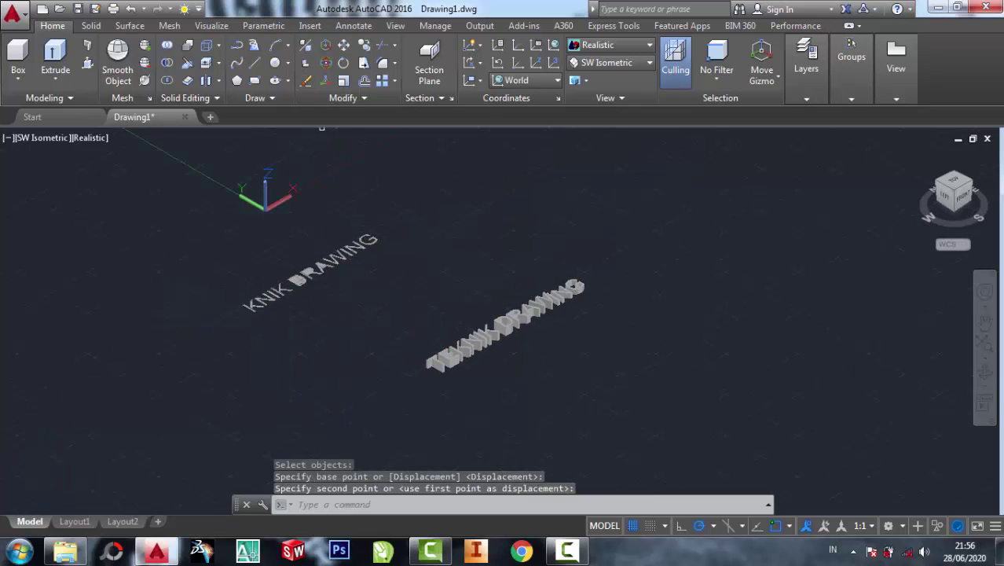
# Erase the 23 leftover flat KNIK DRAWING outline objects using crossing windows
pyautogui.press('Delete')
pyautogui.click(385, 298)
pyautogui.click(189, 216)
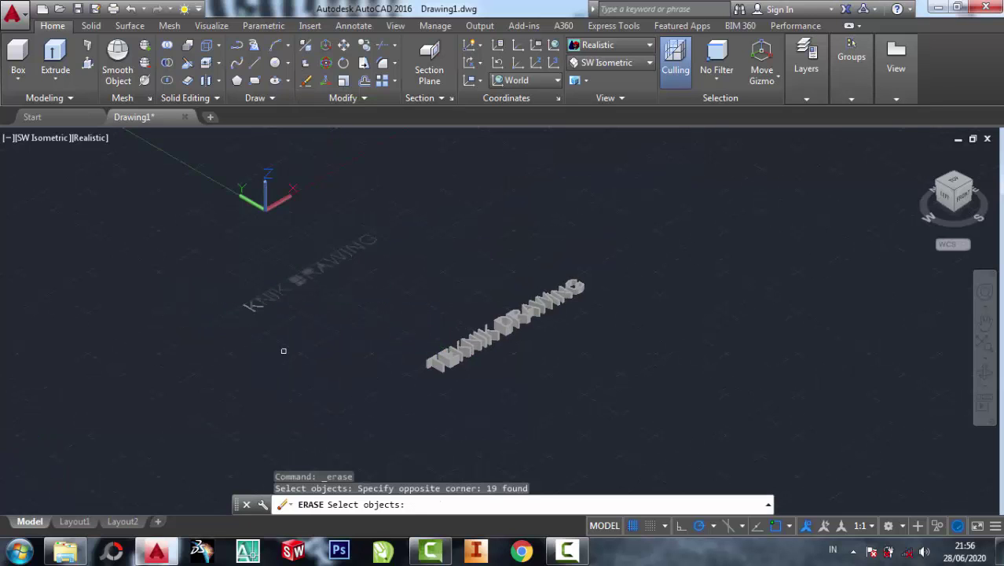
pyautogui.click(284, 350)
pyautogui.click(240, 280)
pyautogui.press('Return')
pyautogui.scroll(2, 538, 354)
pyautogui.scroll(3, 539, 354)
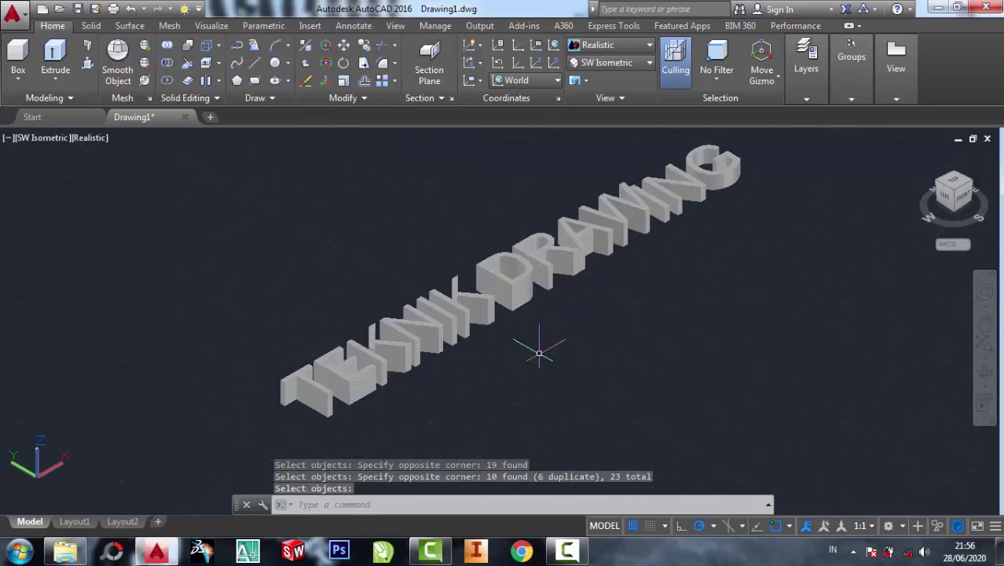
pyautogui.moveTo(539, 353); pyautogui.dragTo(479, 351, button='middle')
pyautogui.press('Return')
# Orbit the TEKNIK DRAWING letters to a lower, nearly front-facing custom view
pyautogui.click(985, 379)
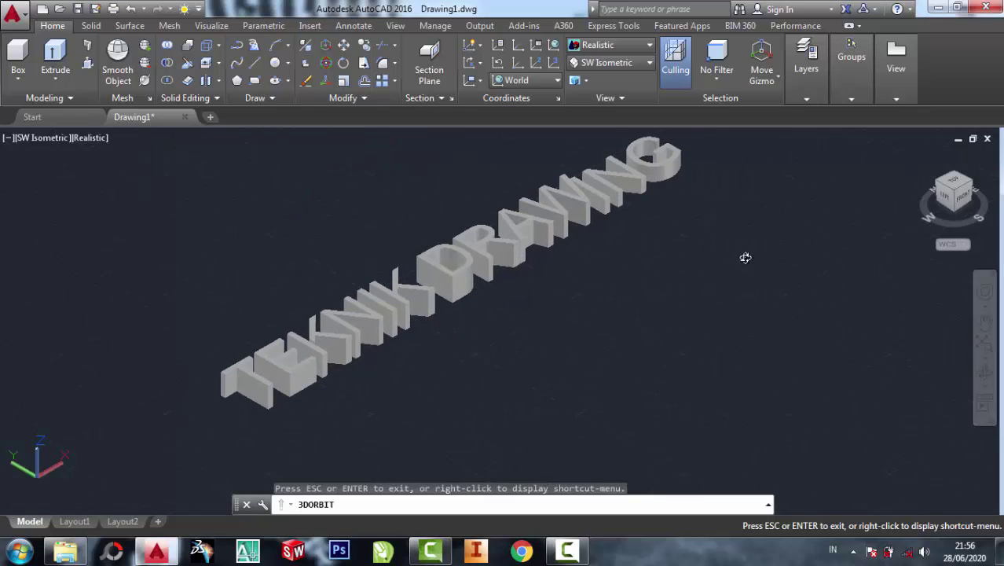
pyautogui.moveTo(695, 305)
pyautogui.mouseDown()
pyautogui.moveTo(672, 307)
pyautogui.moveTo(678, 276)
pyautogui.mouseUp()
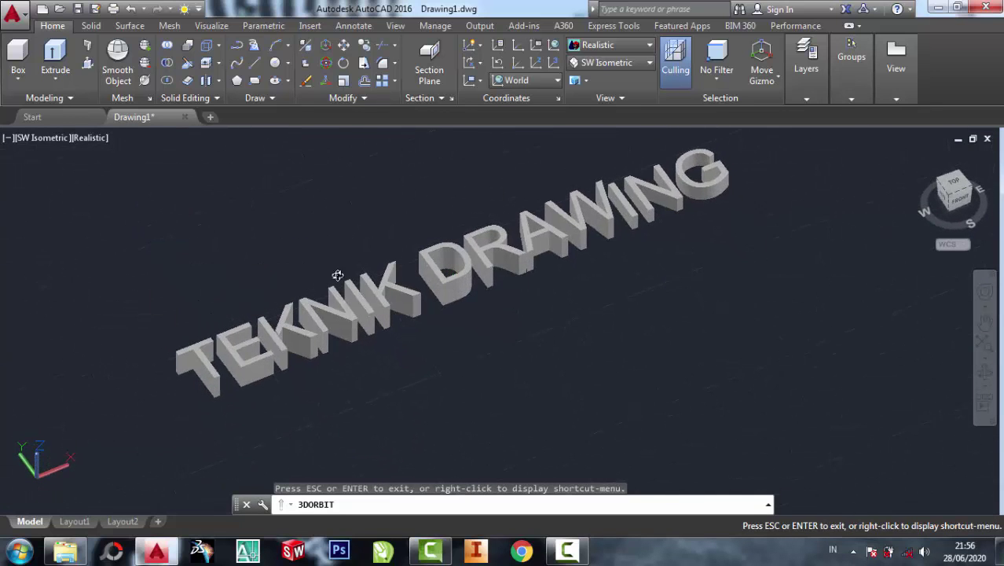
pyautogui.scroll(2, 339, 286)
pyautogui.scroll(-2, 340, 286)
pyautogui.scroll(-1, 353, 283)
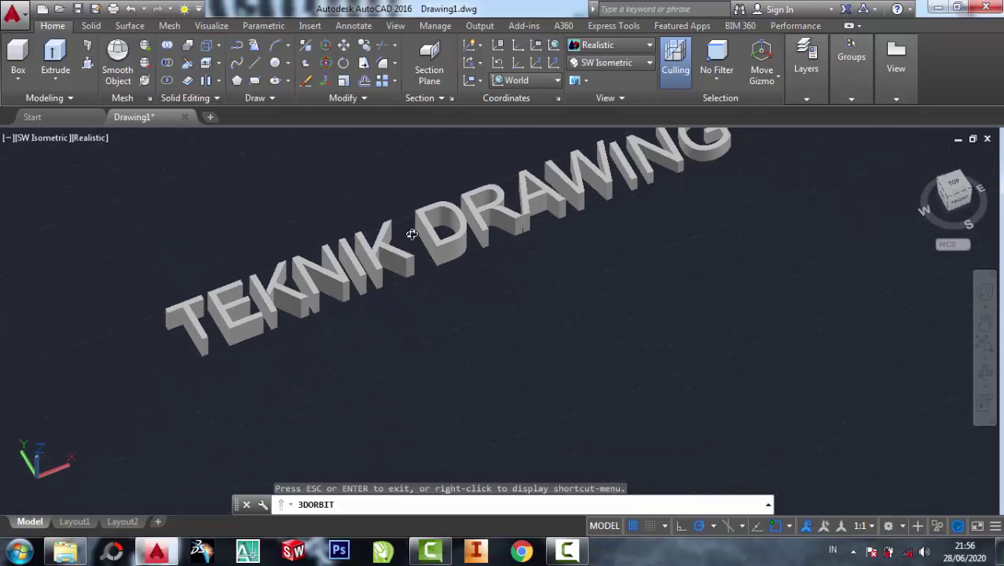
pyautogui.rightClick(340, 214)
pyautogui.click(355, 220)
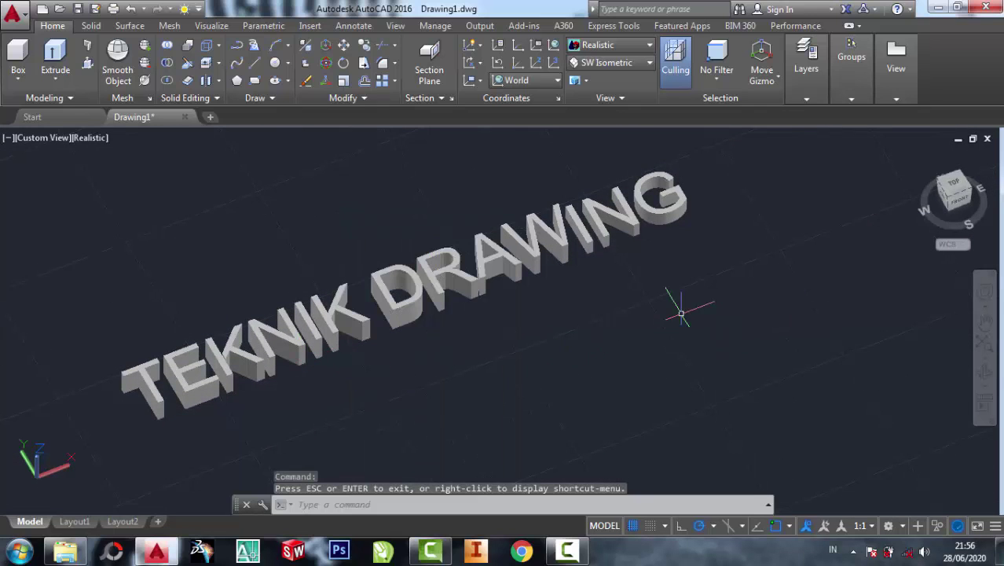
pyautogui.write('RMAT')
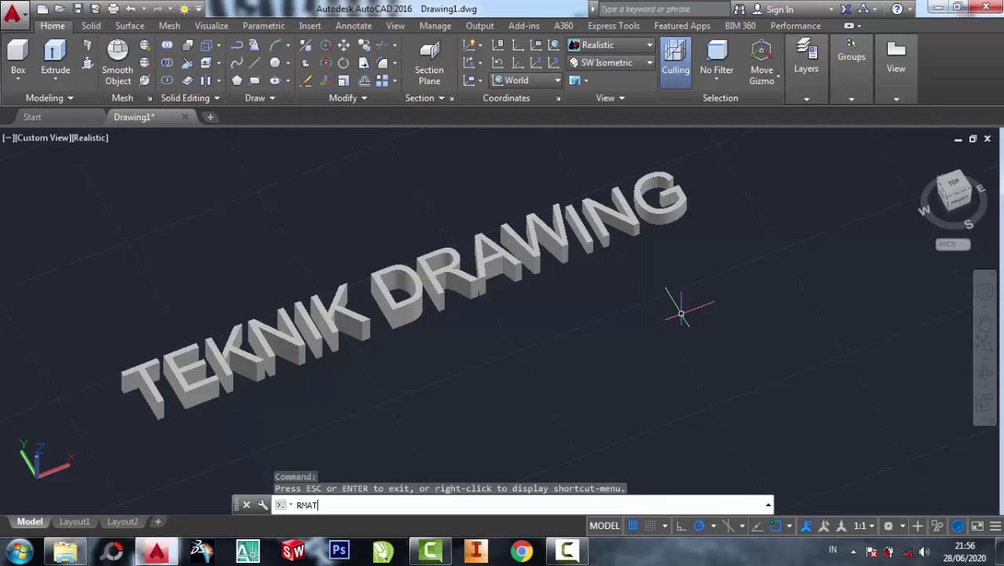
pyautogui.press('Return')
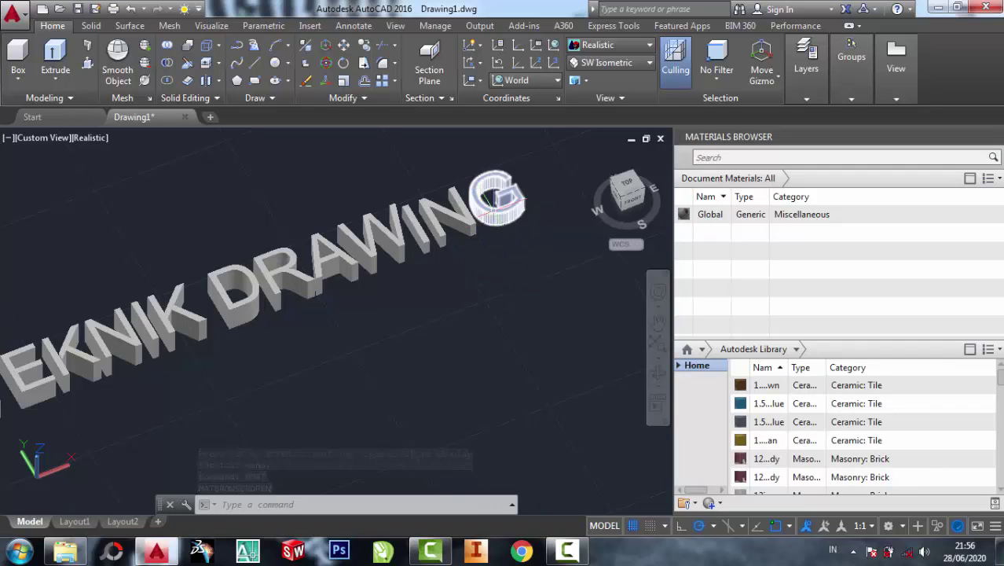
pyautogui.click(503, 202)
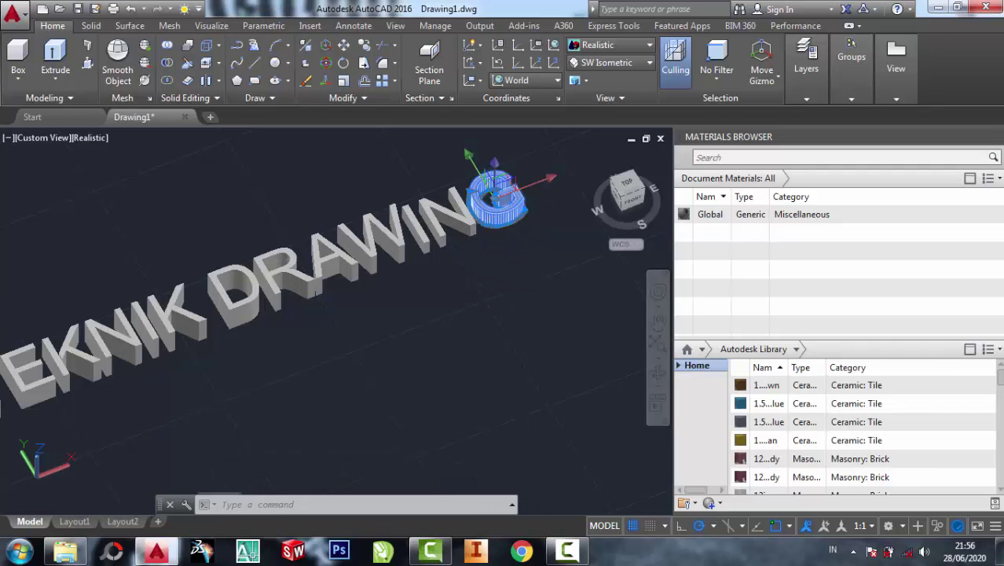
pyautogui.click(504, 225)
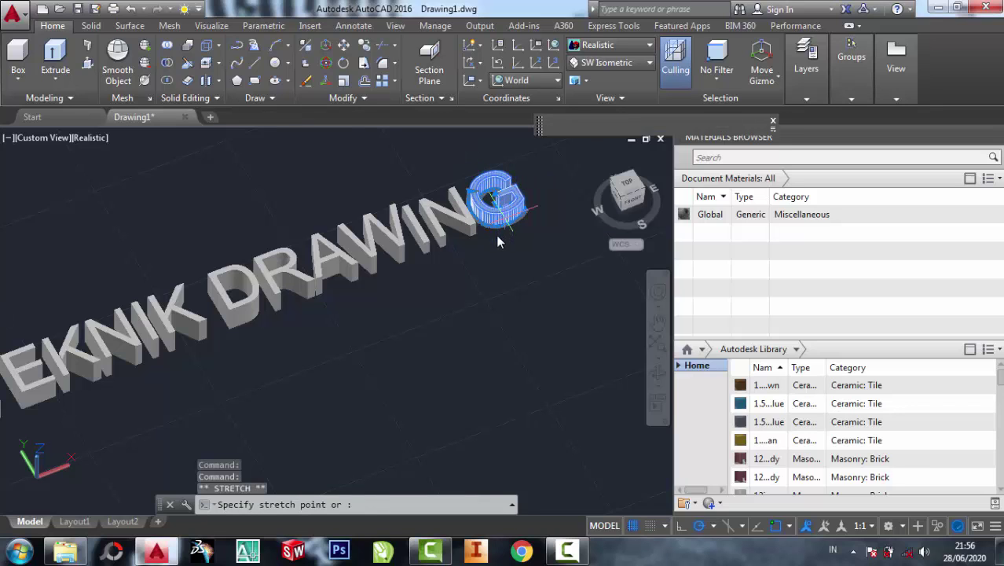
pyautogui.click(651, 149)
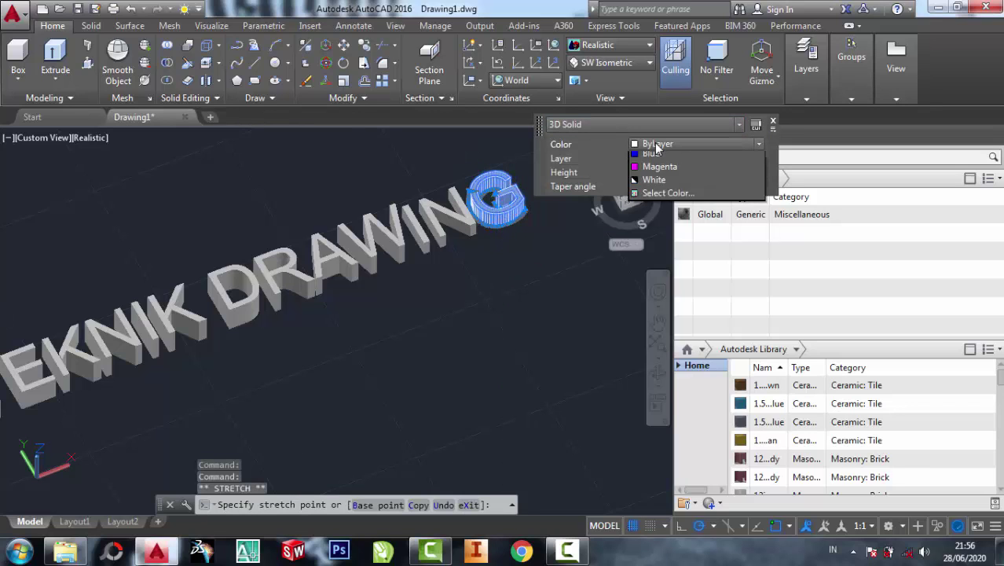
pyautogui.press('Escape')
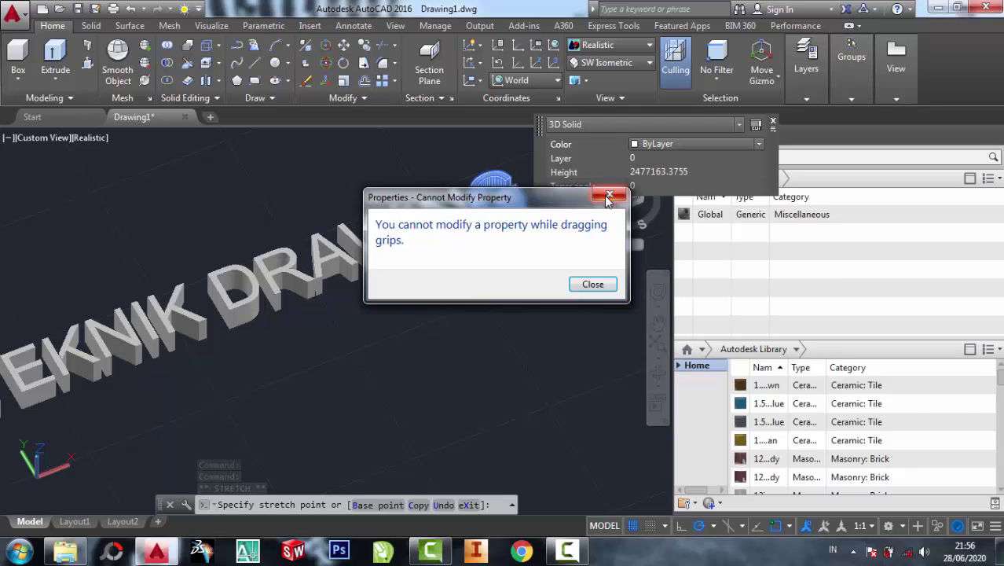
pyautogui.click(610, 194)
pyautogui.click(664, 145)
pyautogui.click(663, 157)
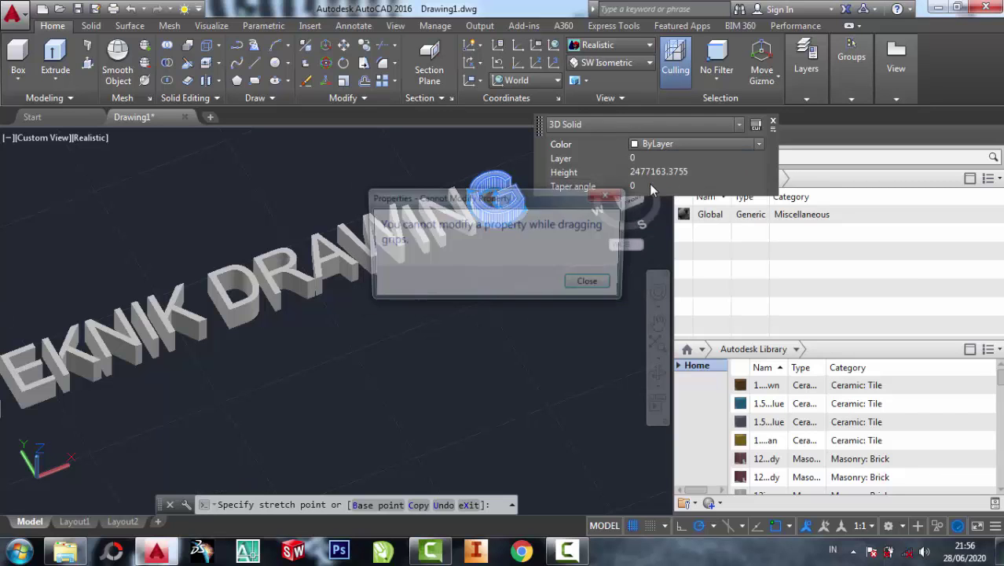
pyautogui.click(612, 195)
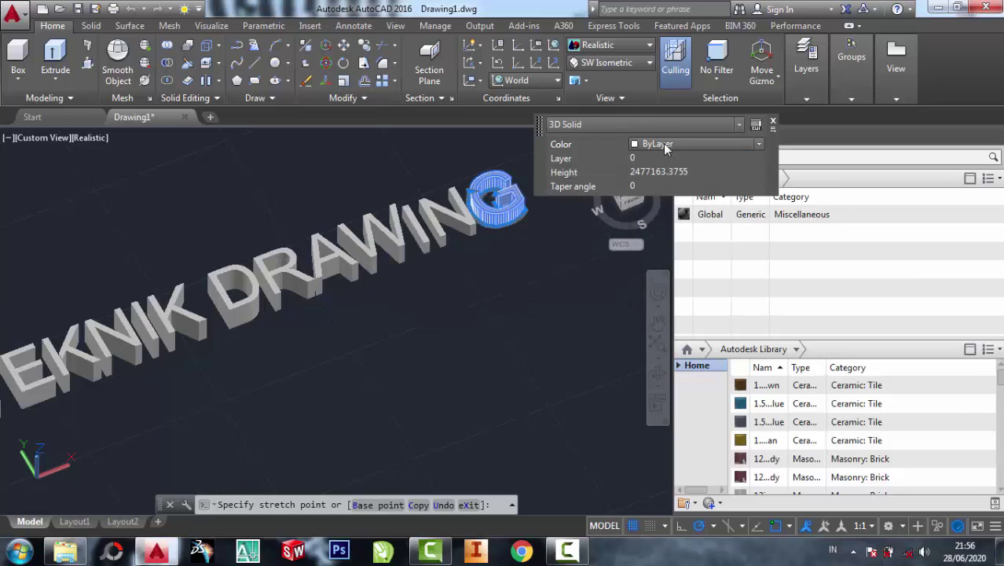
pyautogui.click(663, 145)
pyautogui.click(664, 157)
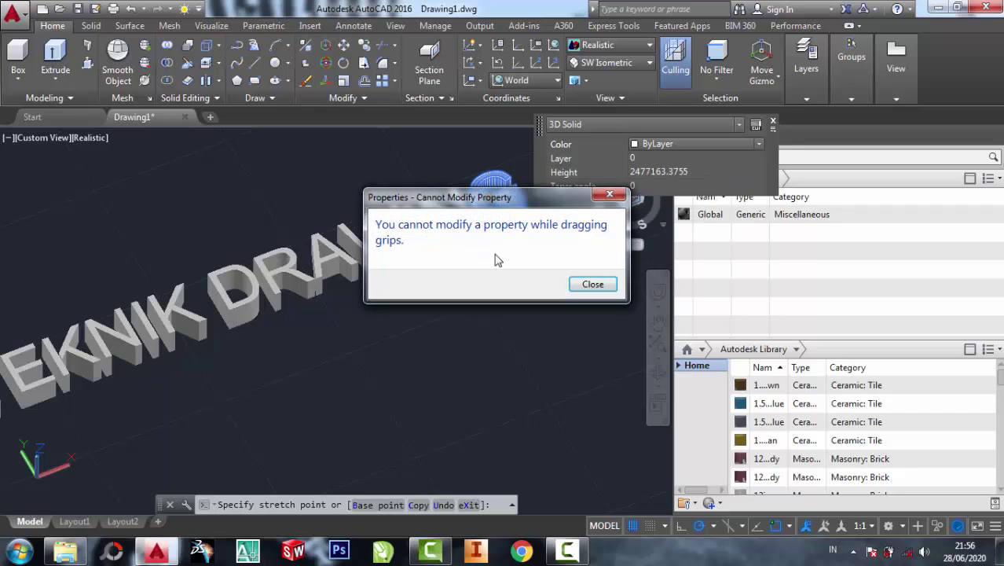
pyautogui.click(592, 283)
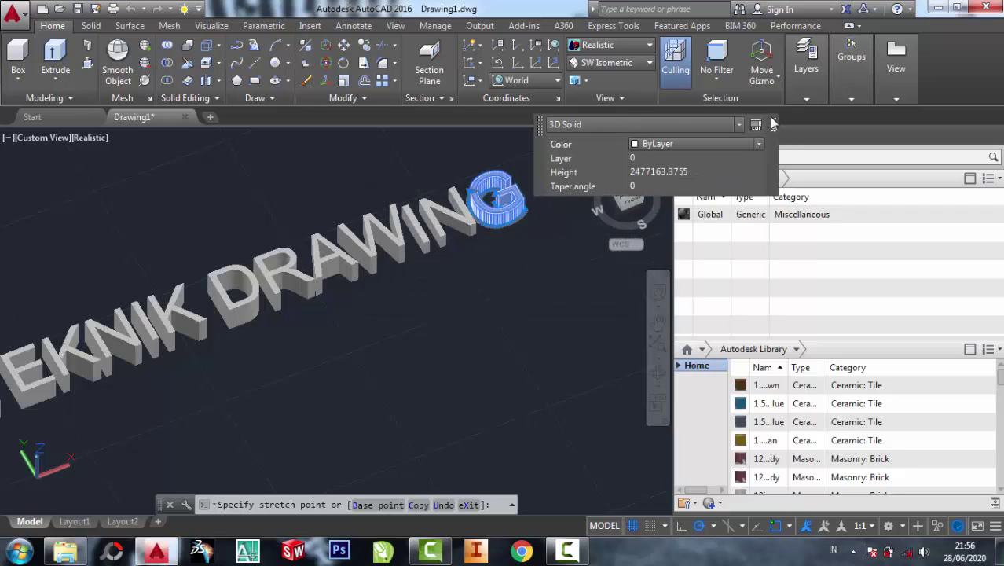
pyautogui.click(773, 124)
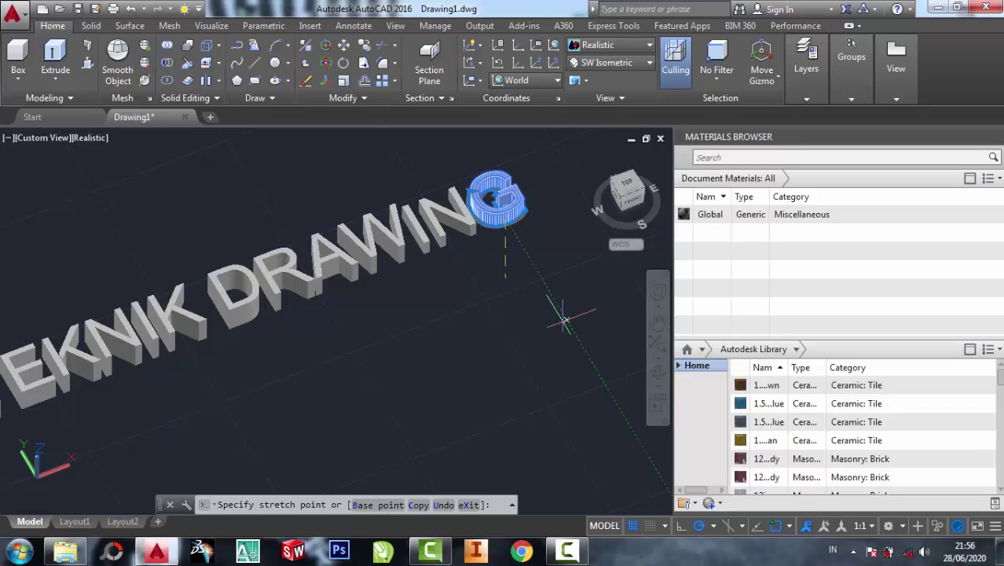
pyautogui.press('Escape')
pyautogui.press('Escape')
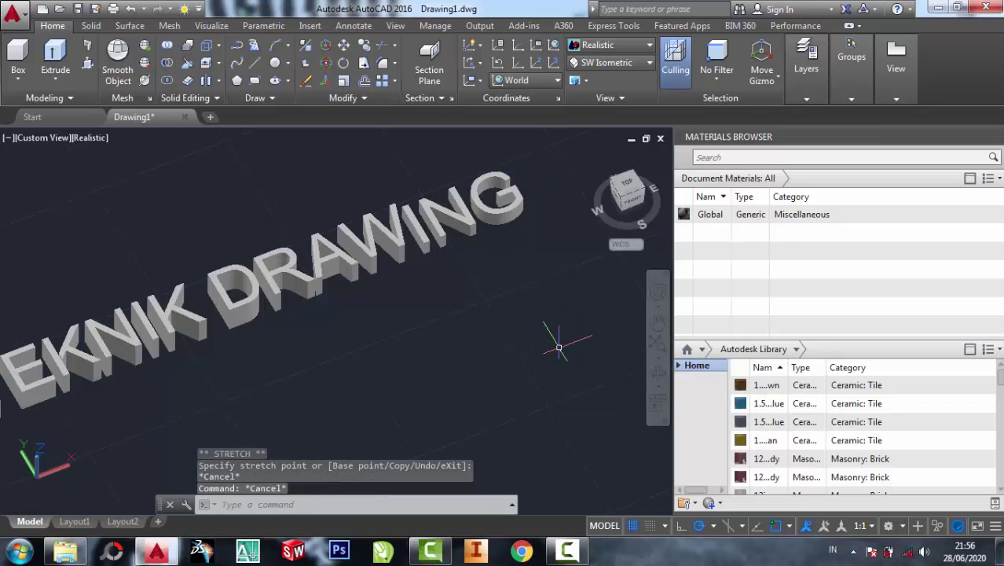
pyautogui.click(503, 195)
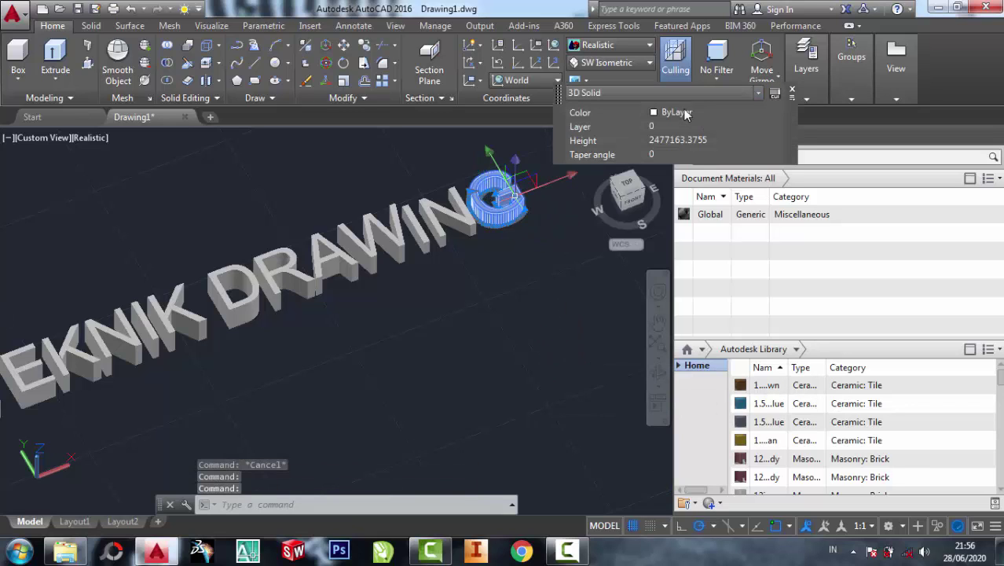
pyautogui.click(678, 112)
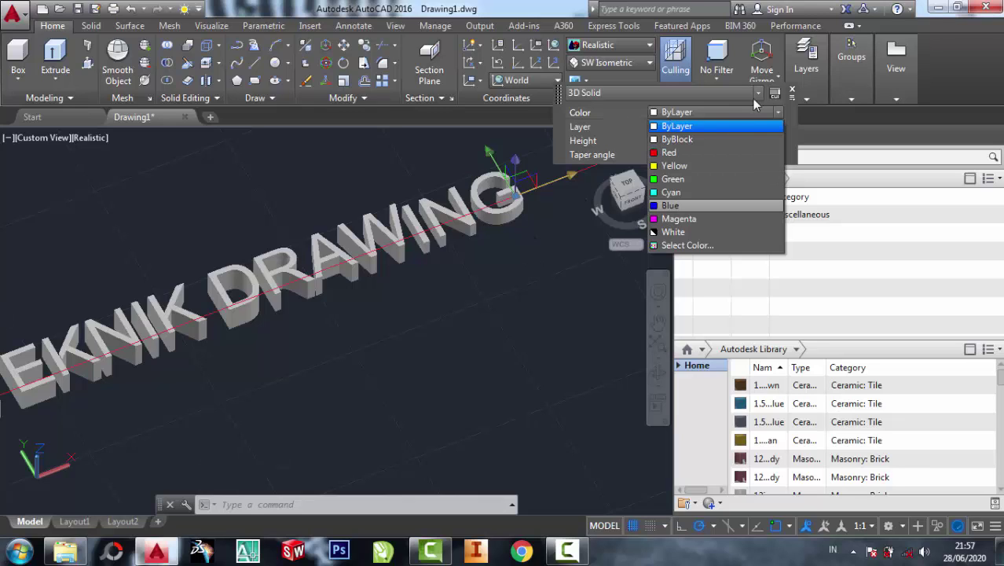
pyautogui.click(677, 126)
pyautogui.click(543, 185)
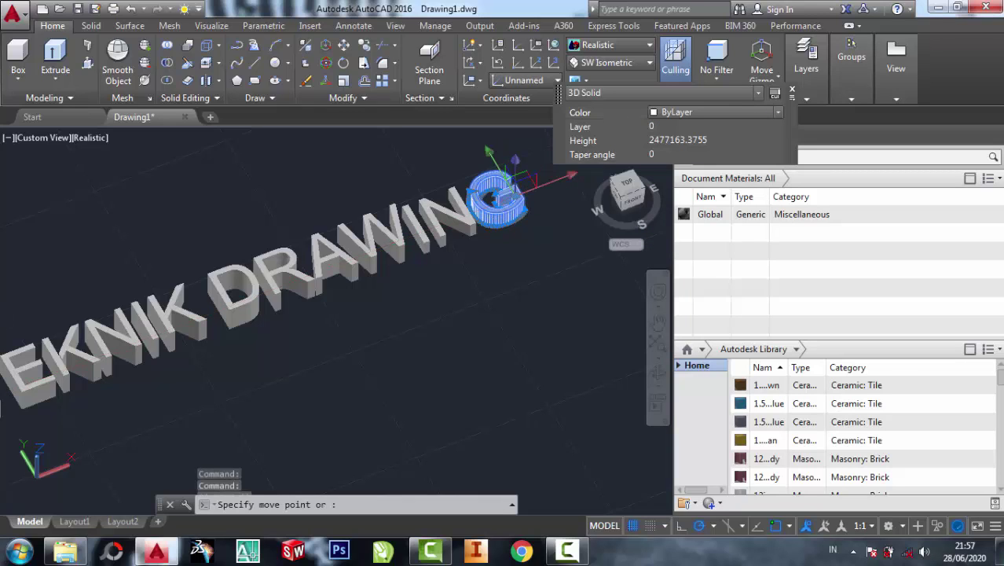
pyautogui.press('Escape')
pyautogui.press('Escape')
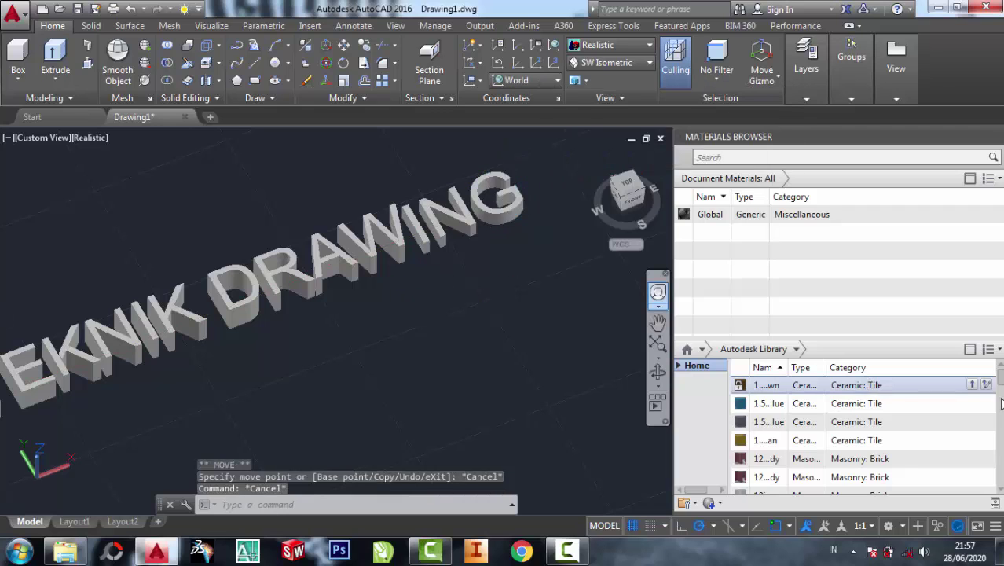
# Add the dark generic metal material from the Autodesk Library's Metal category to the document
pyautogui.click(1002, 399)
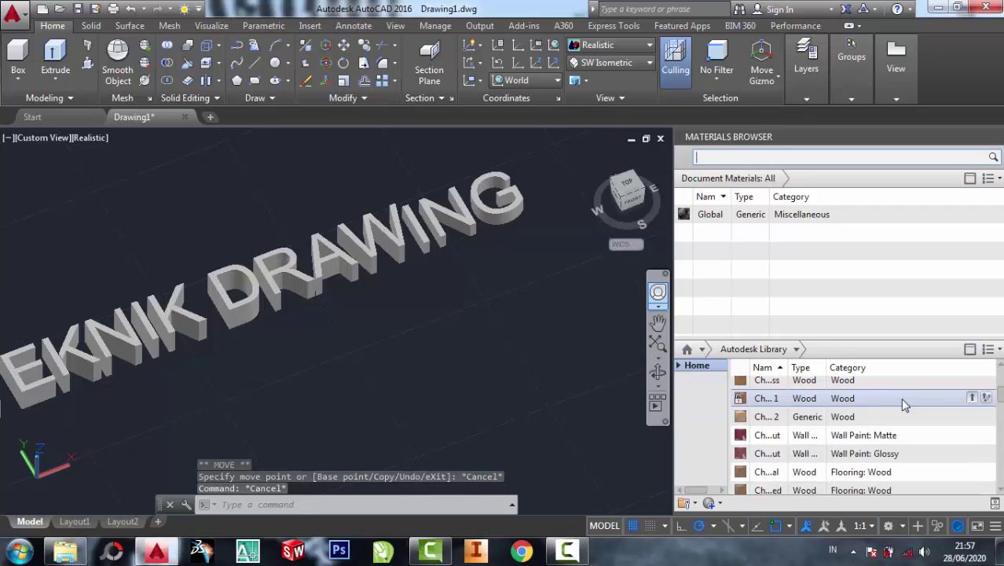
pyautogui.click(1002, 371)
pyautogui.click(1001, 371)
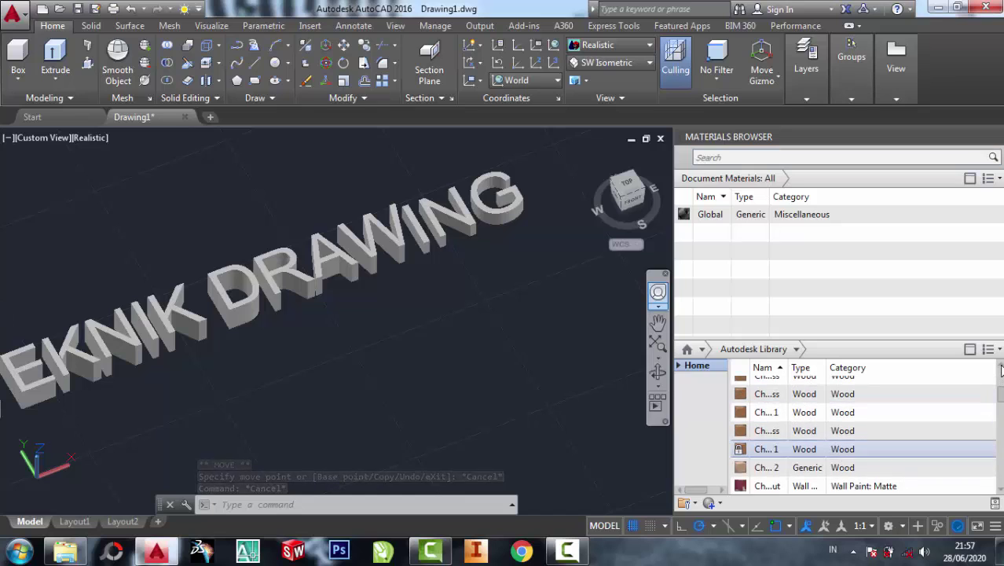
pyautogui.click(1002, 371)
pyautogui.click(1001, 371)
pyautogui.click(1001, 371)
pyautogui.click(1002, 371)
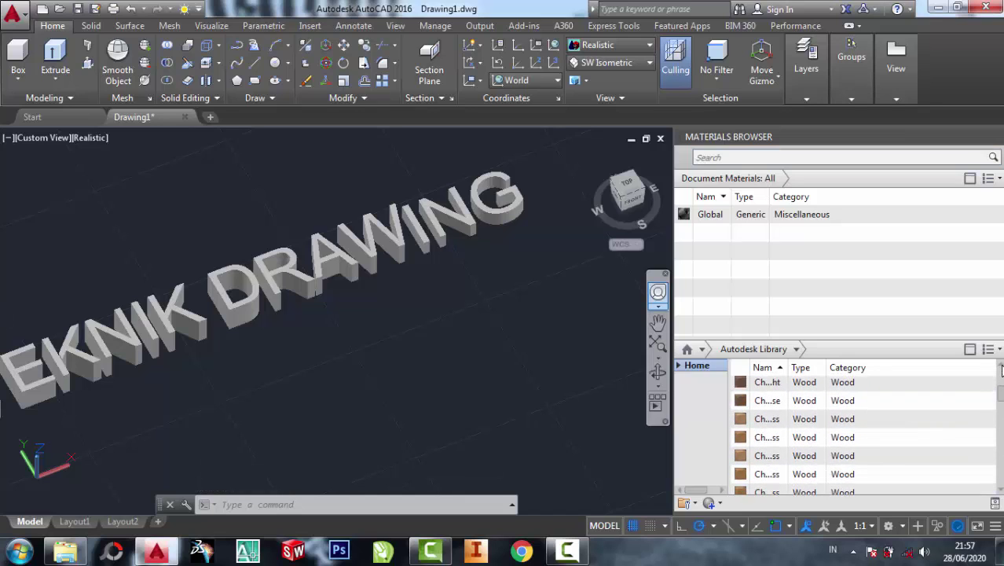
pyautogui.click(1002, 371)
pyautogui.click(1002, 370)
pyautogui.click(1001, 371)
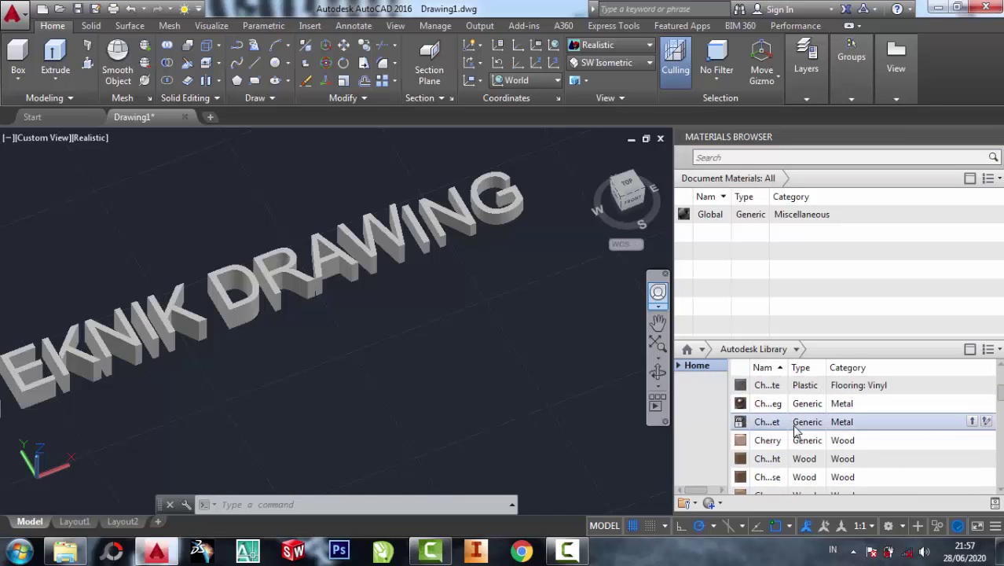
pyautogui.click(974, 422)
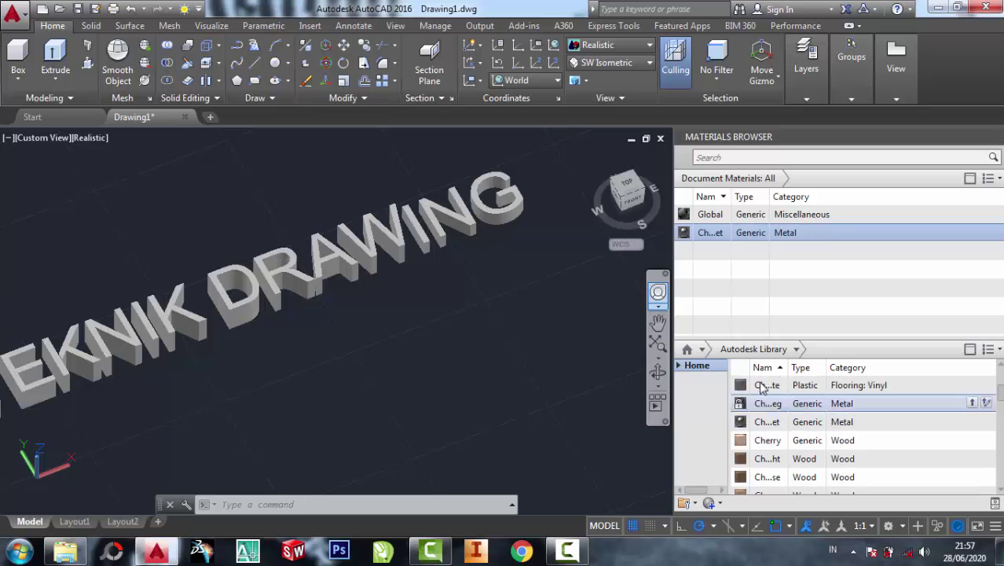
# Window-select all the TEKNIK DRAWING letters
pyautogui.click(454, 302)
pyautogui.moveTo(404, 288); pyautogui.dragTo(456, 313, button='middle')
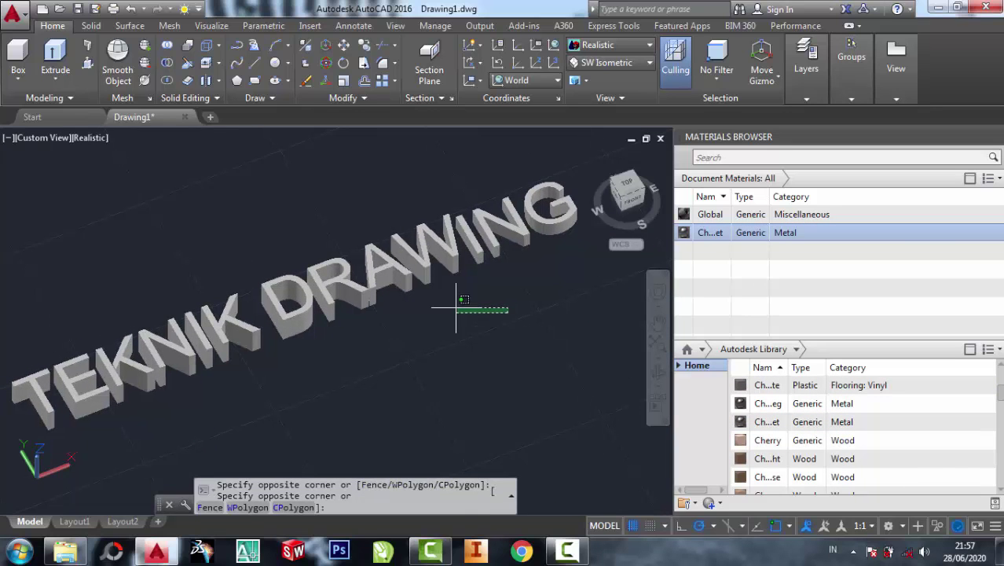
pyautogui.click(469, 345)
pyautogui.scroll(-2, 470, 346)
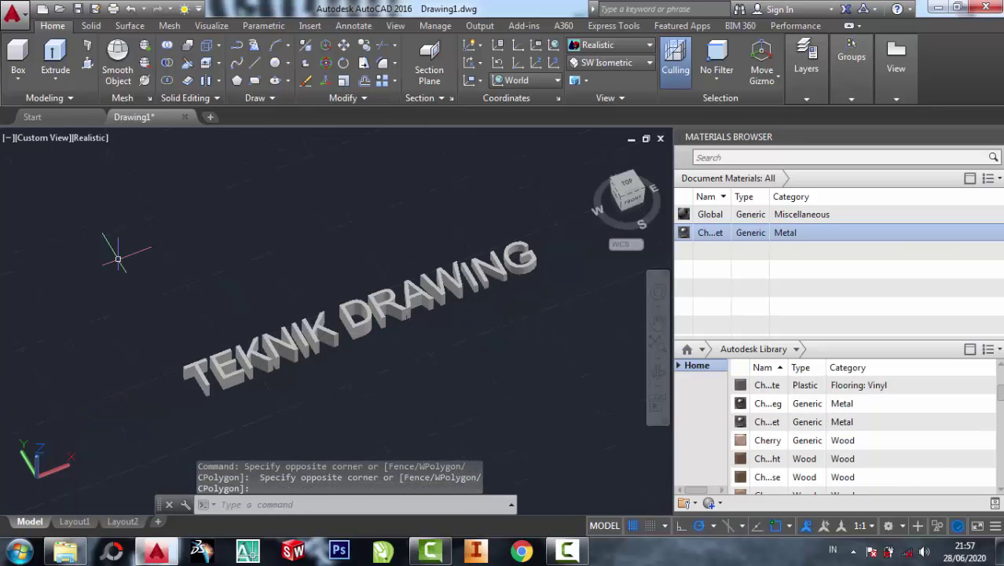
pyautogui.click(101, 229)
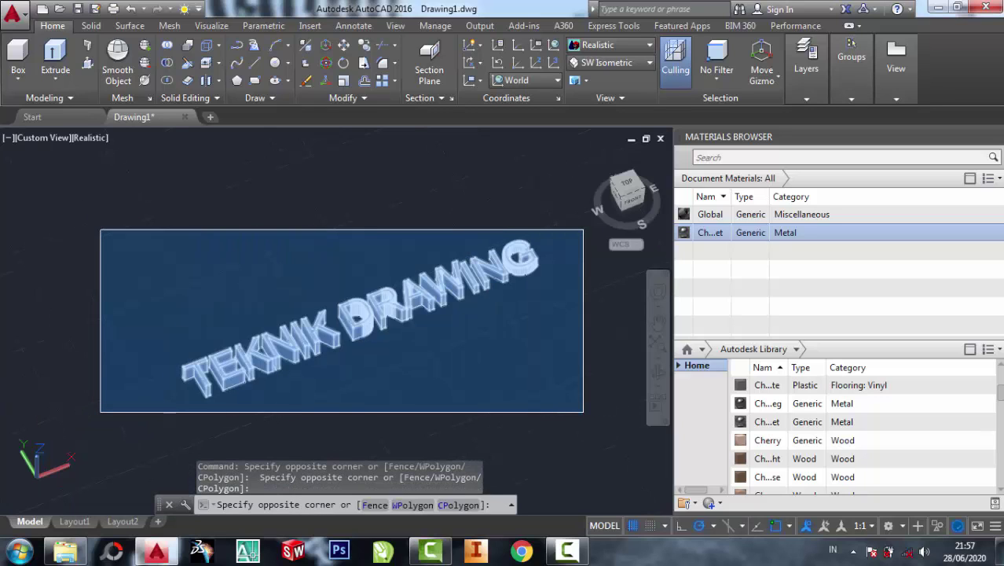
pyautogui.click(582, 411)
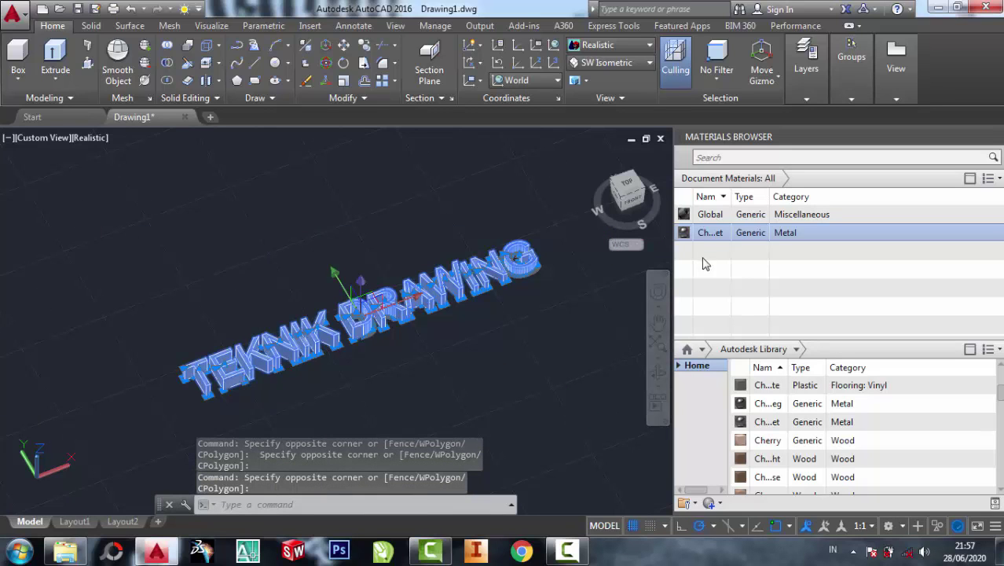
# Drag the metal material onto the G, N, I, D, I and K letters
pyautogui.moveTo(687, 232); pyautogui.dragTo(512, 275)
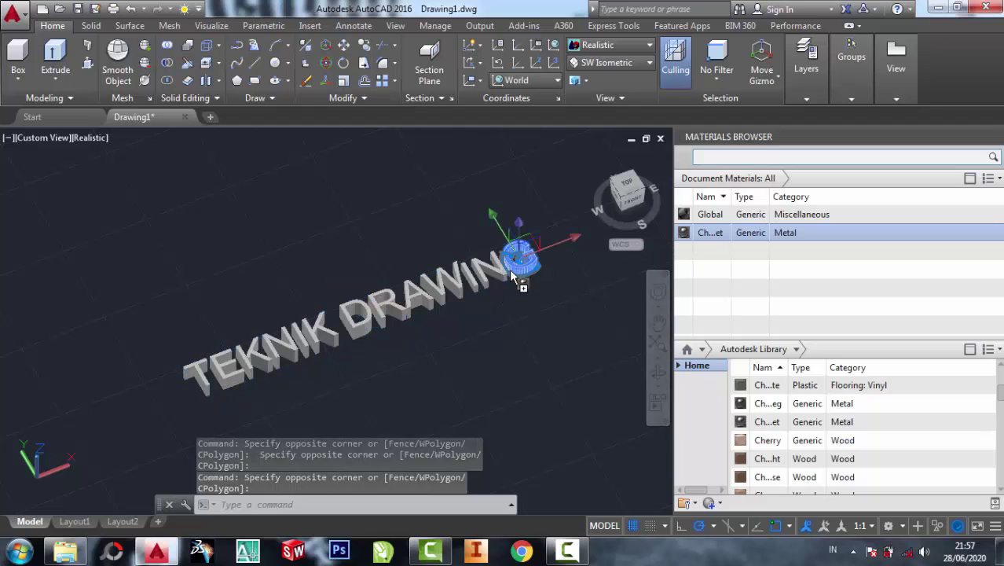
pyautogui.moveTo(552, 322); pyautogui.dragTo(552, 322)
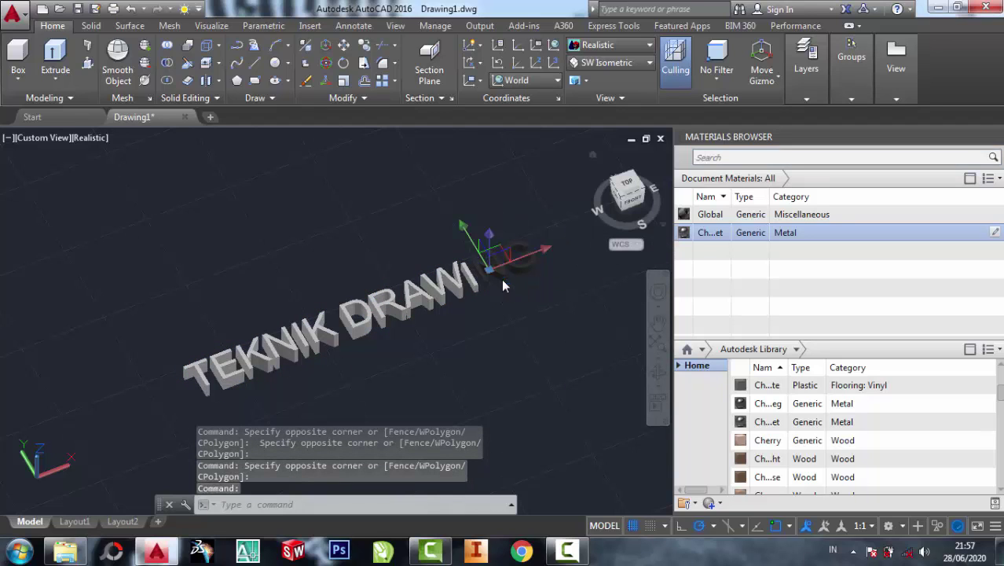
pyautogui.moveTo(512, 284); pyautogui.dragTo(503, 281)
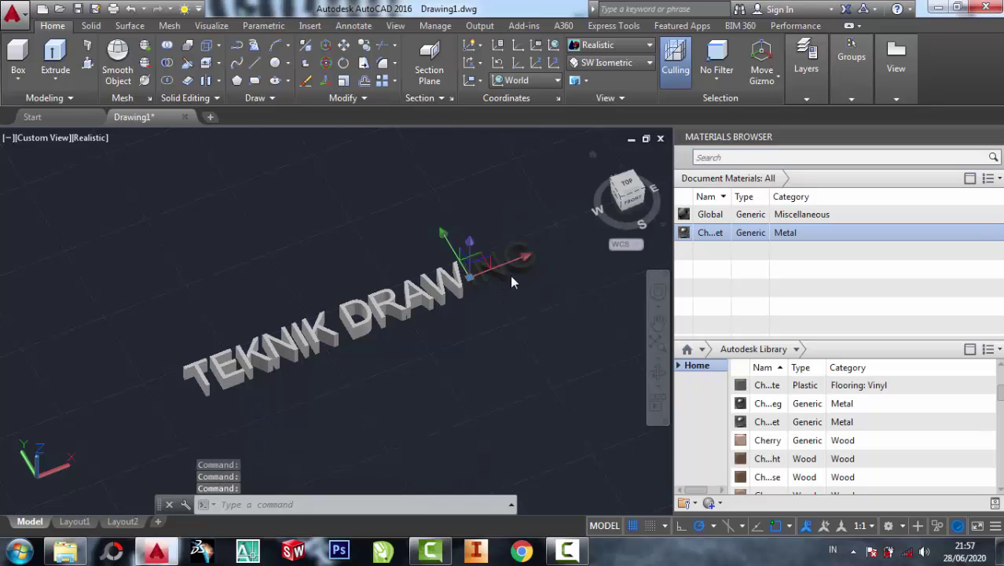
pyautogui.moveTo(688, 235)
pyautogui.mouseDown()
pyautogui.moveTo(447, 289)
pyautogui.moveTo(397, 311)
pyautogui.mouseUp()
pyautogui.moveTo(516, 312); pyautogui.dragTo(301, 338)
pyautogui.moveTo(661, 234); pyautogui.dragTo(301, 346)
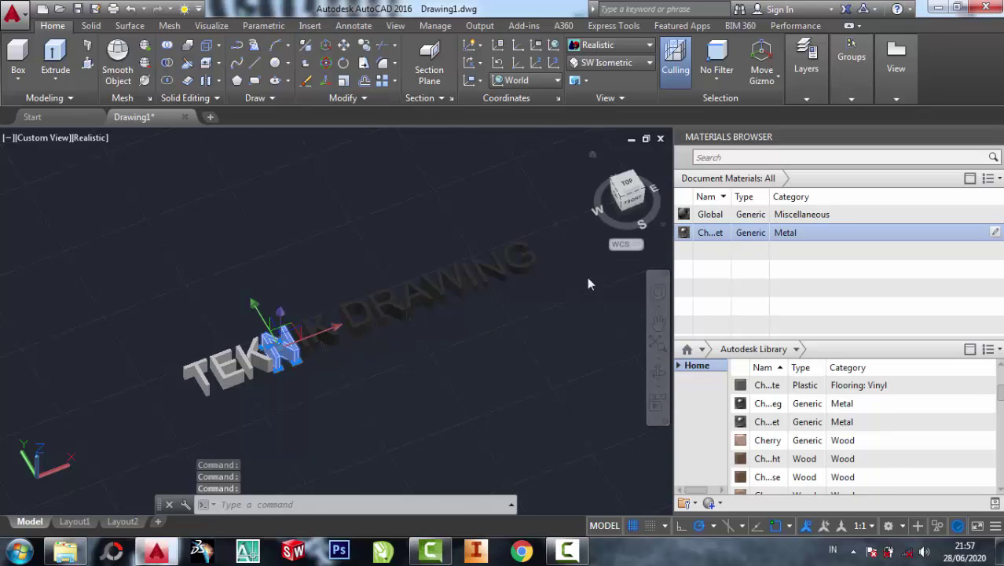
pyautogui.moveTo(267, 365)
pyautogui.mouseDown()
pyautogui.moveTo(235, 388)
pyautogui.moveTo(189, 377)
pyautogui.mouseUp()
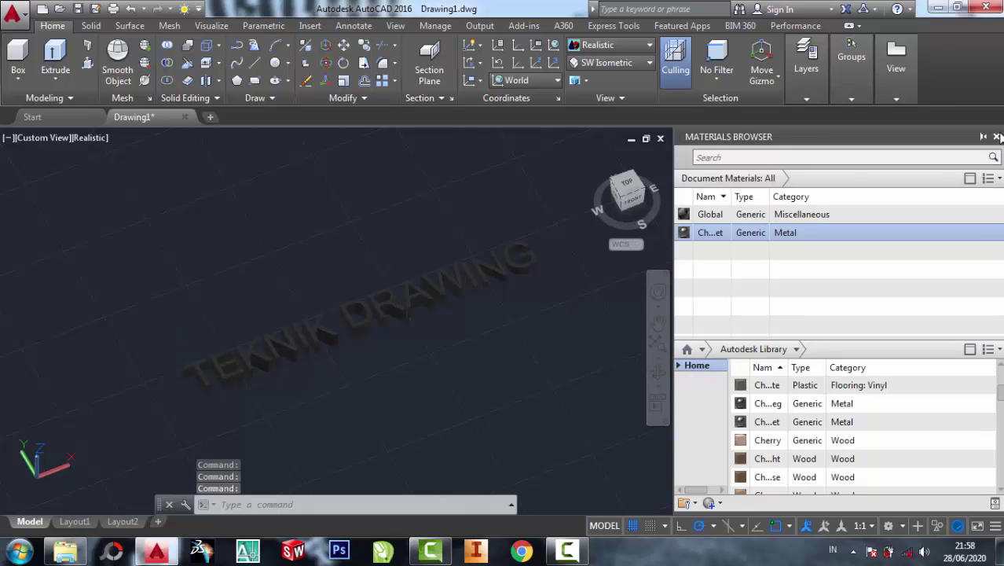
# Close the Materials Browser and turn Sun Status on from the Visualize tab
pyautogui.click(997, 138)
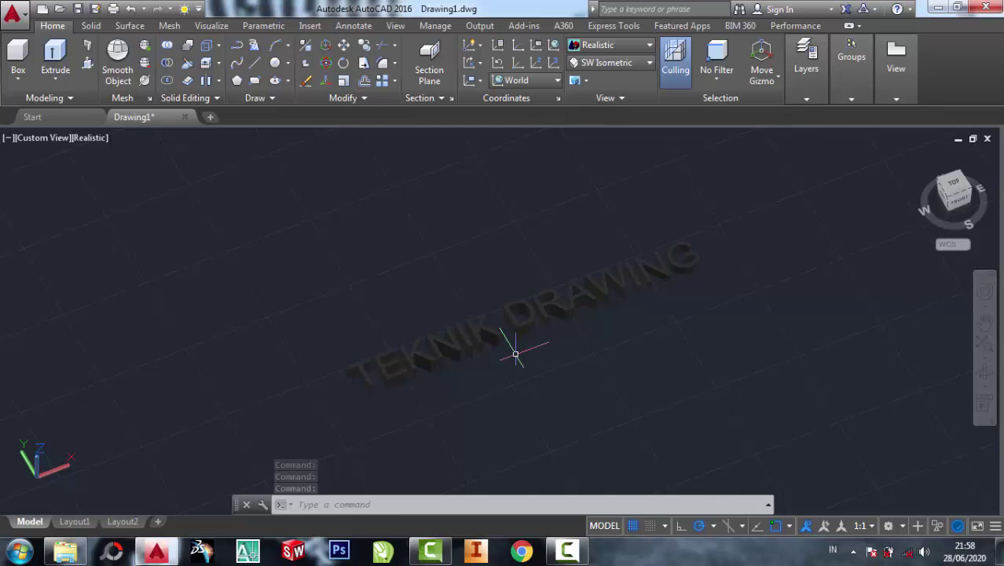
pyautogui.moveTo(516, 346)
pyautogui.keyDown('shift'); pyautogui.mouseDown(button='middle')
pyautogui.moveTo(598, 330)
pyautogui.moveTo(596, 341)
pyautogui.mouseUp(button='middle'); pyautogui.keyUp('shift')
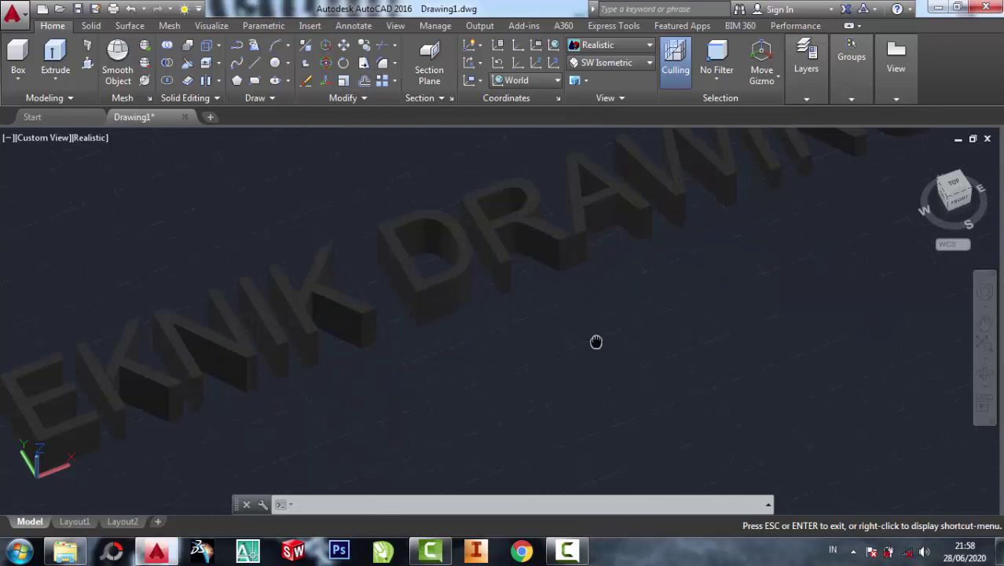
pyautogui.click(212, 26)
pyautogui.click(577, 65)
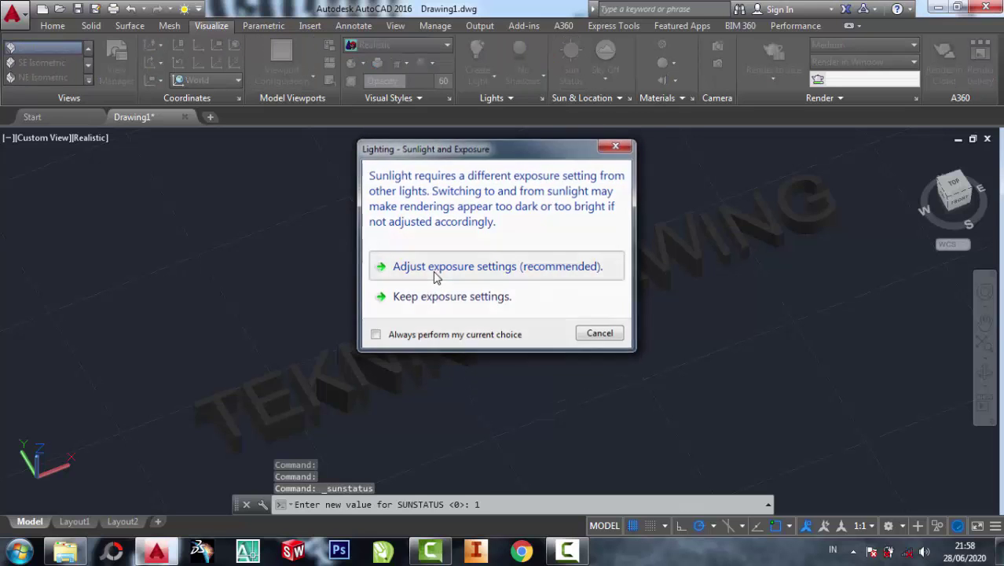
# Adjust exposure settings: turn the lighting Environment on and set Exposure to 4
pyautogui.click(437, 275)
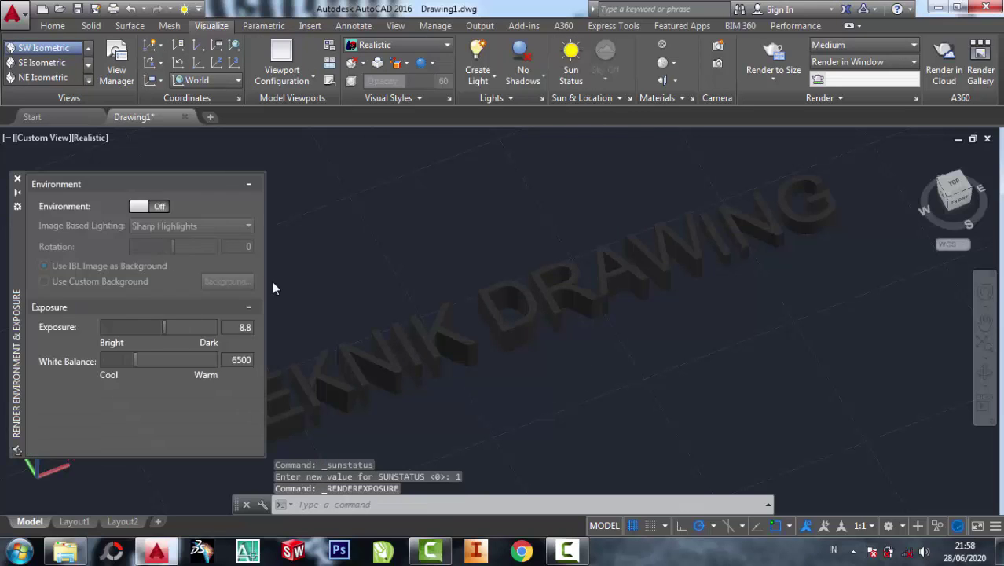
pyautogui.click(161, 207)
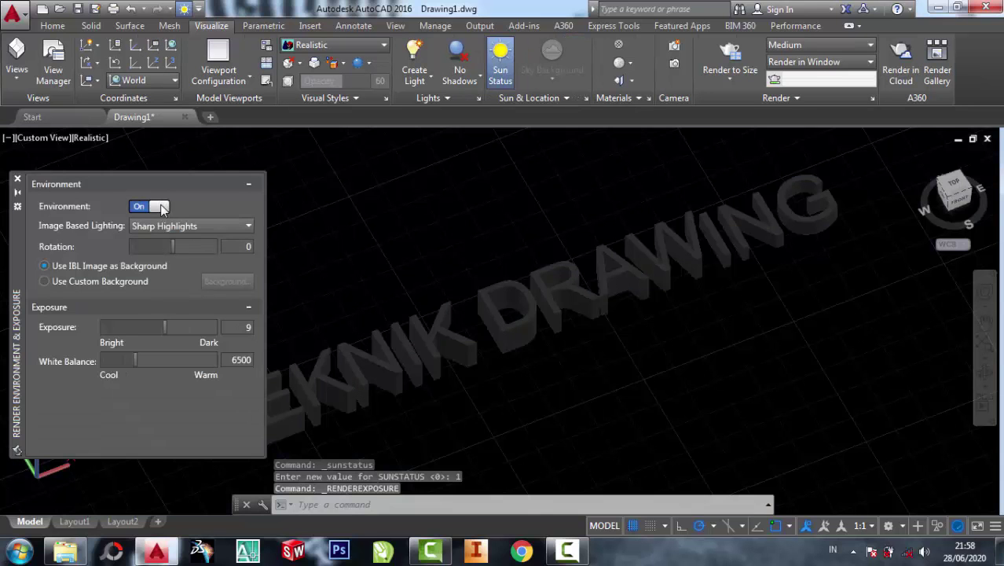
pyautogui.moveTo(165, 326); pyautogui.dragTo(144, 324)
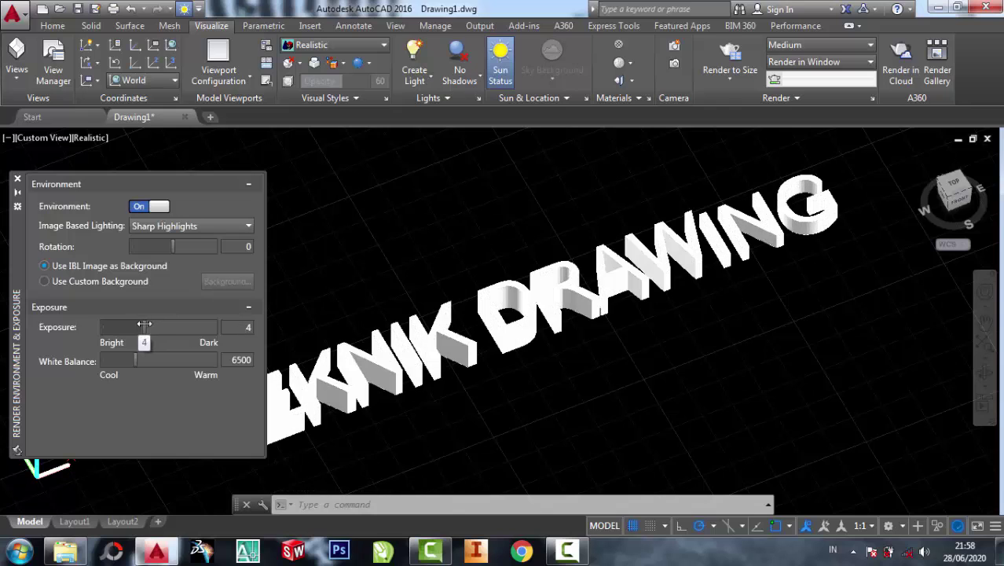
pyautogui.click(18, 179)
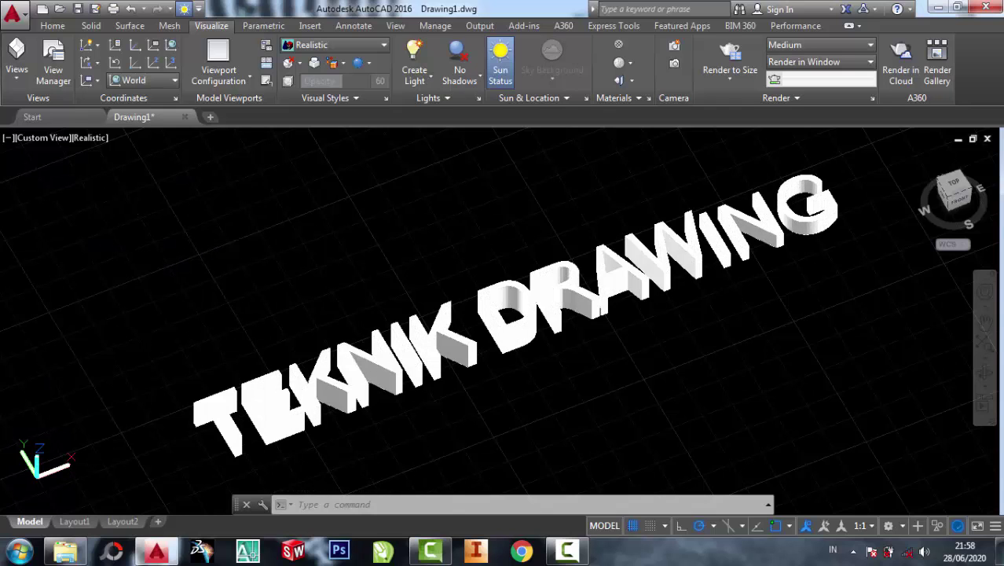
# Orbit the lit letters to a new angle, then exit orbit
pyautogui.click(985, 374)
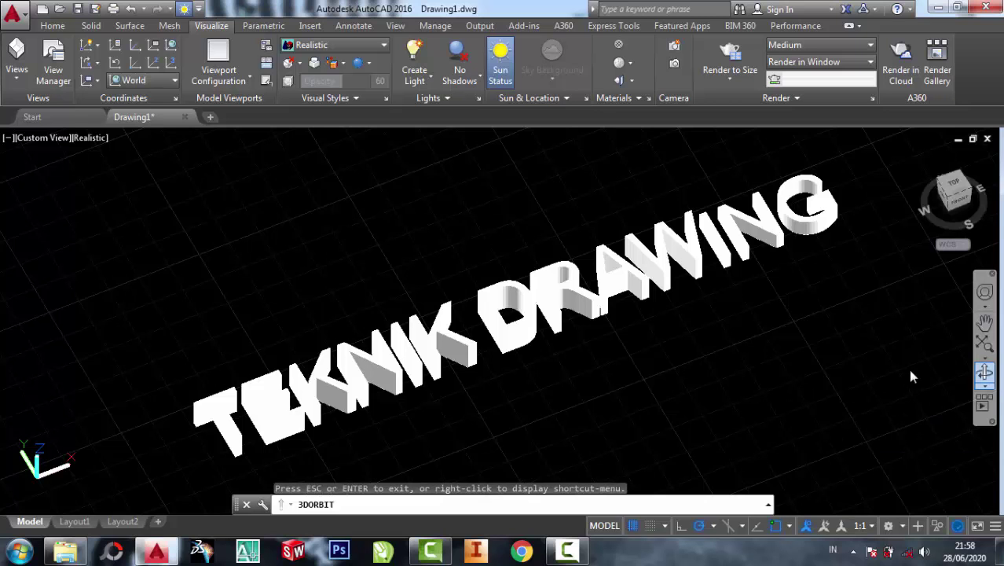
pyautogui.moveTo(605, 351)
pyautogui.mouseDown()
pyautogui.moveTo(600, 269)
pyautogui.moveTo(627, 325)
pyautogui.moveTo(615, 340)
pyautogui.mouseUp()
pyautogui.moveTo(539, 337); pyautogui.dragTo(538, 336)
pyautogui.rightClick(474, 202)
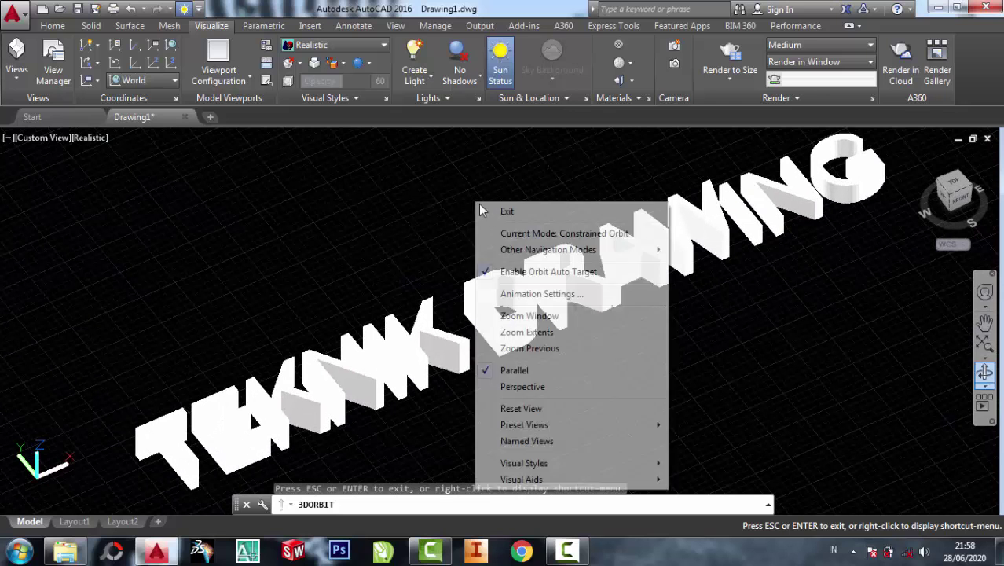
pyautogui.click(491, 209)
# Use Free Orbit to level the letters into a flatter, front-on view
pyautogui.click(987, 386)
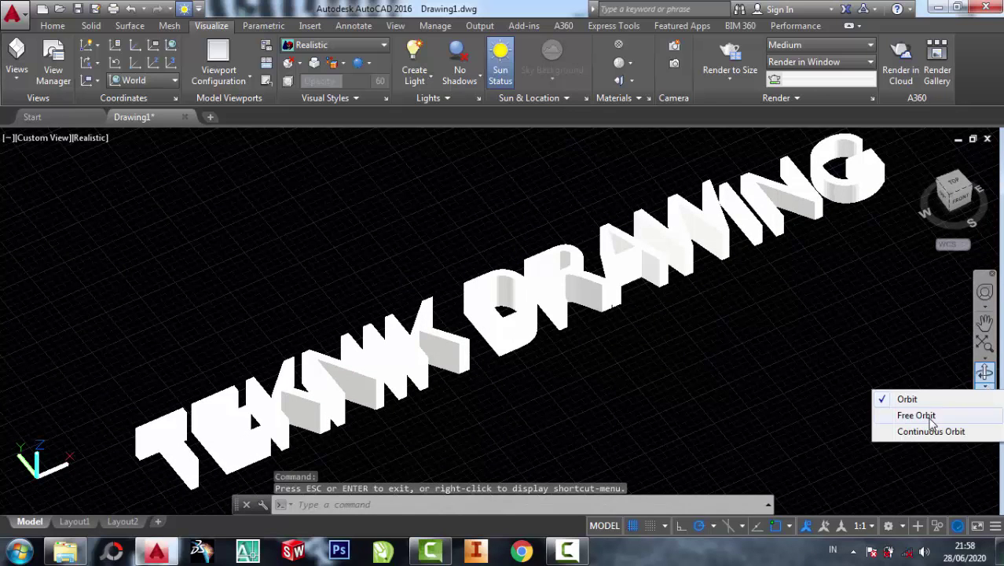
pyautogui.click(915, 413)
pyautogui.moveTo(611, 299)
pyautogui.mouseDown()
pyautogui.moveTo(586, 318)
pyautogui.moveTo(610, 334)
pyautogui.moveTo(590, 359)
pyautogui.moveTo(603, 361)
pyautogui.moveTo(518, 287)
pyautogui.mouseUp()
pyautogui.moveTo(522, 323)
pyautogui.mouseDown()
pyautogui.moveTo(532, 337)
pyautogui.moveTo(548, 330)
pyautogui.mouseUp()
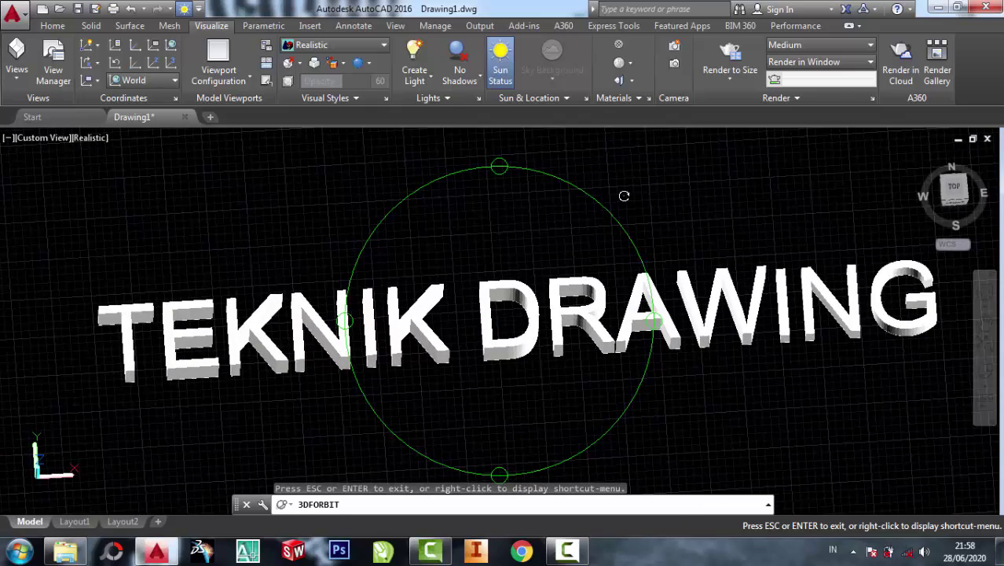